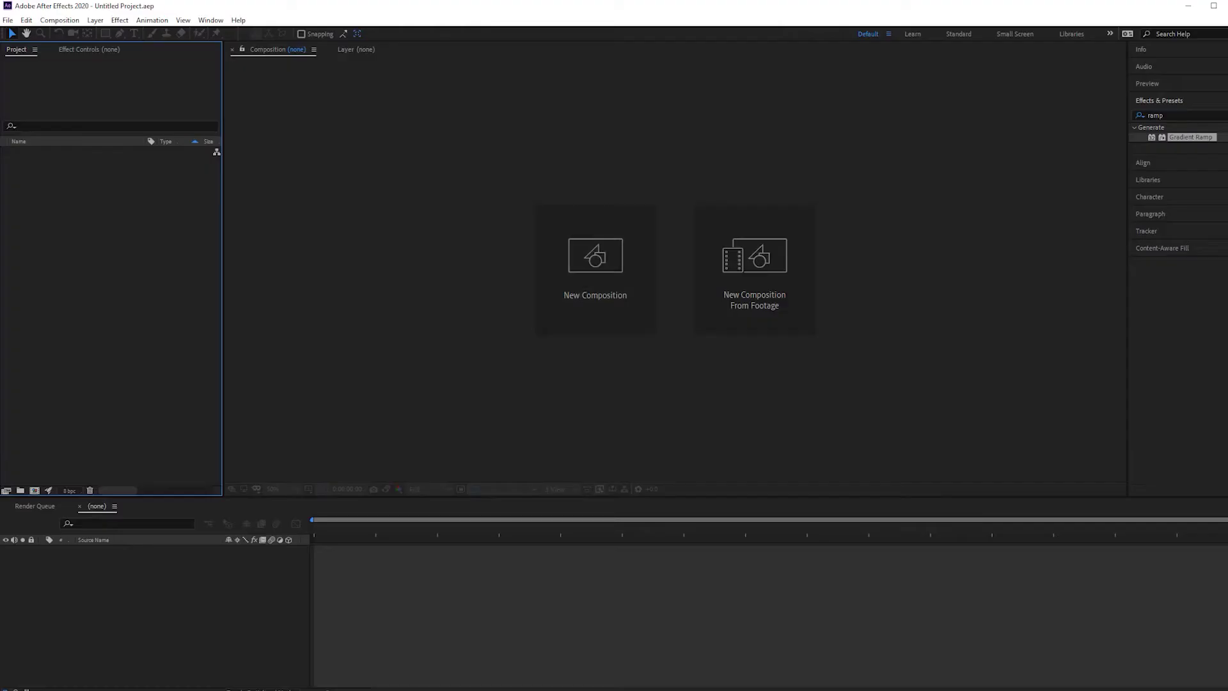
click(94, 20)
click(384, 160)
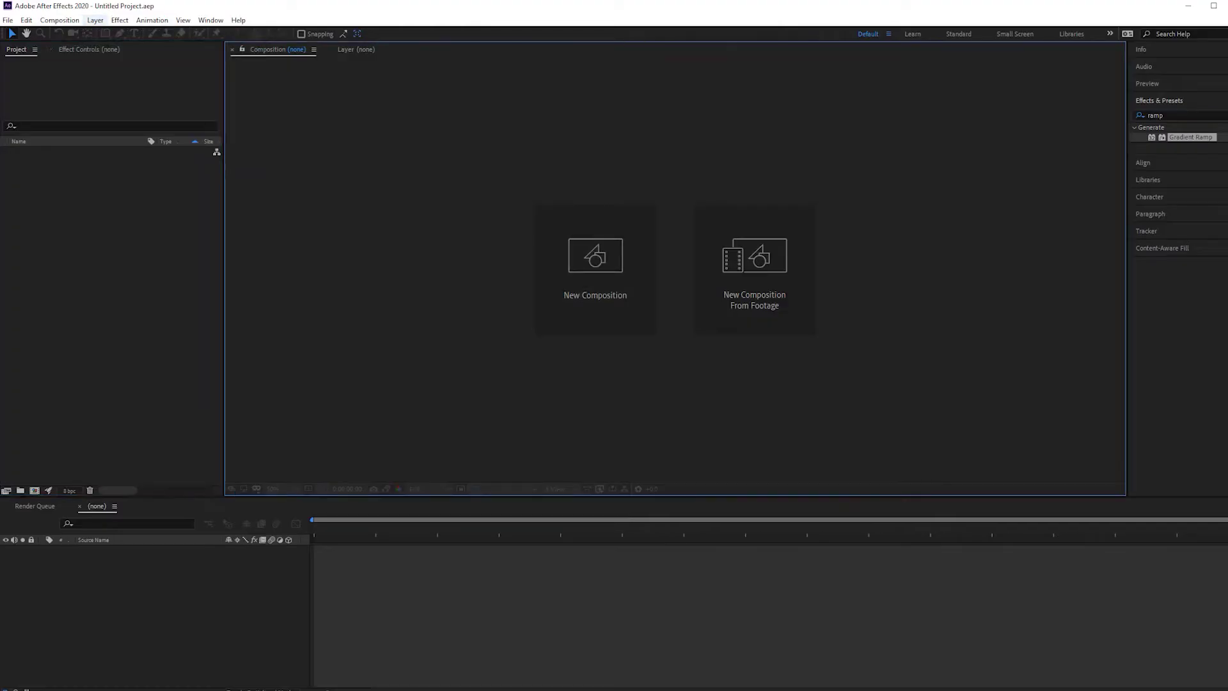
click(95, 20)
key(Down)
key(Down)
key(Down)
key(Escape)
Step: Create a 1920 × 1080 px, 25 fps composition lasting 2 seconds and toggle its transparency grid off and back on
key(ctrl+n)
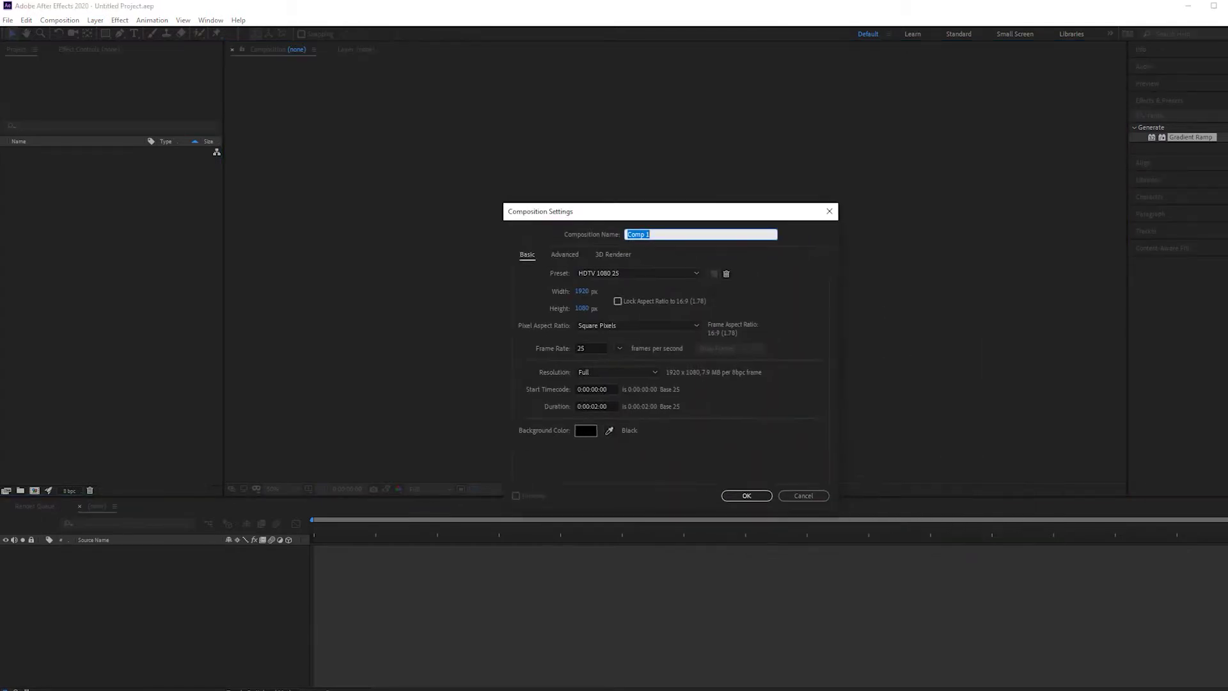
key(Return)
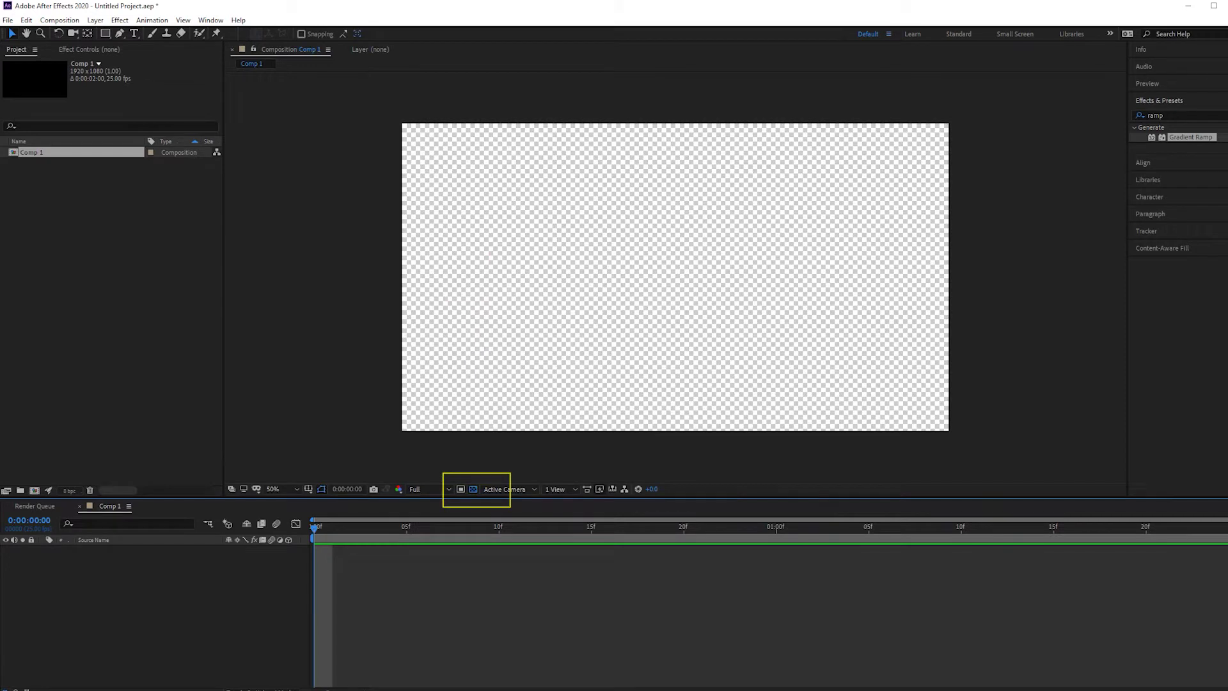
click(473, 489)
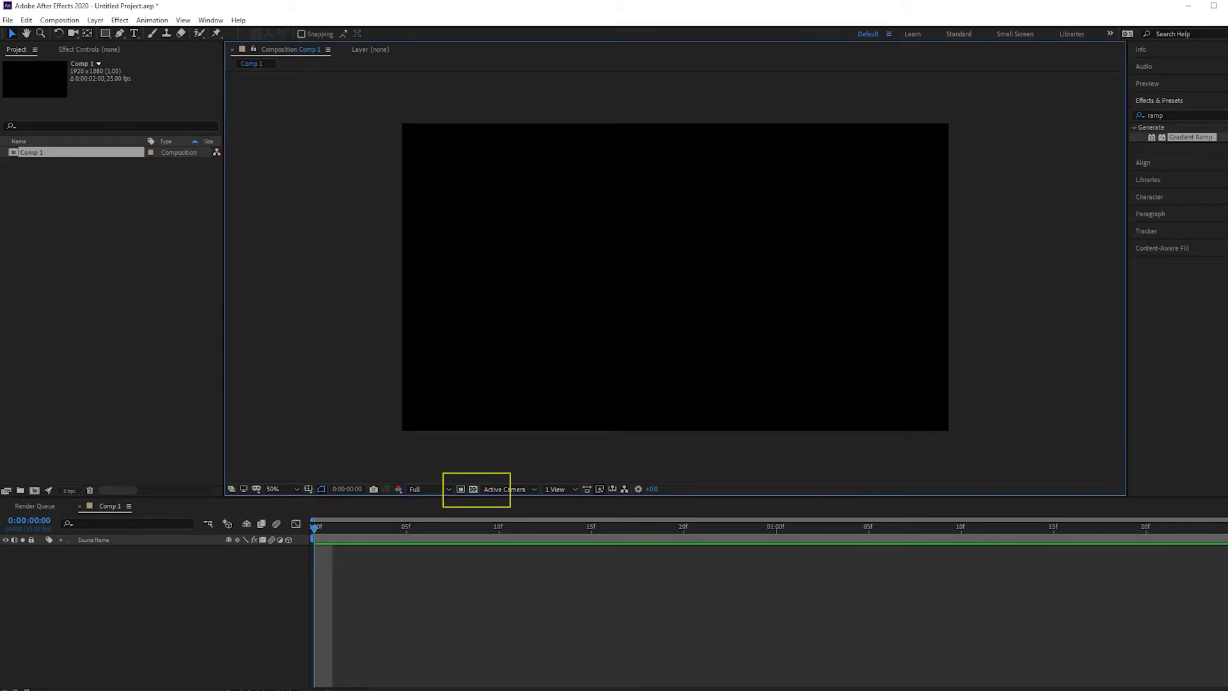
click(473, 488)
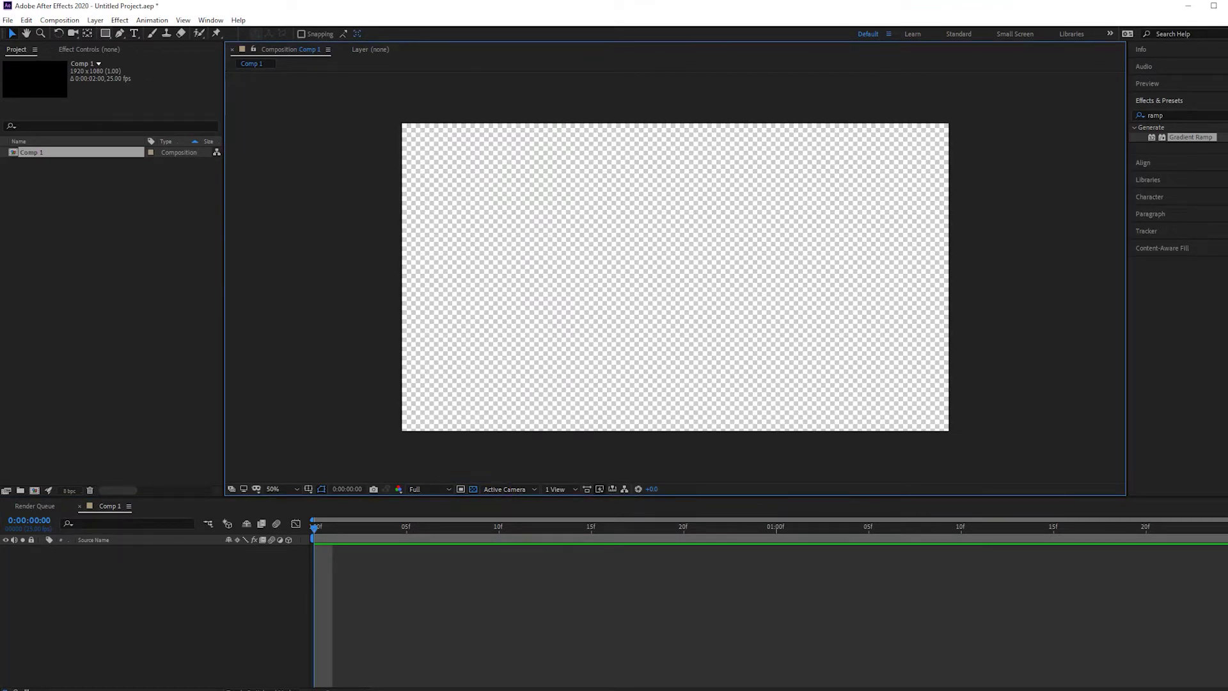
Step: Add a full-size black solid layer named "background" to the composition
click(95, 20)
mouse_move(127, 33)
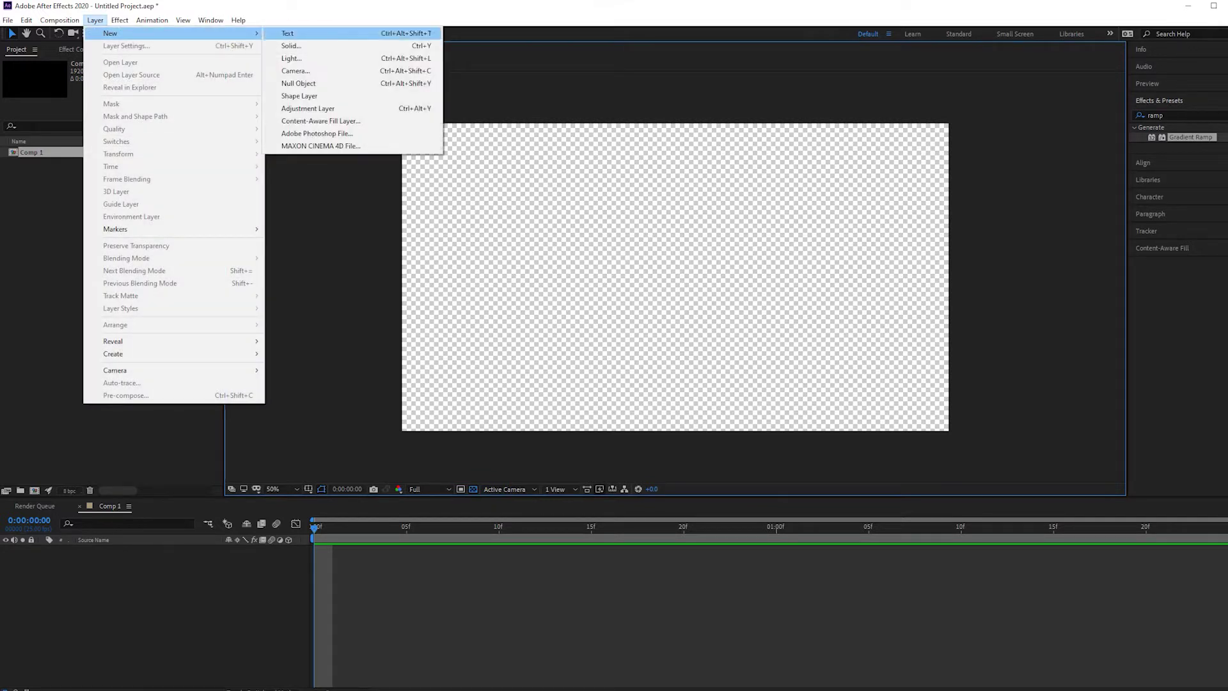
click(291, 46)
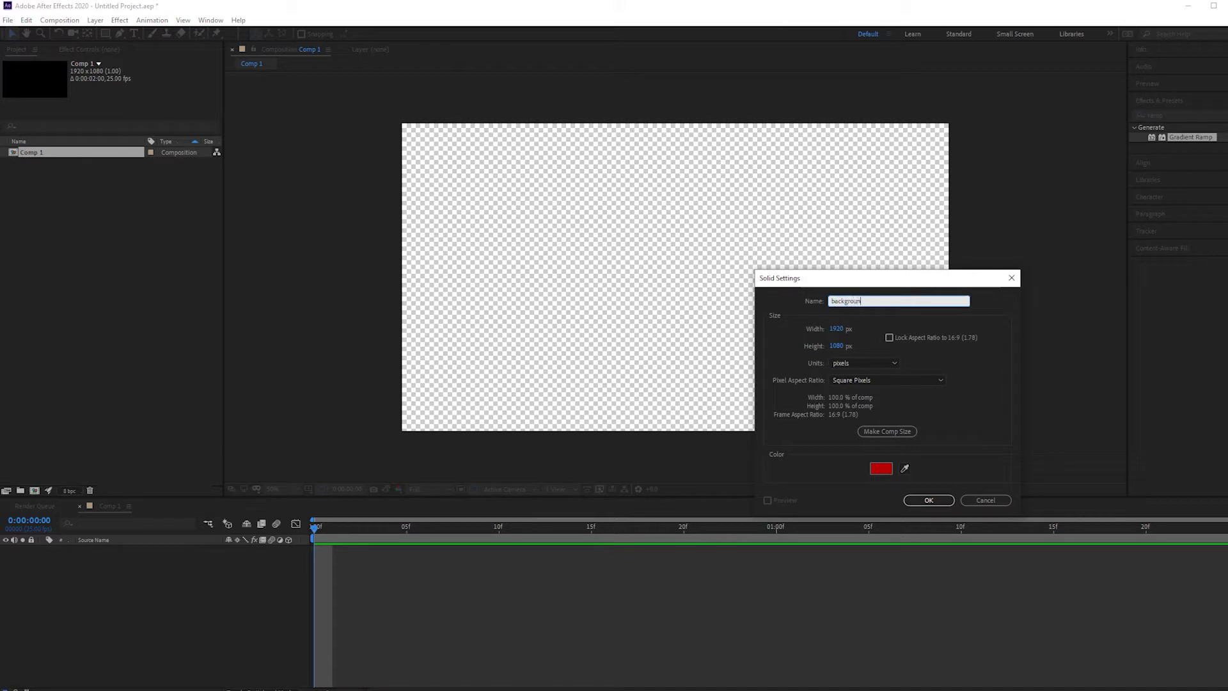
click(880, 468)
drag(799, 429, 752, 473)
click(1001, 330)
click(930, 500)
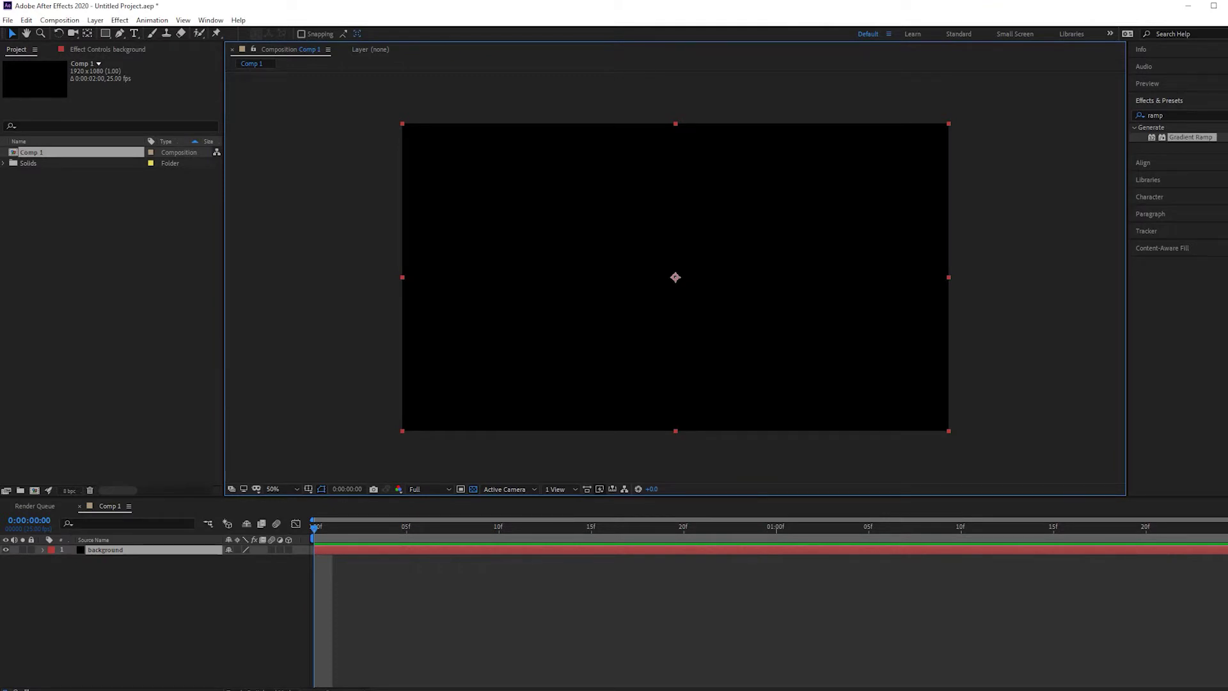
Step: Find the Venetian Blinds transition effect and apply it to the background layer
click(1223, 115)
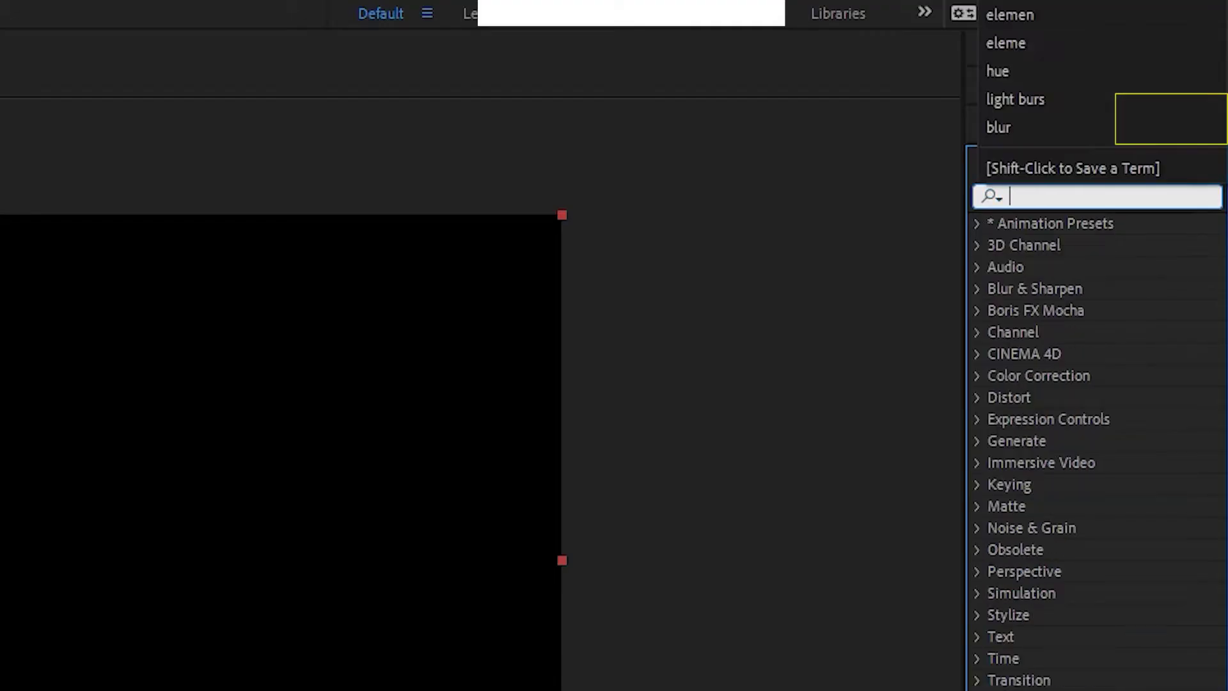
text(vene)
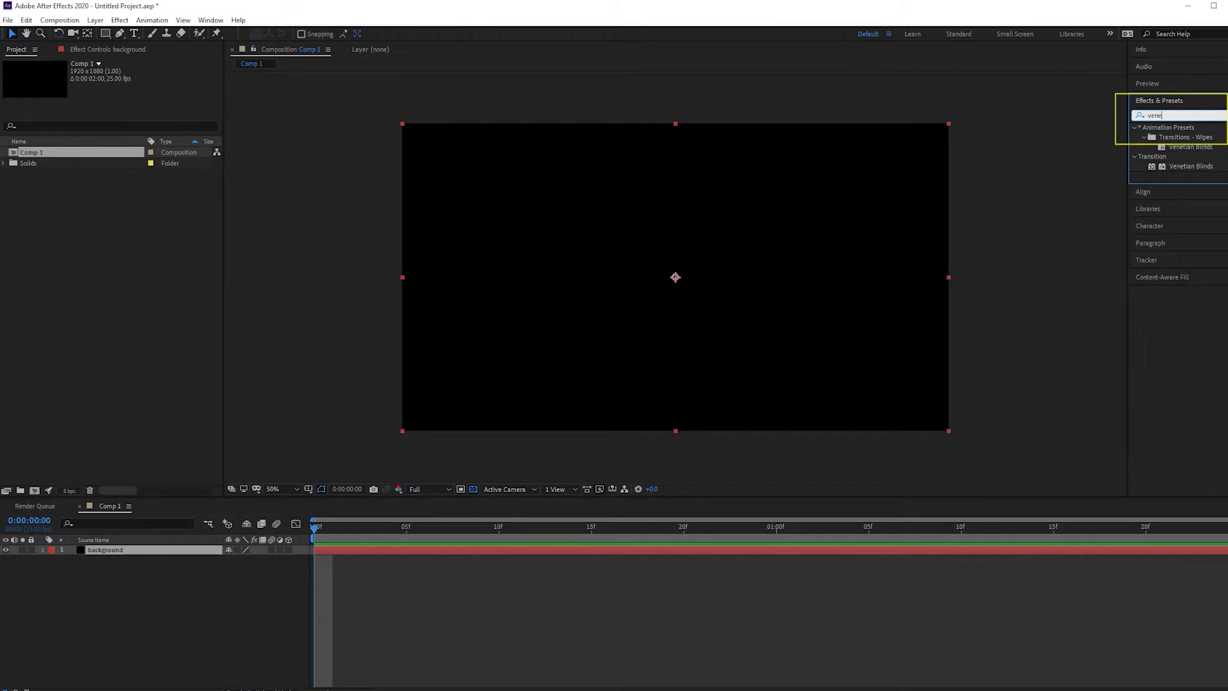
drag(1191, 166, 671, 275)
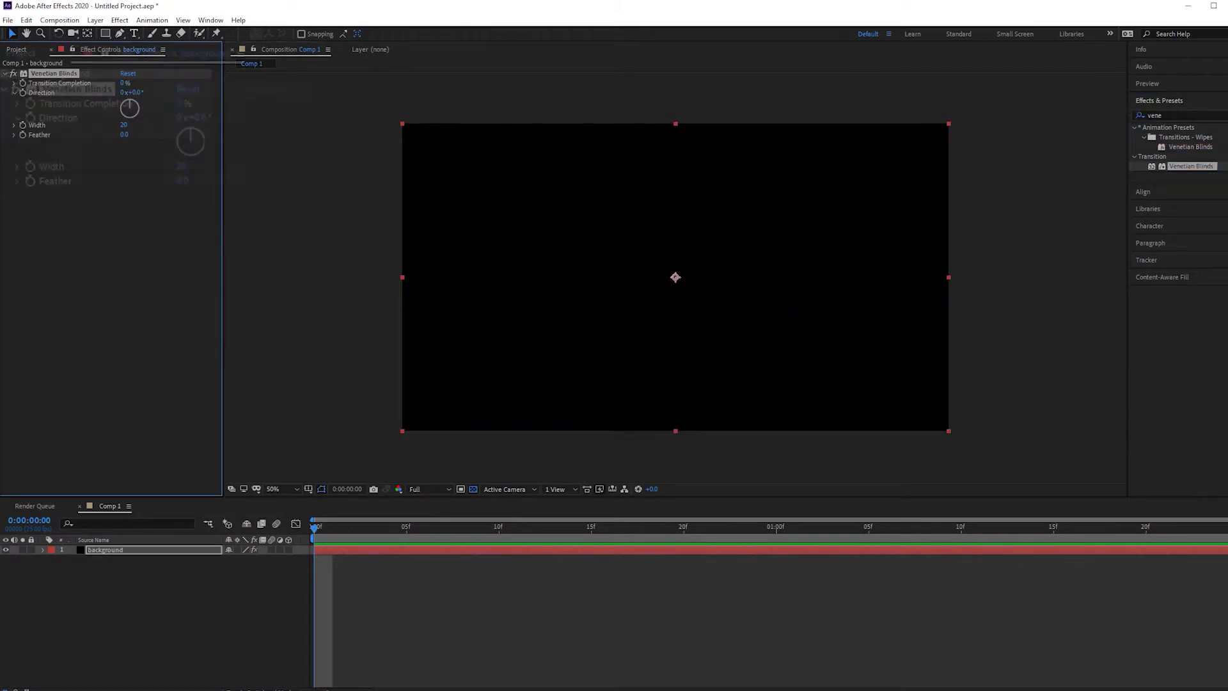
Step: Set the Venetian Blinds Transition Completion to 41%, Direction to 37° and Width to 201
drag(180, 102, 216, 117)
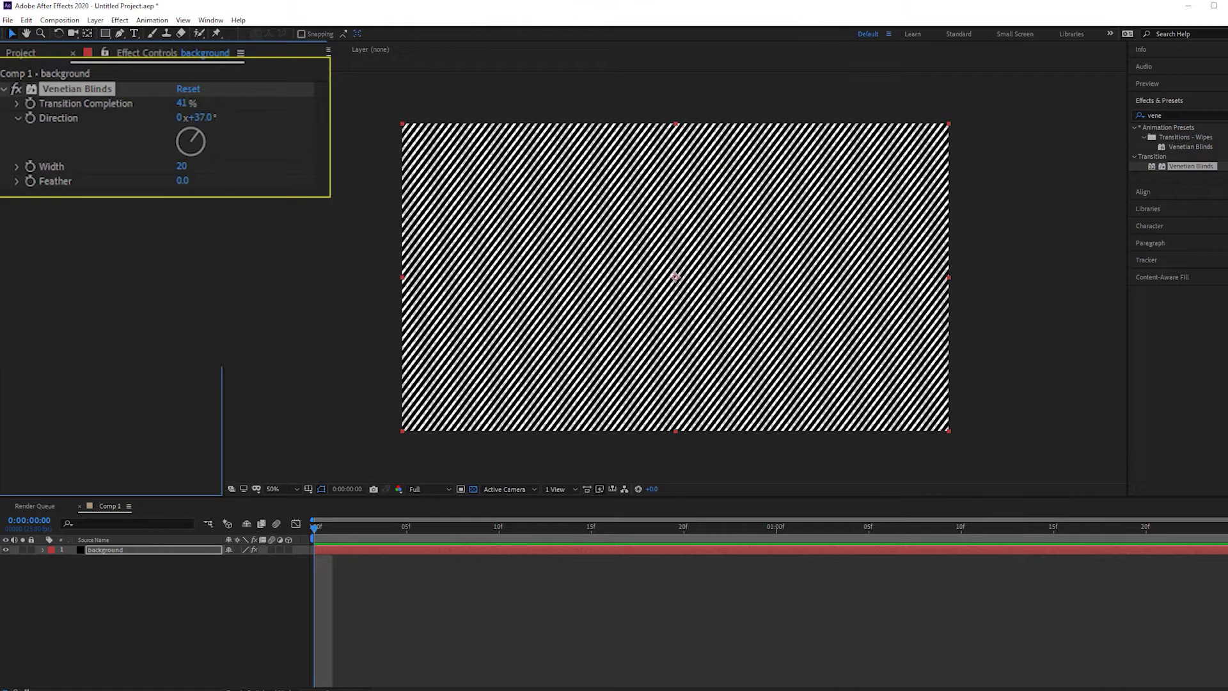
drag(182, 165, 250, 166)
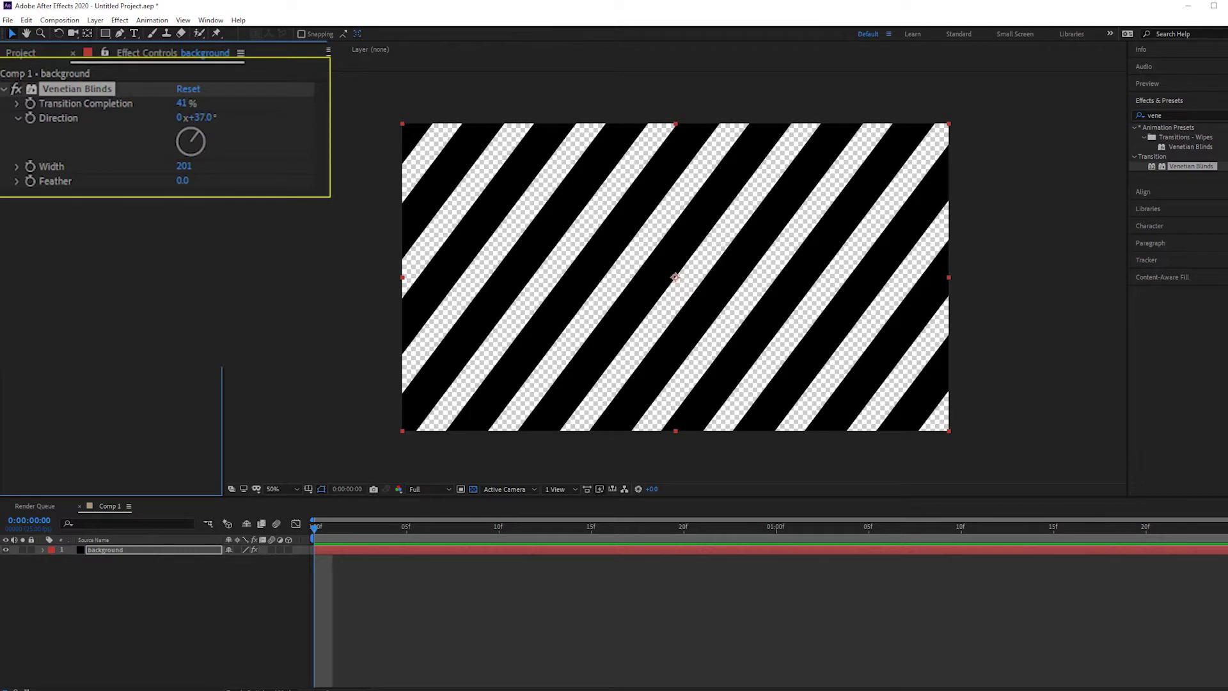
mouse_move(183, 180)
mouse_down()
mouse_move(203, 181)
mouse_move(183, 180)
mouse_up()
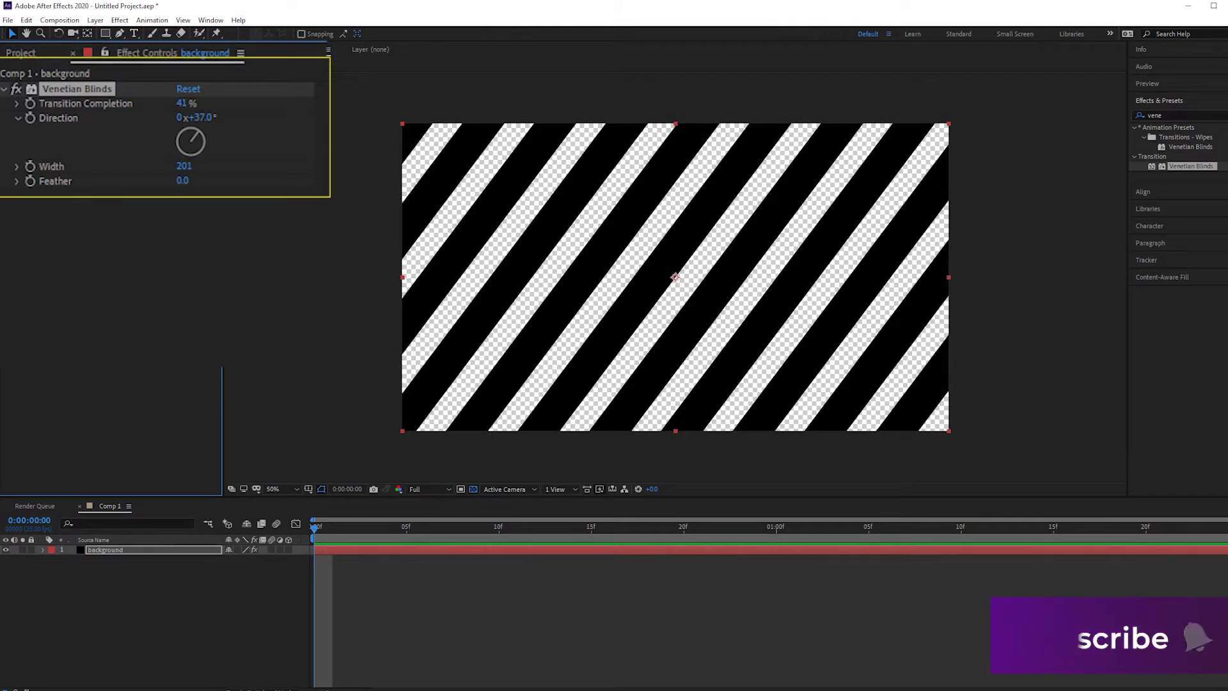
Step: Keyframe Transition Completion at 100% on the first frame and reveal the keyframed property in the timeline
drag(183, 103, 223, 103)
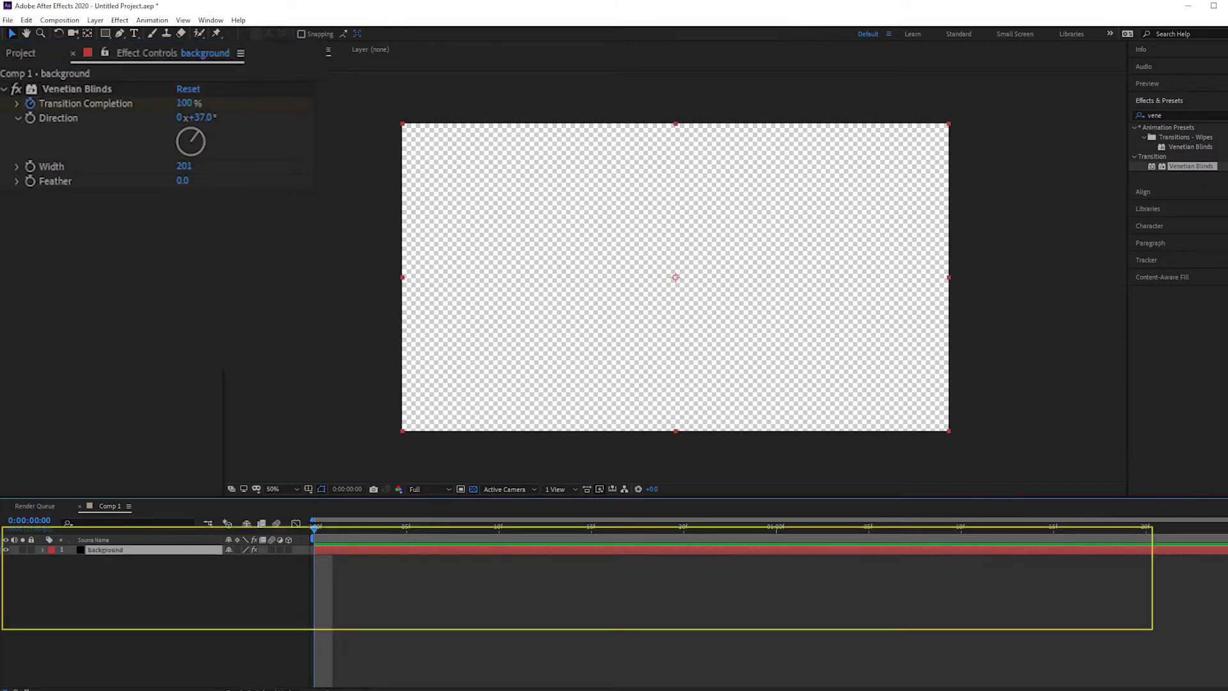
key(u)
click(131, 569)
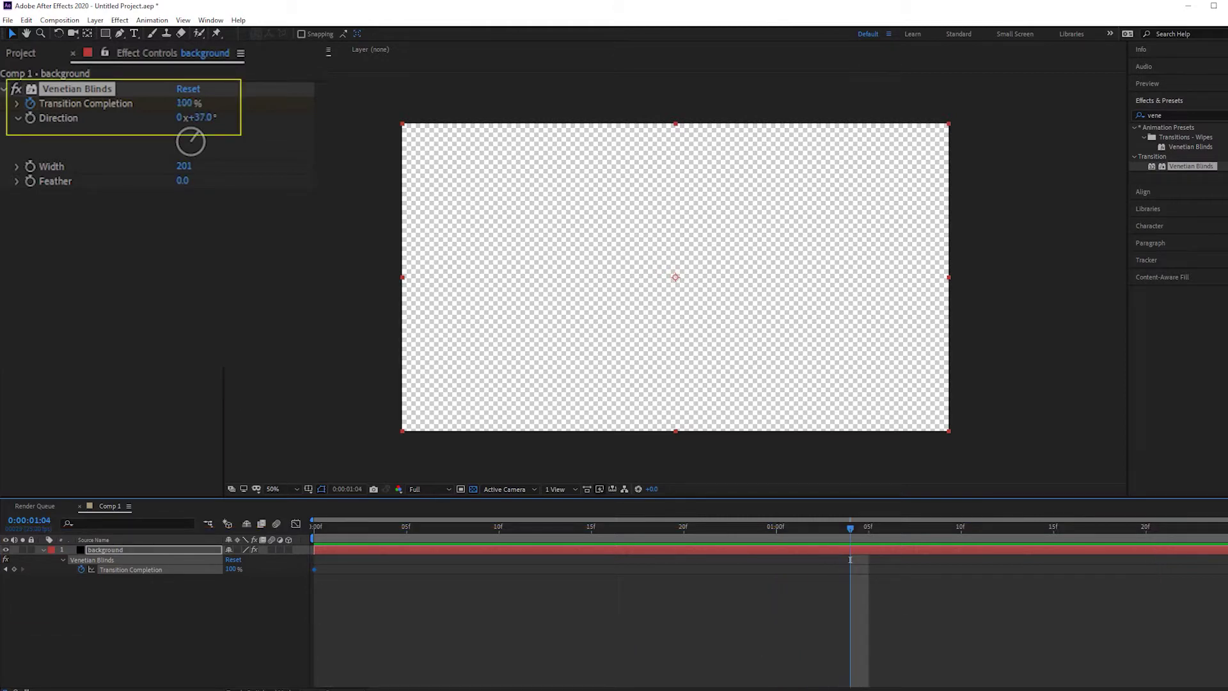
Step: Keyframe Transition Completion at 0% at 0:00:01:04 and preview the animation
drag(184, 103, 138, 103)
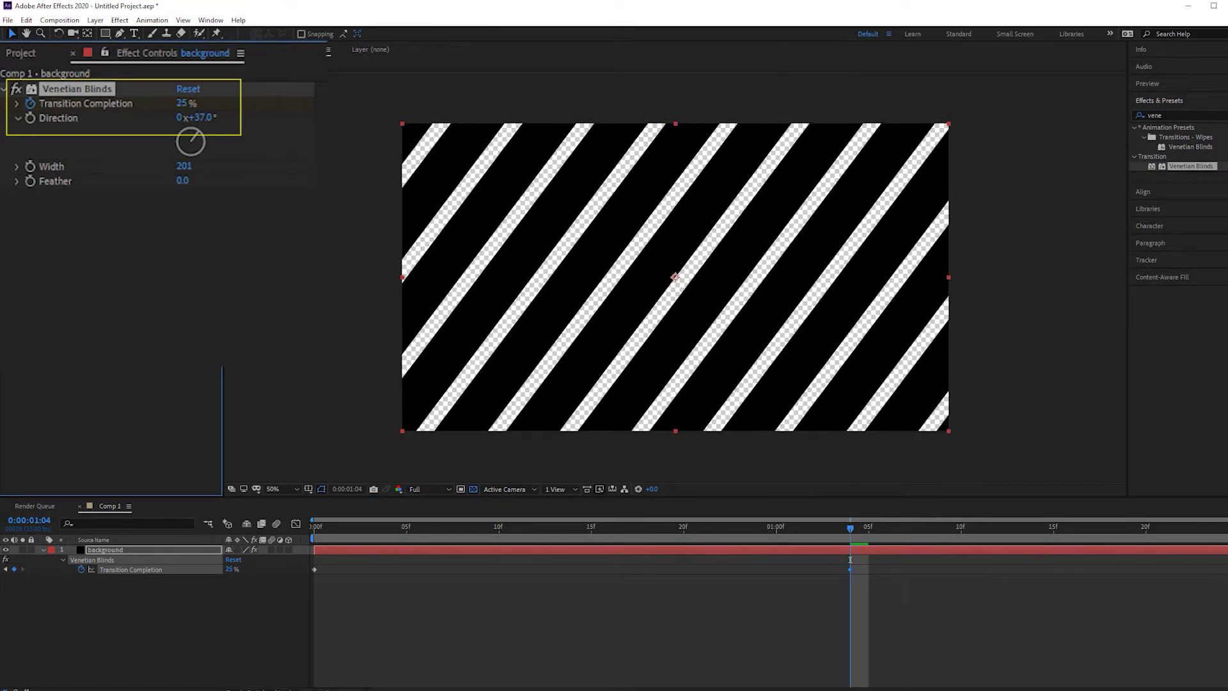
drag(850, 528, 813, 528)
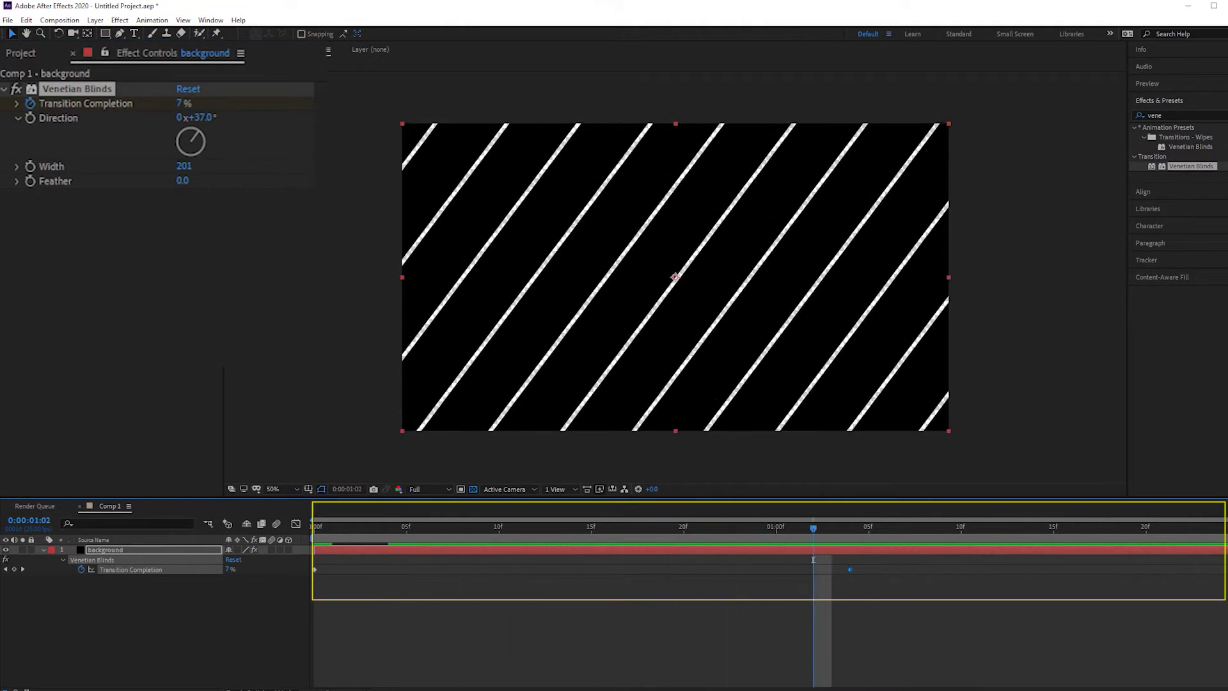
key(space)
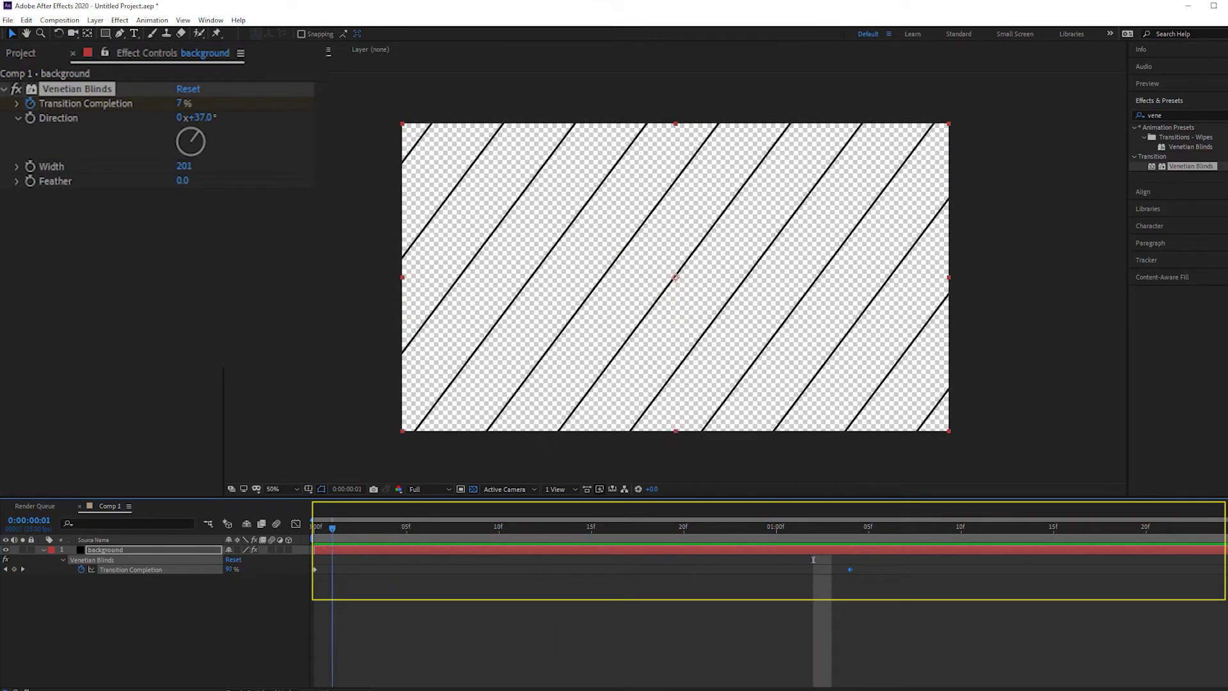
key(space)
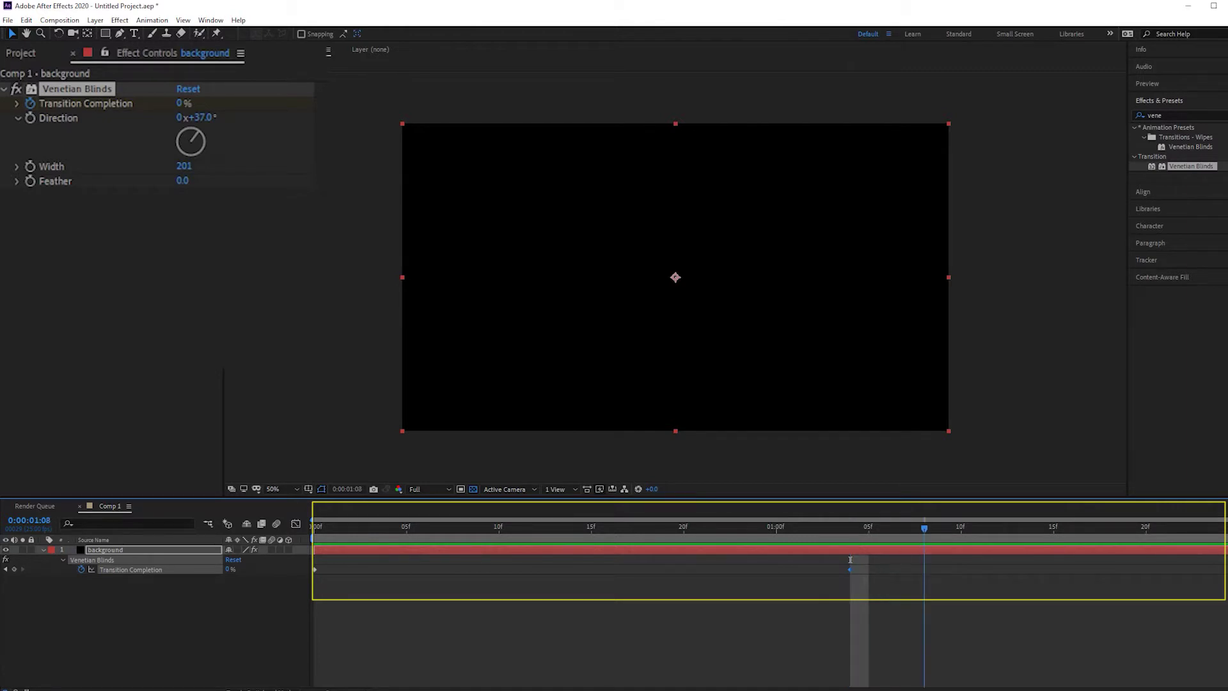
key(space)
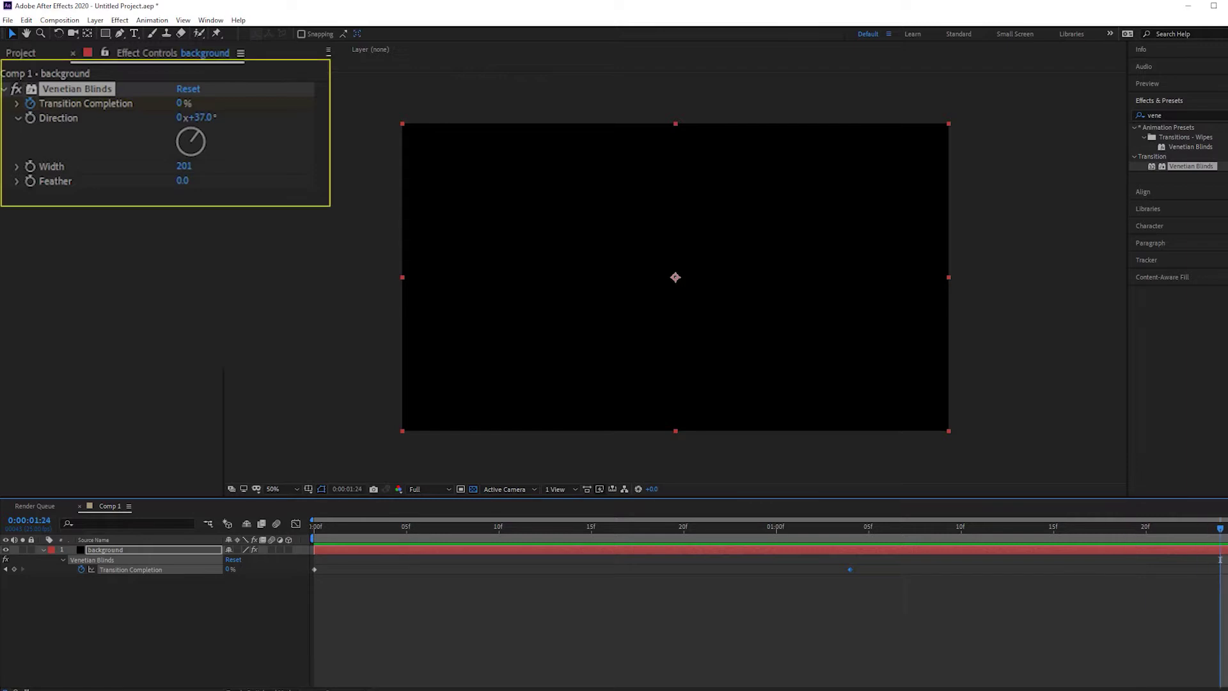
Step: Keyframe Transition Completion at 100% on the last frame, 0:00:01:24, and preview the animation from the start
drag(179, 103, 243, 103)
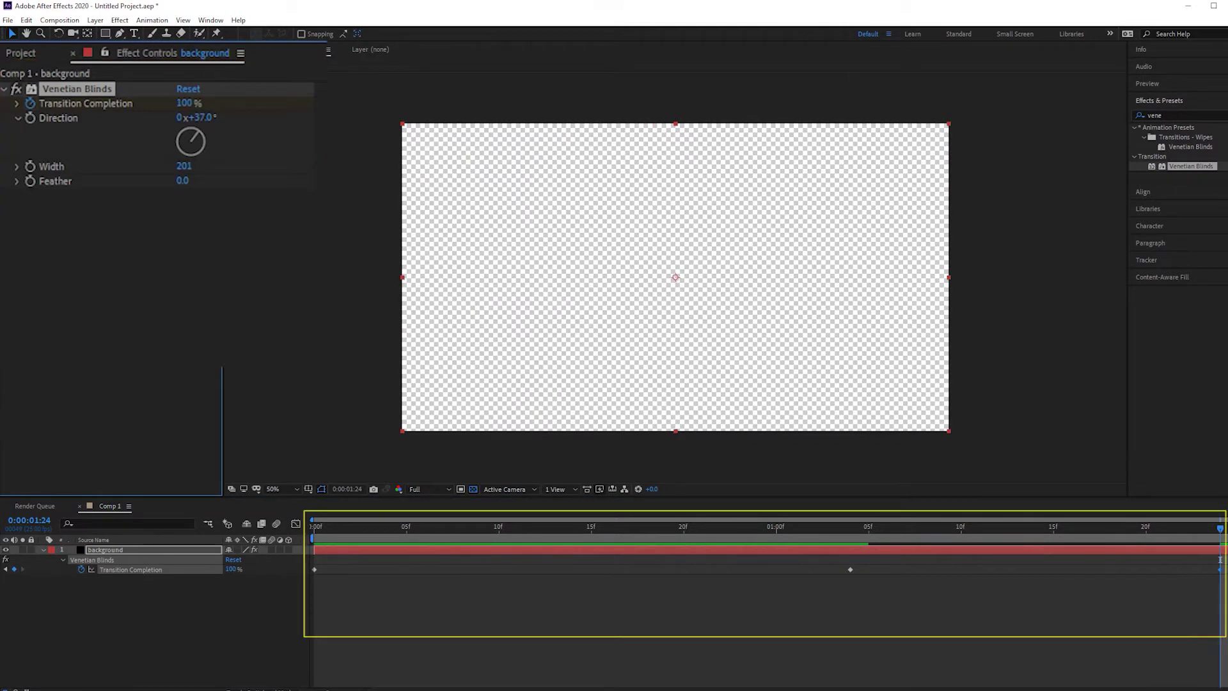
key(space)
drag(351, 527, 314, 528)
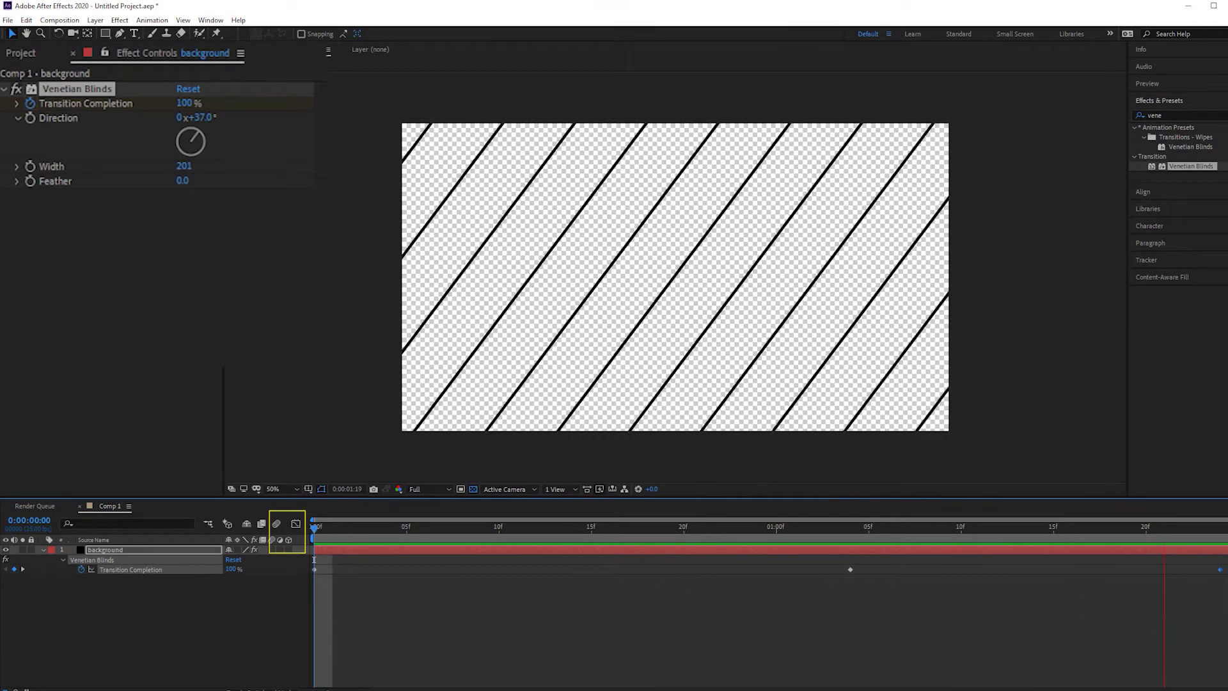
key(space)
Step: Show the Transition Completion graph and set the middle keyframe's temporal interpolation to Continuous Bezier
key(shift+F3)
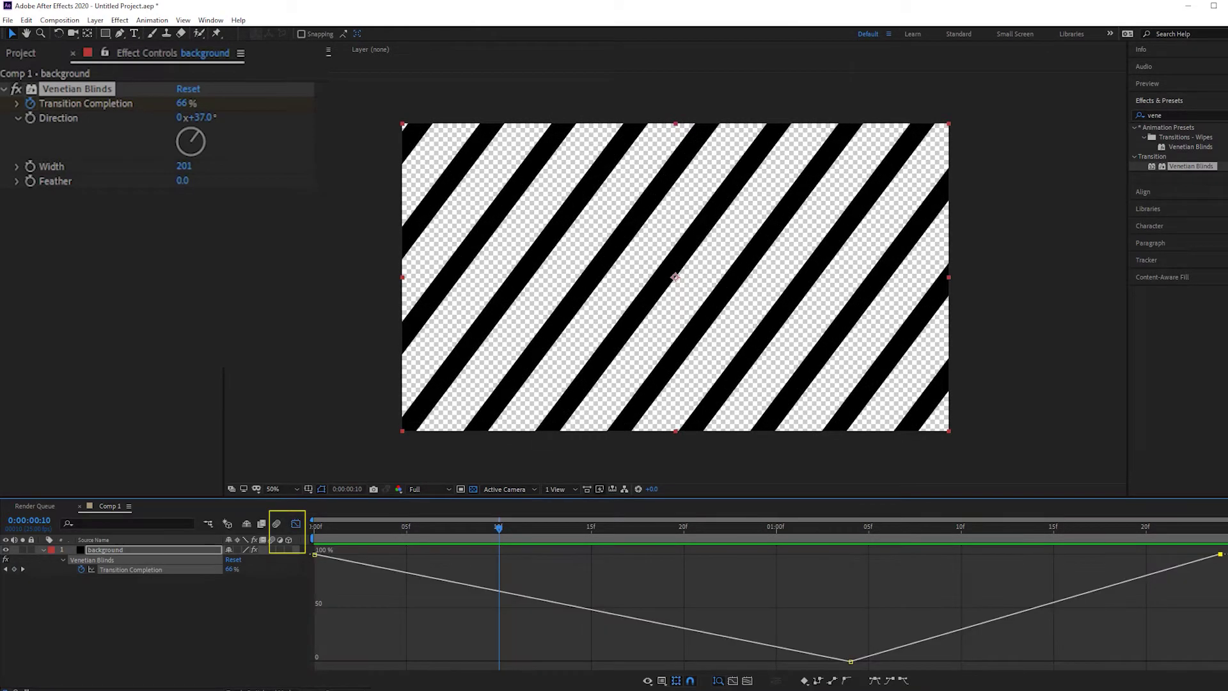
right_click(850, 662)
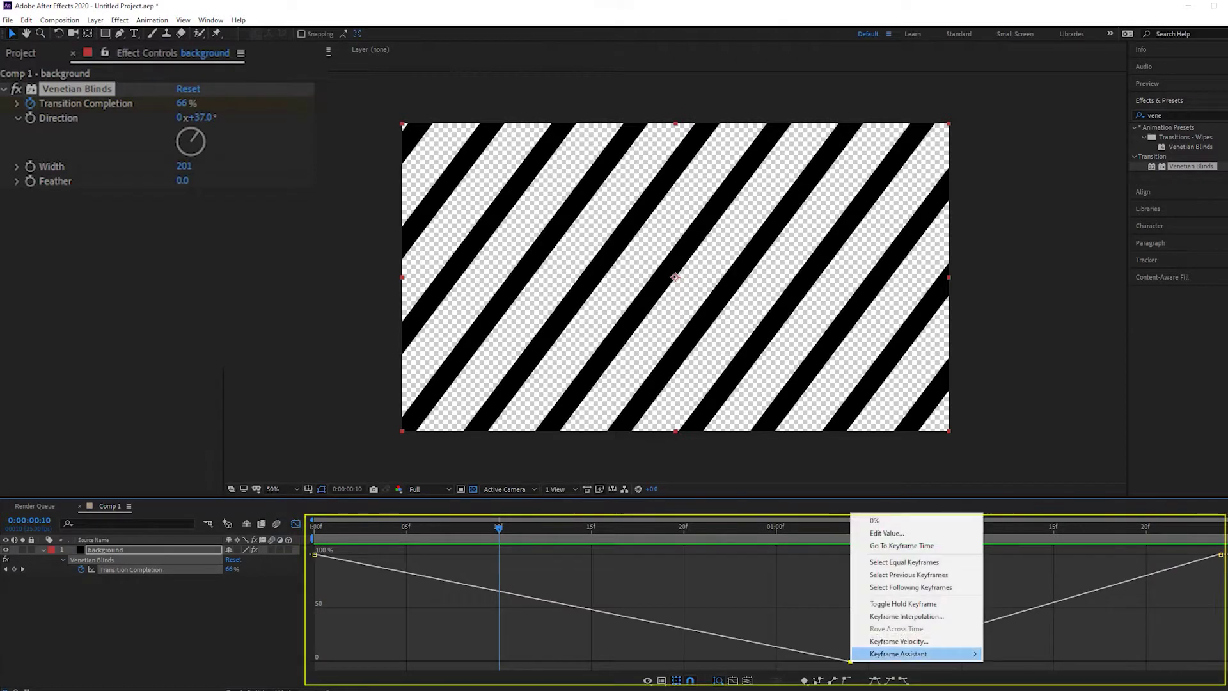
mouse_move(921, 654)
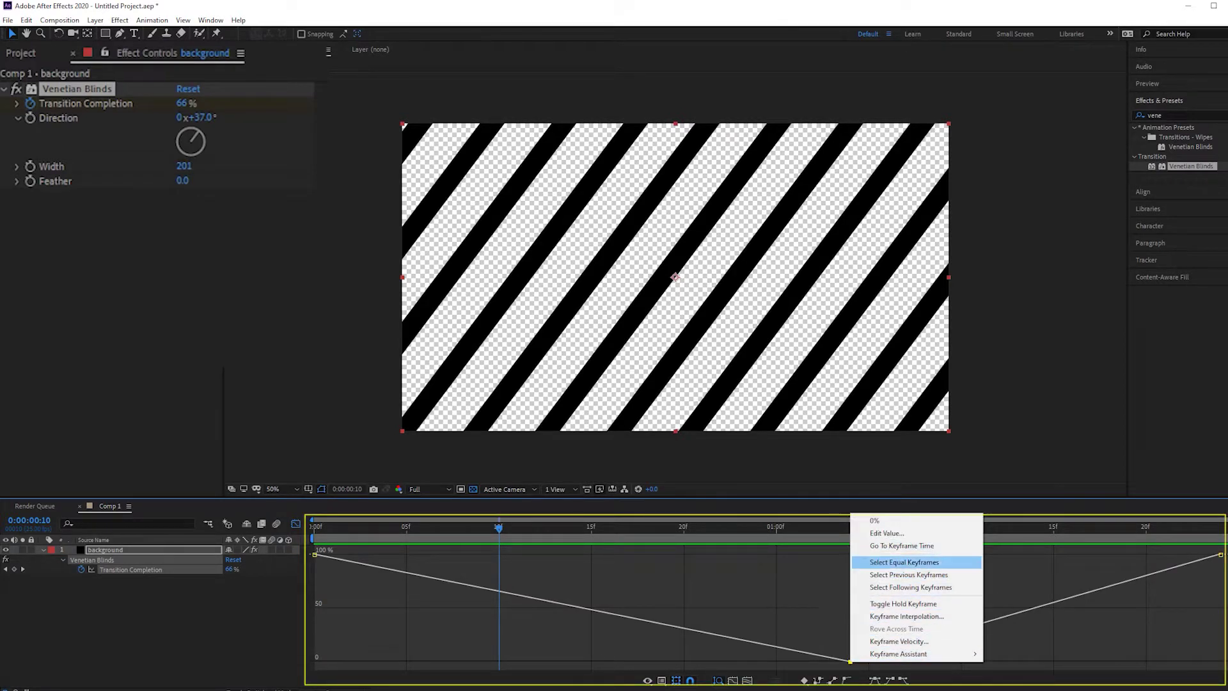
click(907, 616)
click(670, 301)
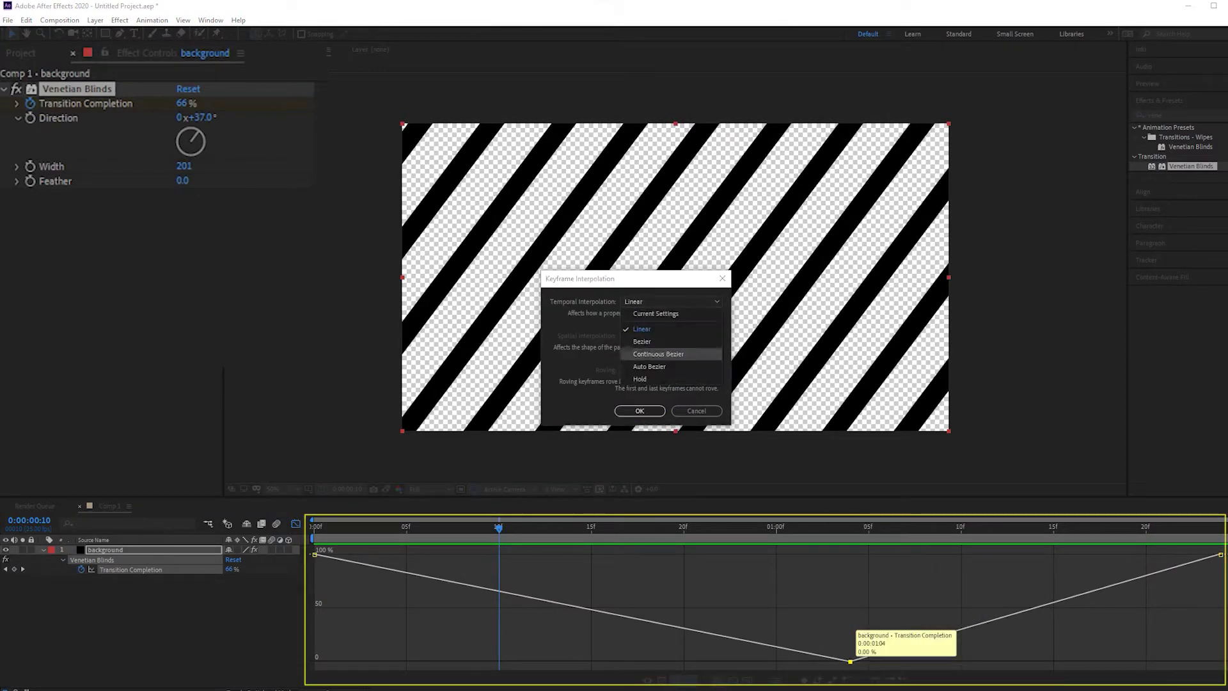
click(658, 353)
click(640, 410)
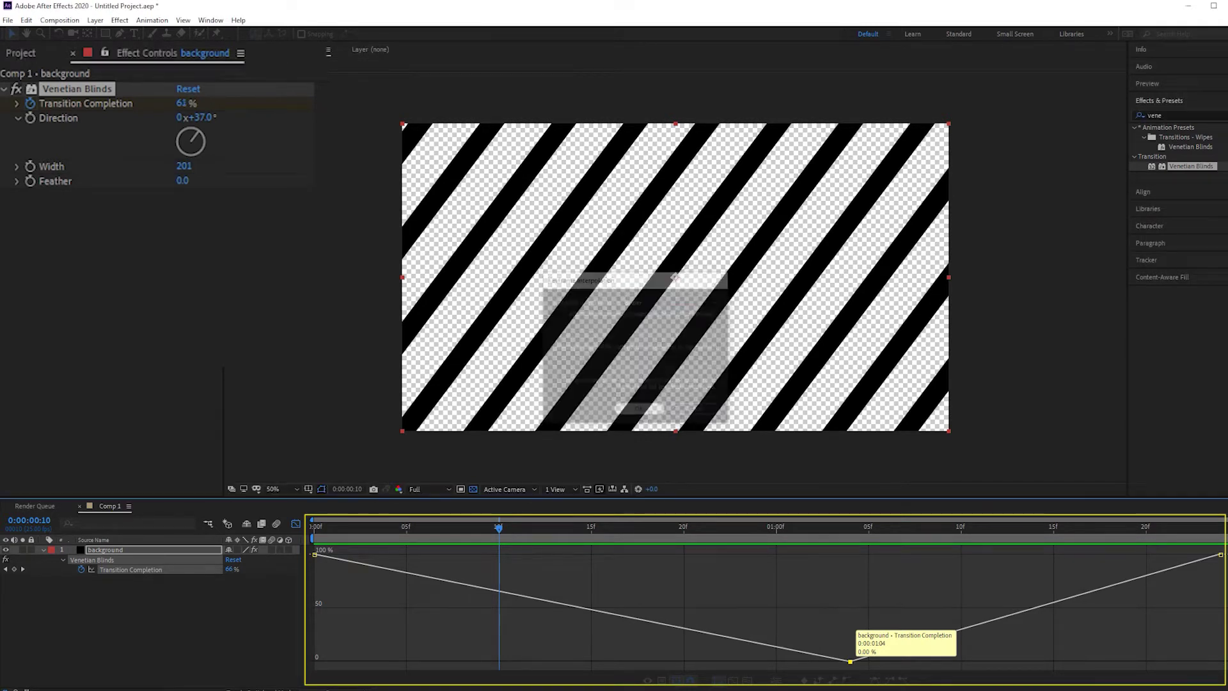
Step: Lengthen both Bezier handles of the middle keyframe horizontally to ease the curve, and preview the result
drag(761, 661, 522, 660)
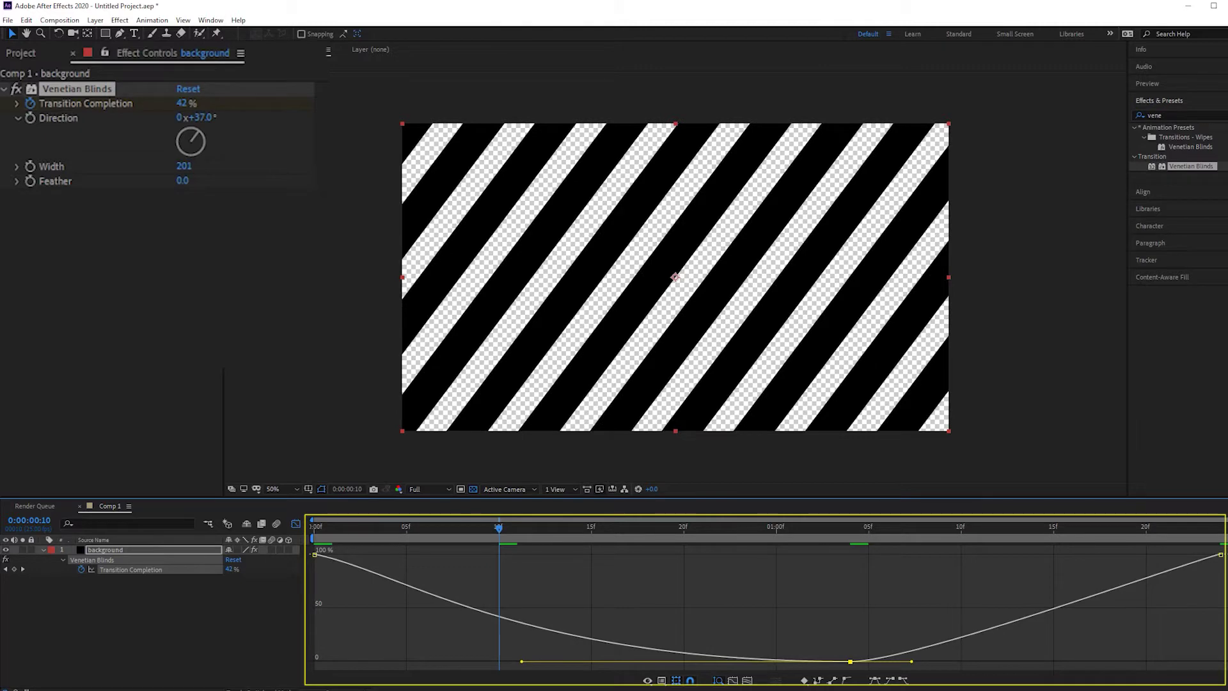
drag(911, 660, 1103, 661)
key(space)
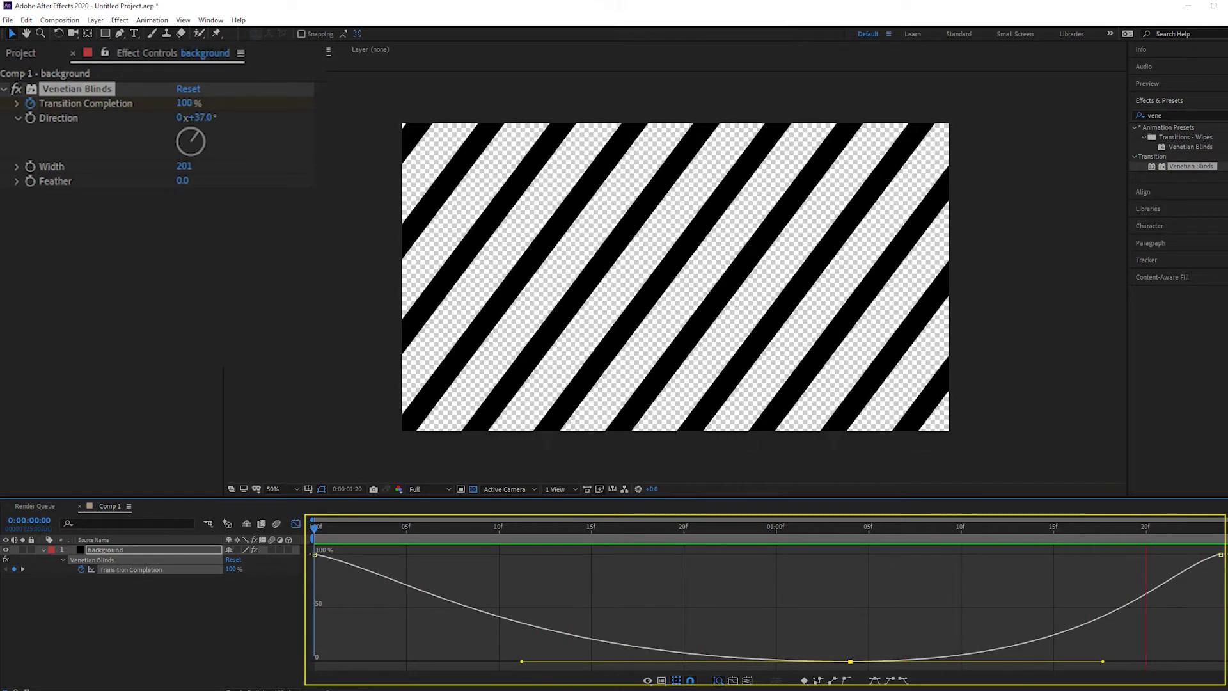
key(space)
Step: Set the last keyframe's temporal interpolation to Bezier, level its handle, and extend the middle keyframe's outgoing handle for a steeper final rise
click(1221, 554)
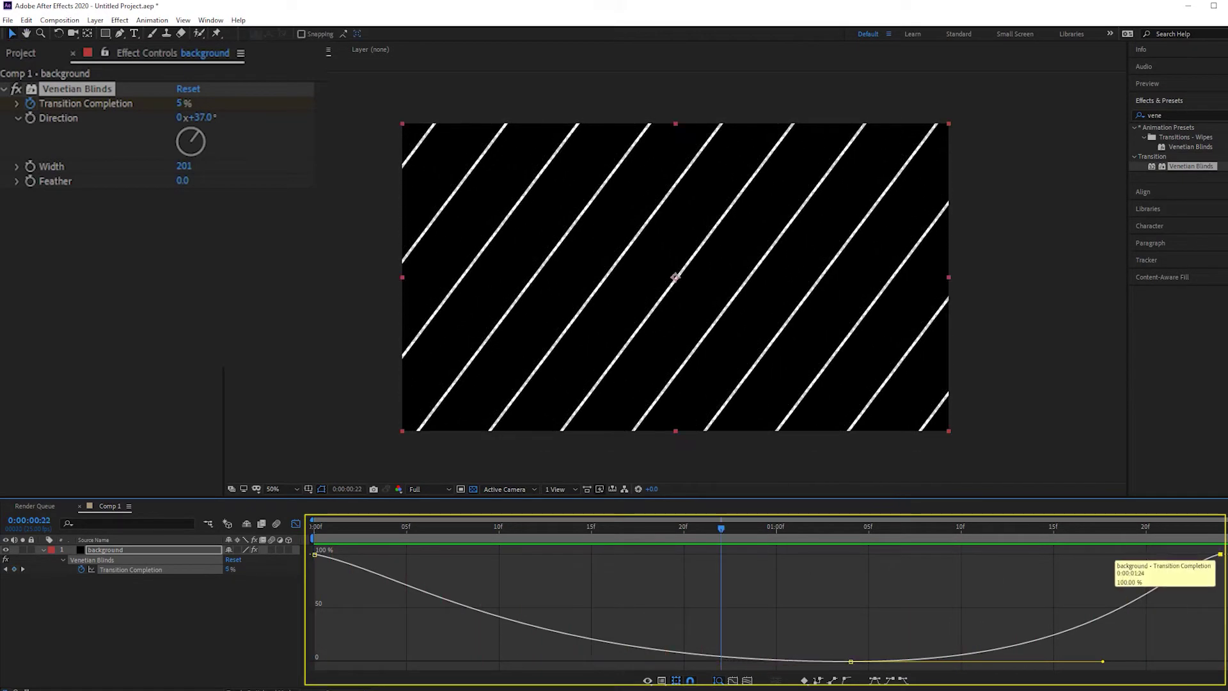
right_click(1220, 554)
click(1176, 657)
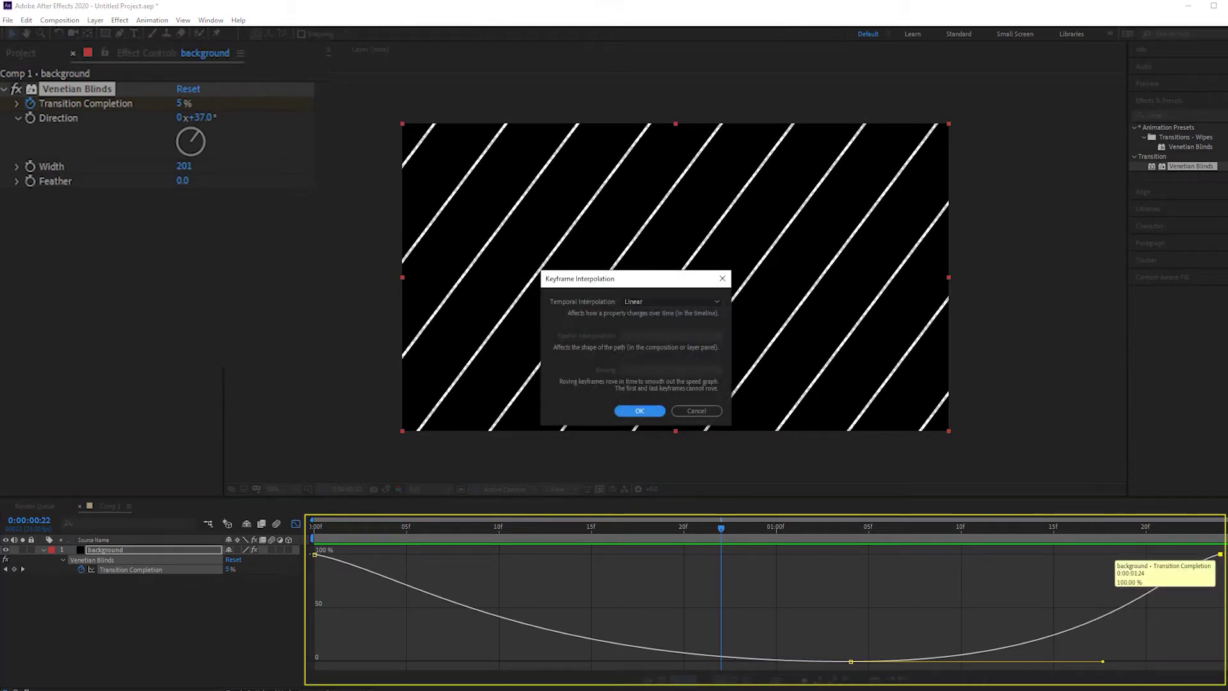
click(670, 301)
click(647, 340)
click(638, 411)
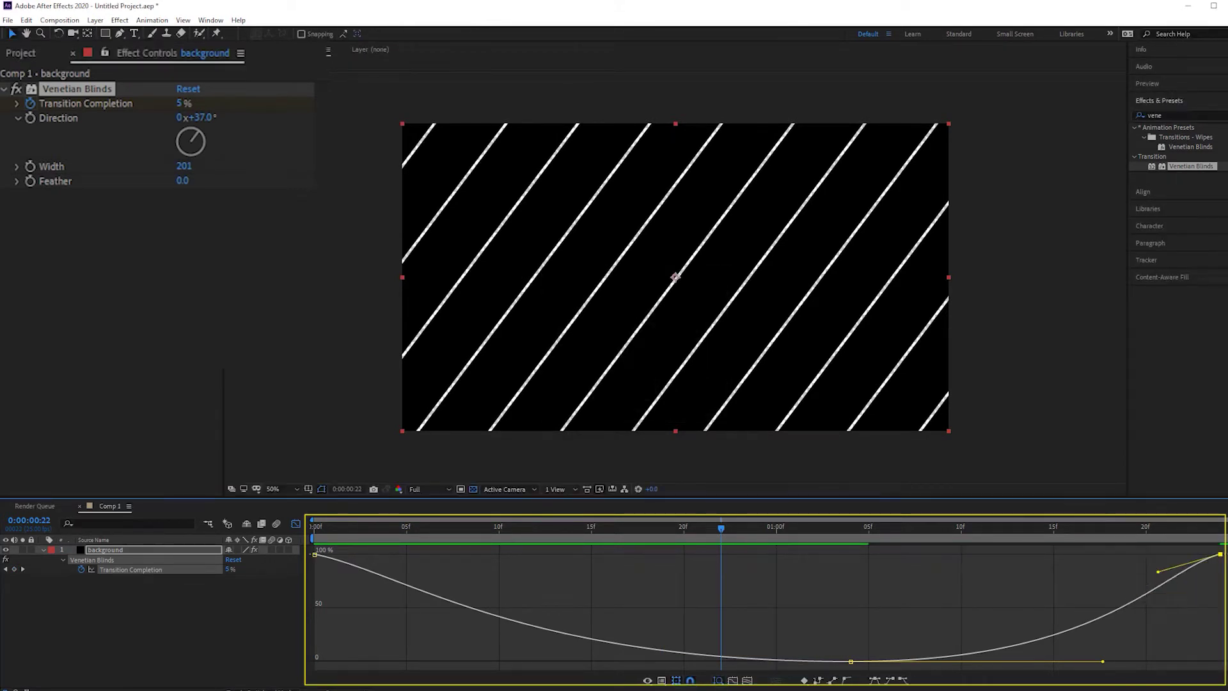
drag(1157, 571, 1098, 554)
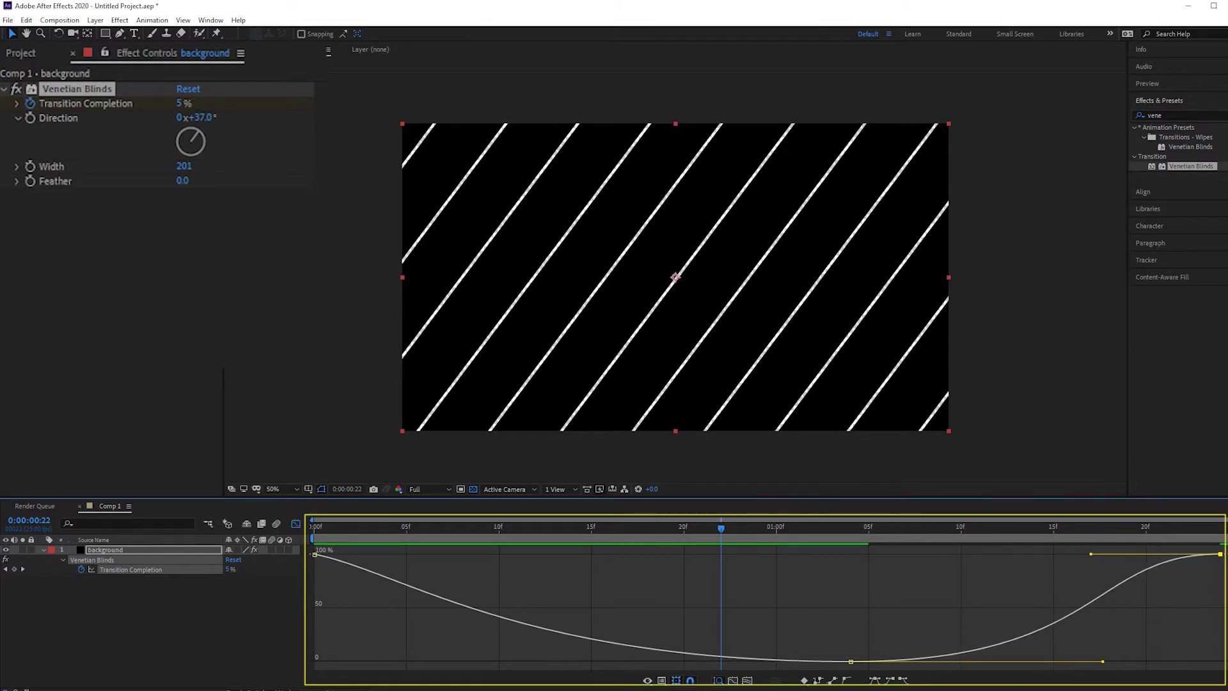
drag(1102, 661, 1165, 661)
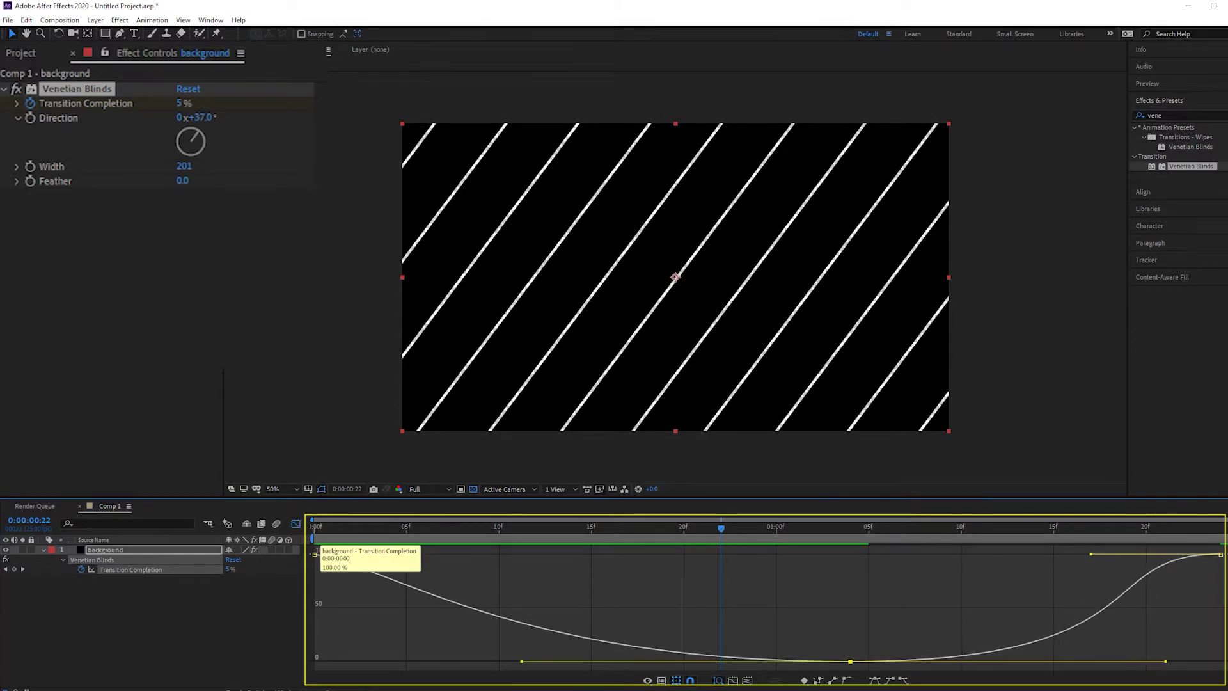
Step: Set the first keyframe's temporal interpolation to Bezier and level its outgoing handle in the Transition Completion graph
right_click(315, 553)
click(371, 657)
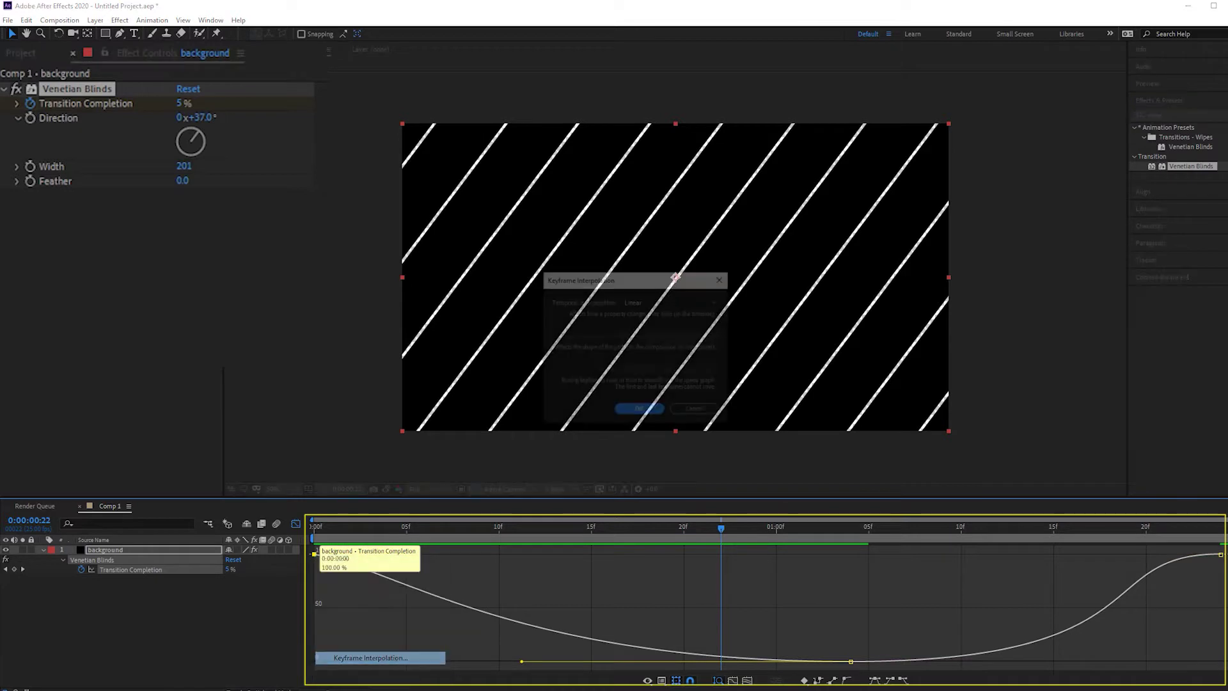
click(670, 303)
click(639, 342)
click(638, 408)
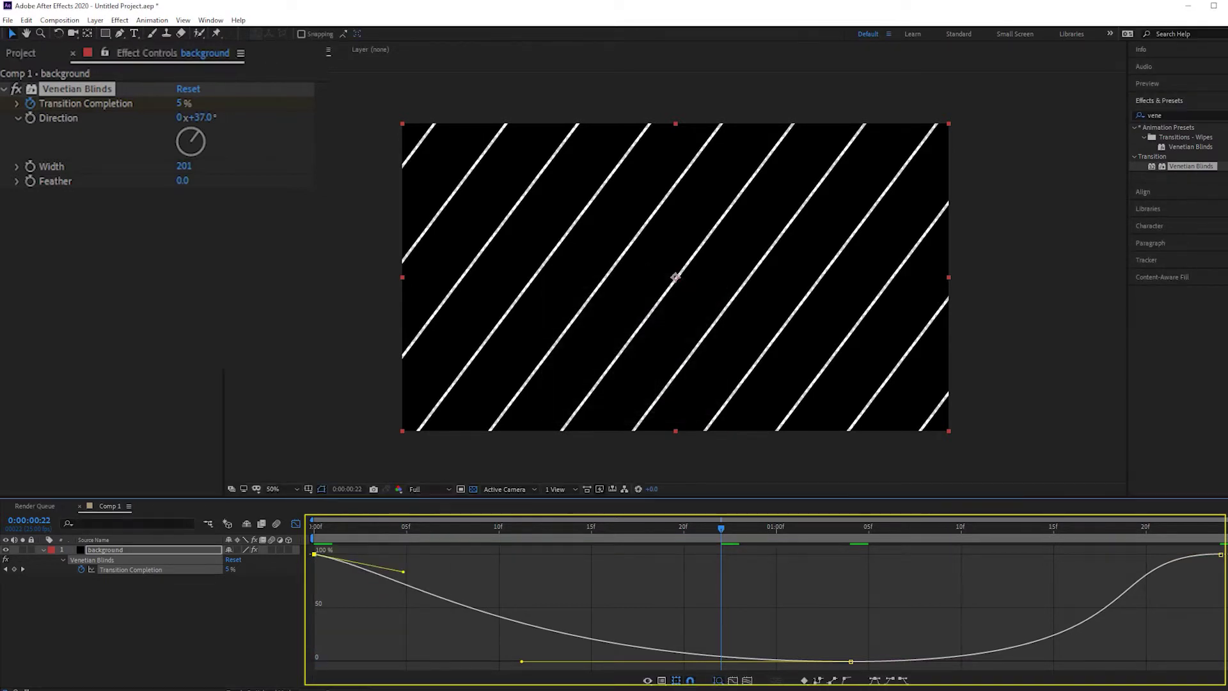
drag(403, 571, 402, 553)
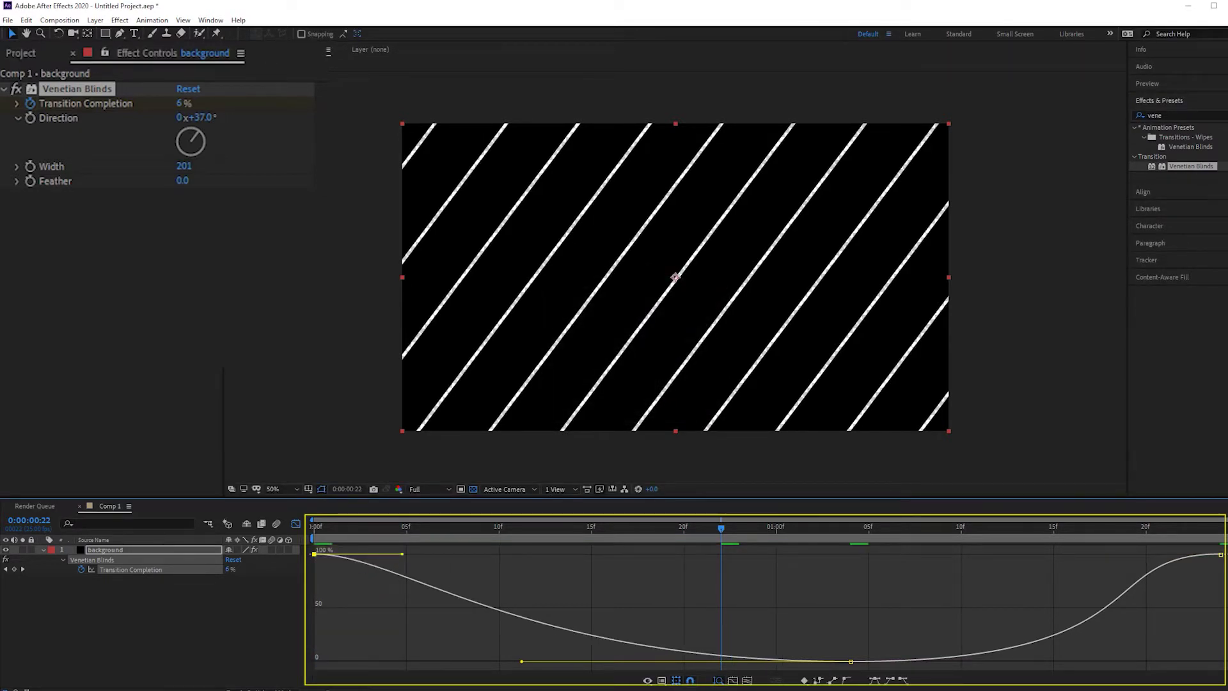
Step: Extend the middle keyframe's incoming handle horizontally towards the start, close the graph, and preview the animation
drag(522, 661, 394, 661)
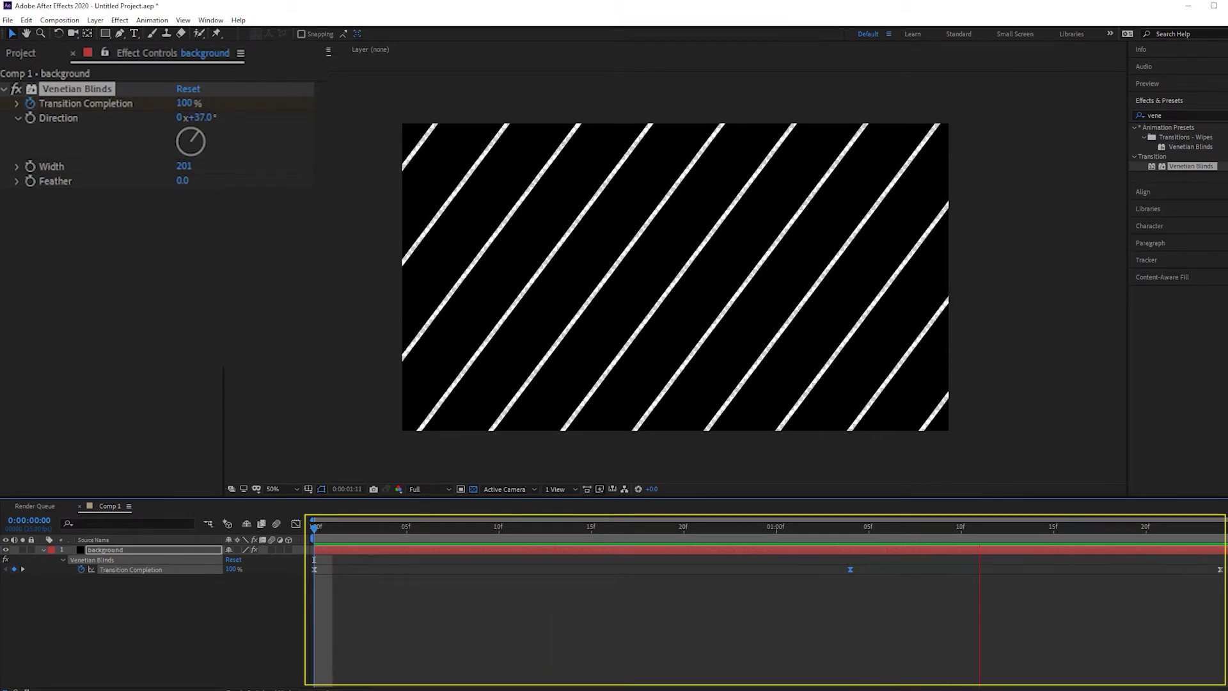
key(space)
key(shift+F2)
key(space)
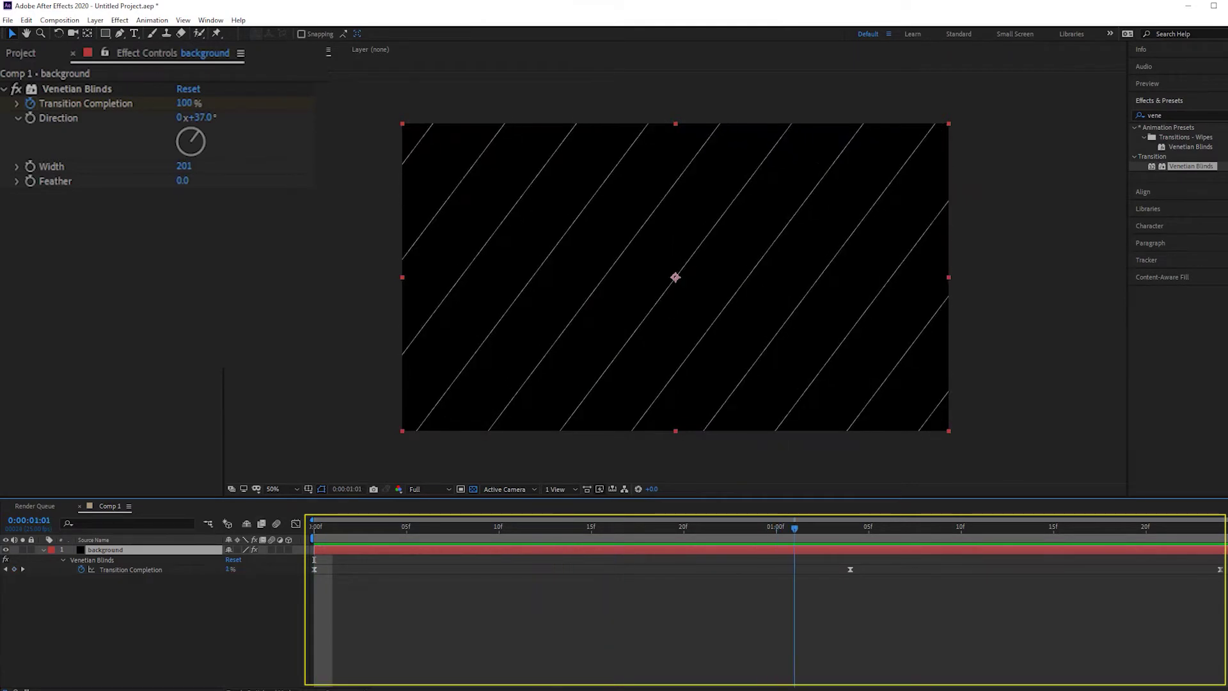
key(space)
Step: Find the CC Flo Motion effect and apply it to the background layer
click(1154, 115)
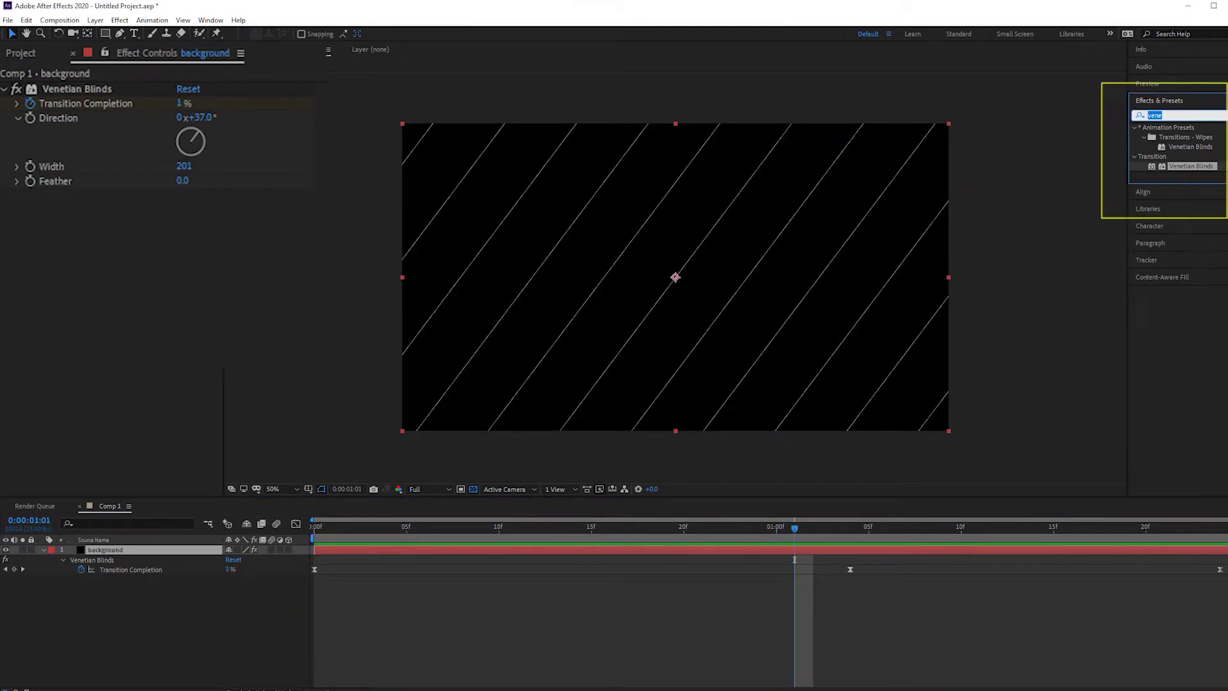
key(BackSpace)
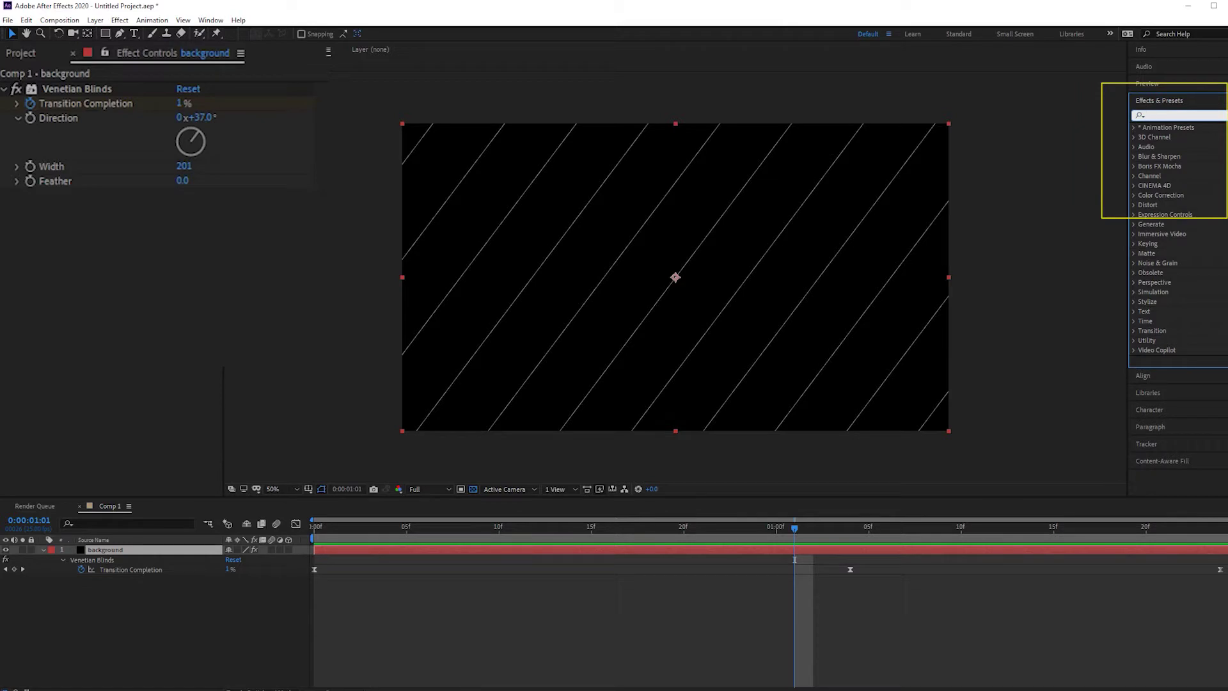
text(flo m)
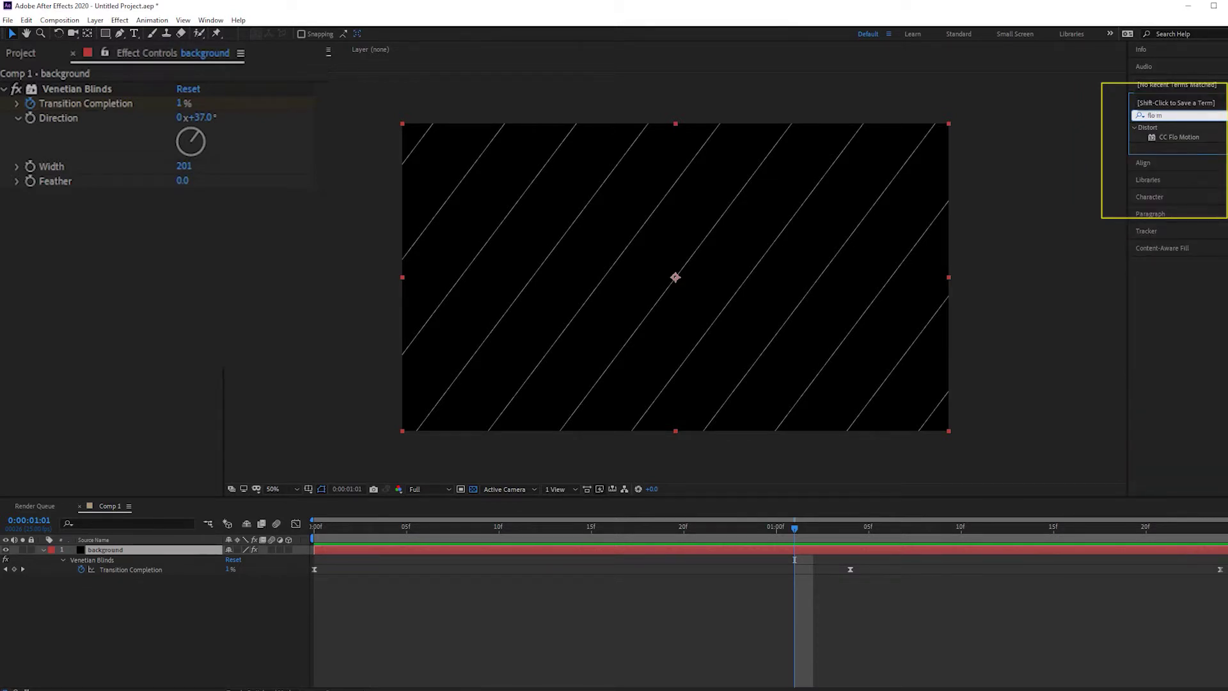
drag(1178, 137, 676, 277)
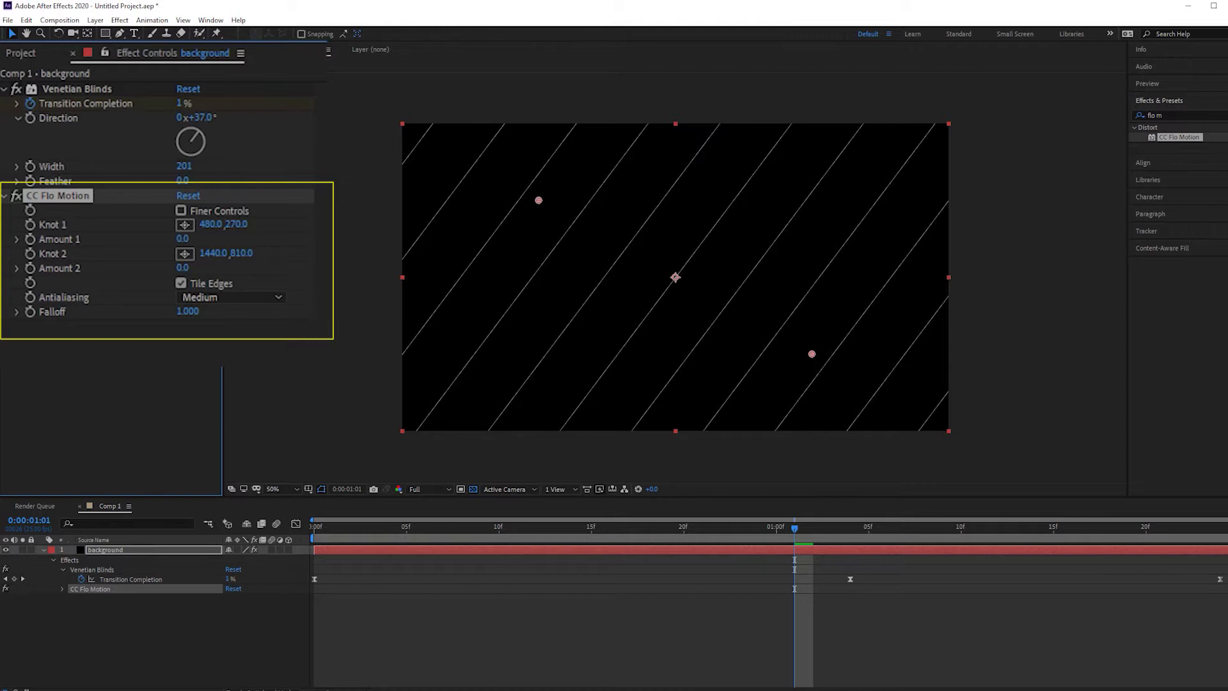
Step: Move CC Flo Motion's Knot 1 to about 376, 310, and set Amount 1 to 14 and Amount 2 to 19
drag(539, 200, 509, 211)
drag(182, 239, 191, 238)
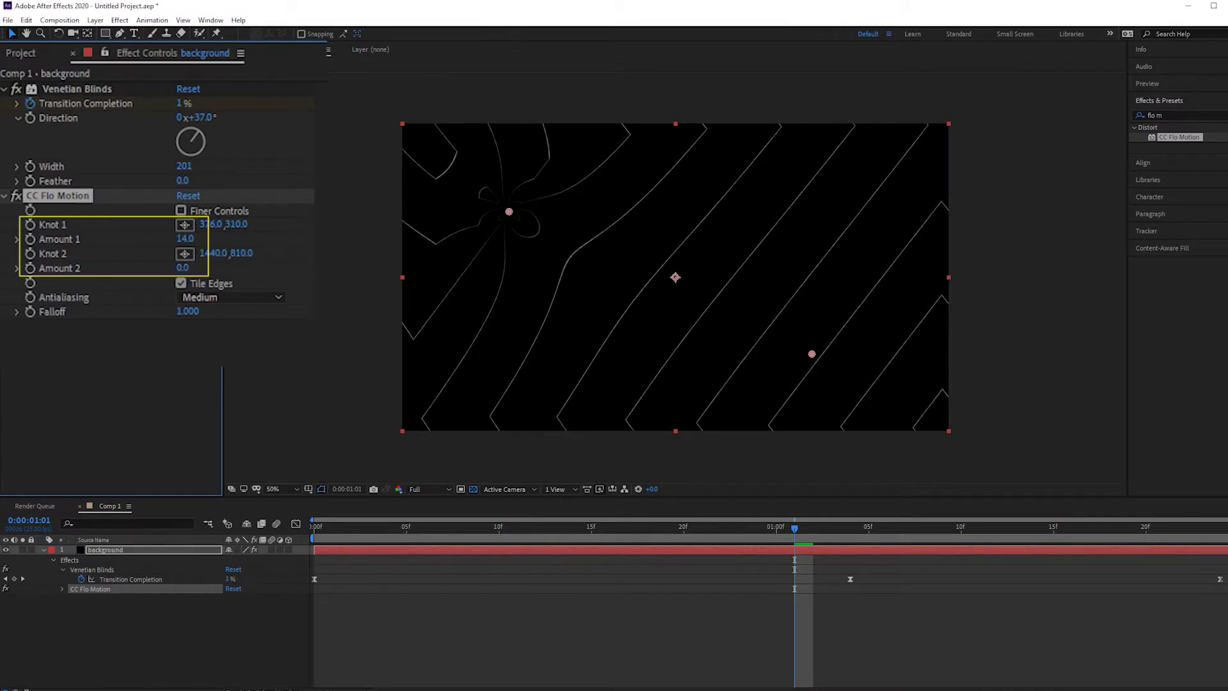
drag(182, 267, 194, 267)
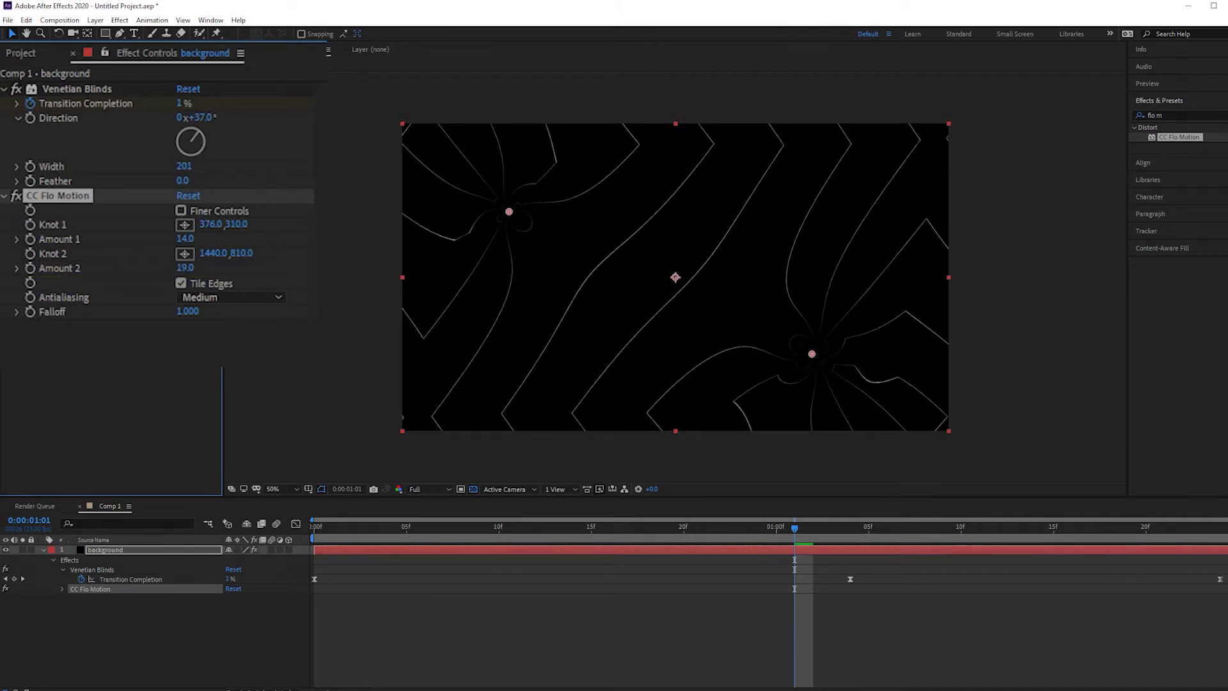
Step: Place Knot 1 at about -78, -82 and Knot 2 at about -36, -30 outside the frame's upper-left corner, and set Falloff to 1.410
mouse_move(811, 353)
mouse_down()
mouse_move(968, 431)
mouse_move(968, 450)
mouse_up()
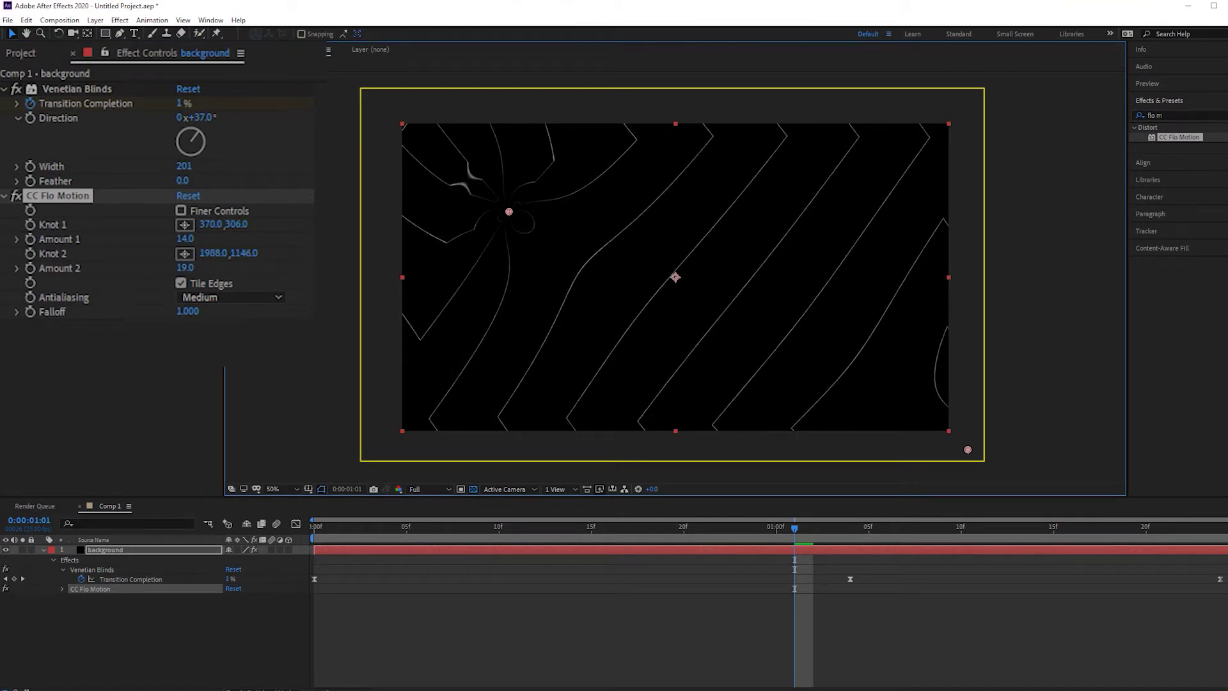
drag(509, 211, 386, 109)
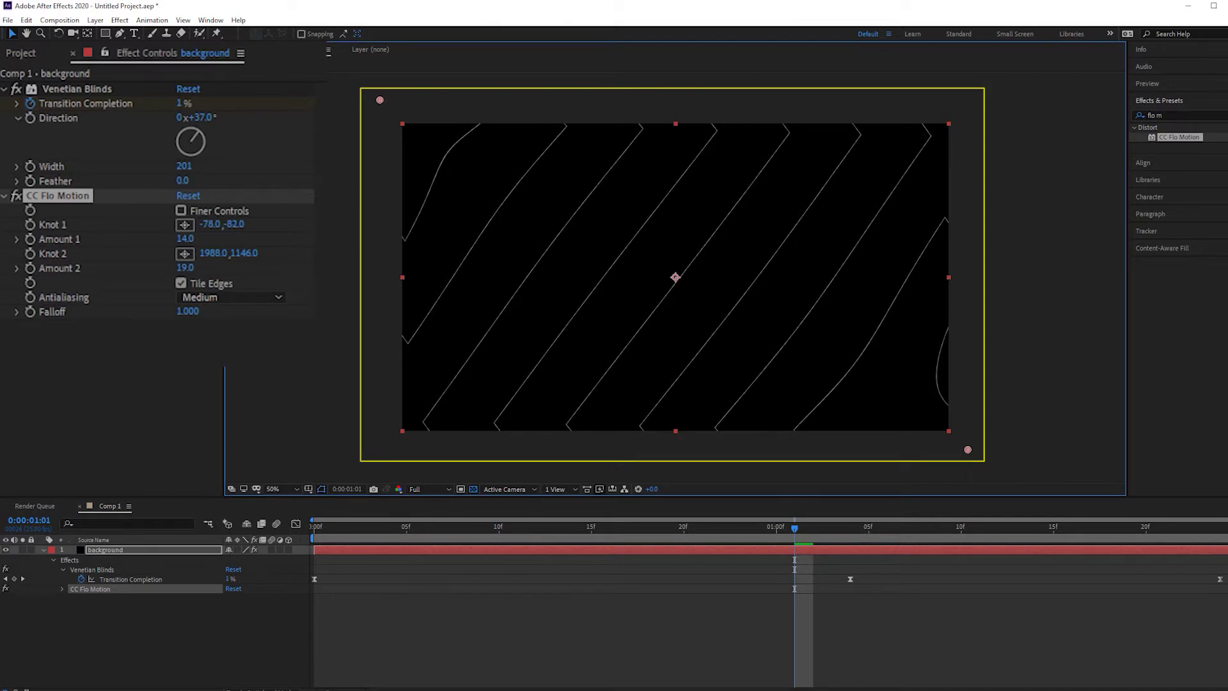
mouse_move(968, 450)
mouse_down()
mouse_move(671, 304)
mouse_move(392, 116)
mouse_move(543, 219)
mouse_move(1027, 461)
mouse_move(405, 134)
mouse_move(537, 230)
mouse_move(1002, 455)
mouse_up()
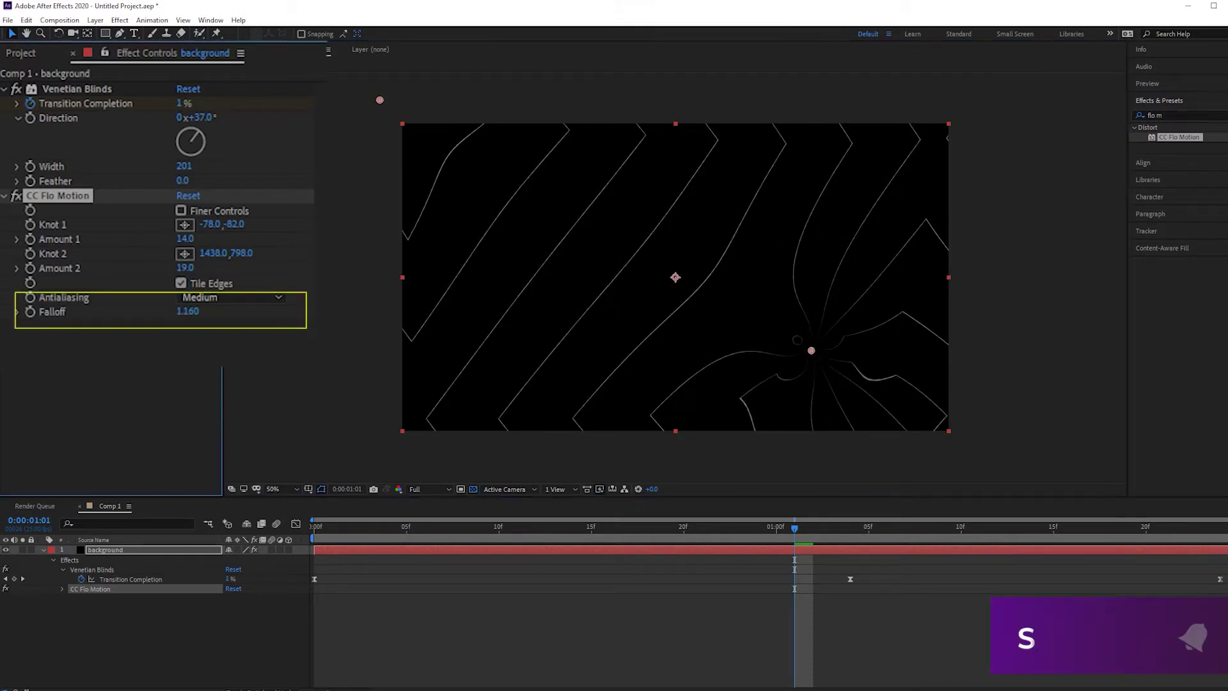
mouse_move(188, 311)
mouse_down()
mouse_move(174, 311)
mouse_move(203, 311)
mouse_up()
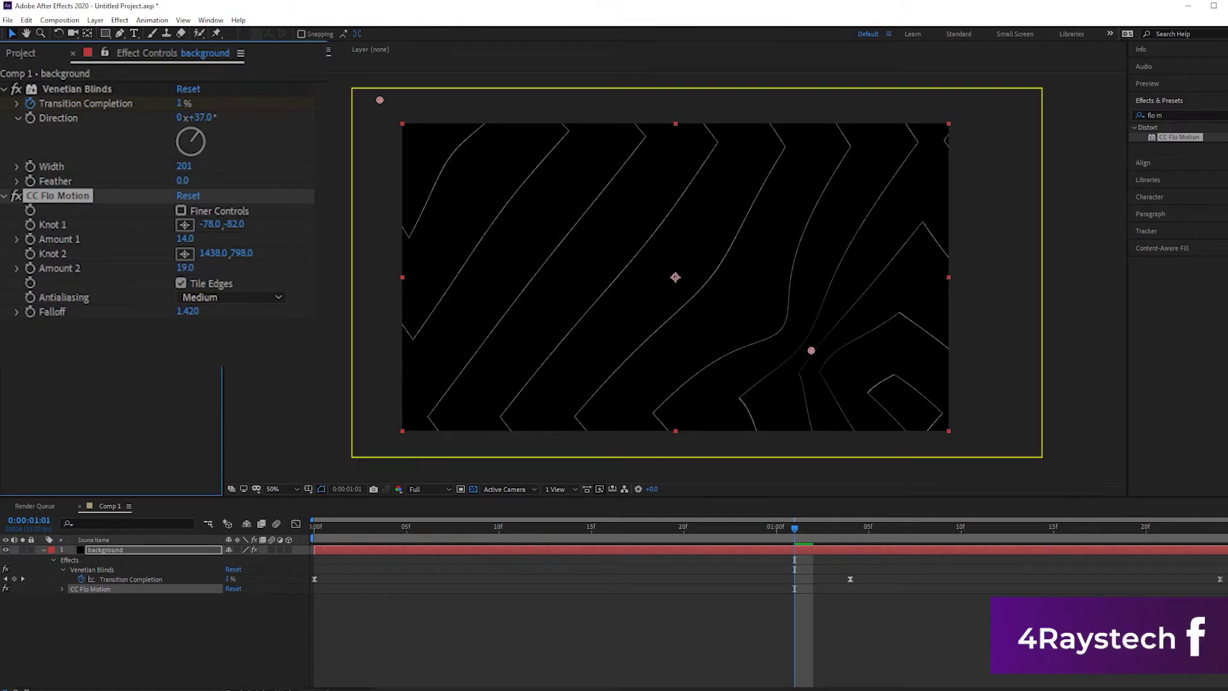
drag(810, 350, 743, 313)
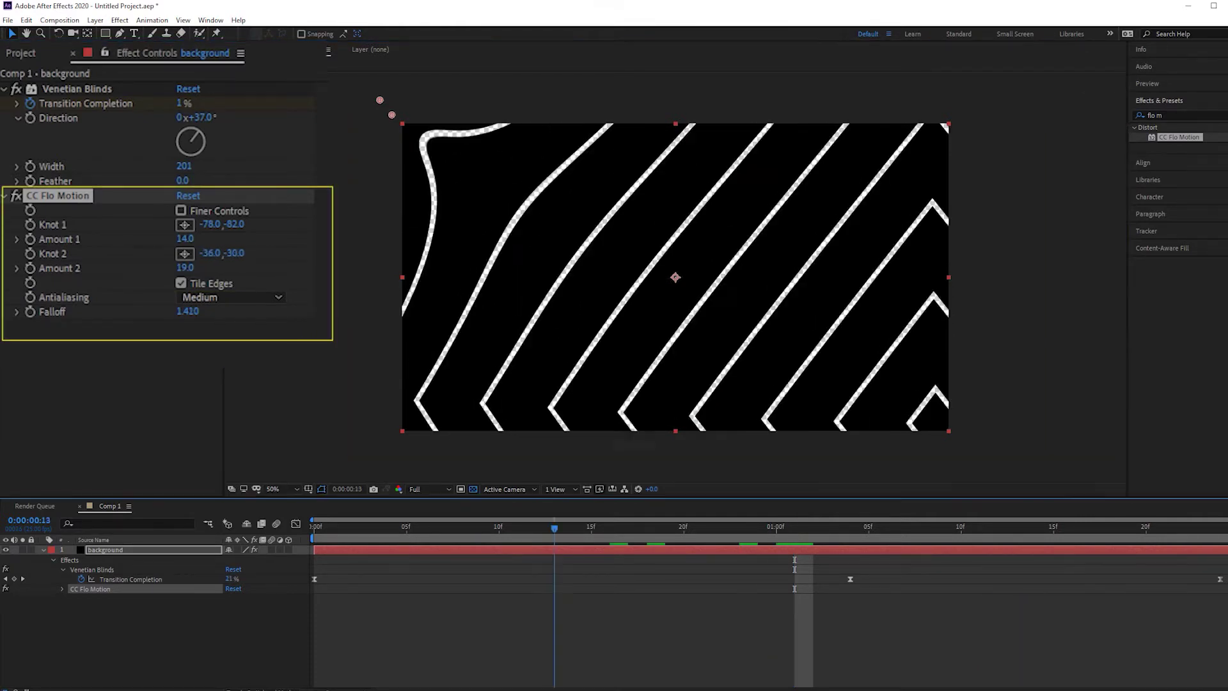
Step: Keyframe Knot 2 at -36, -30 on the first frame and reveal the layer's modified properties
key(Home)
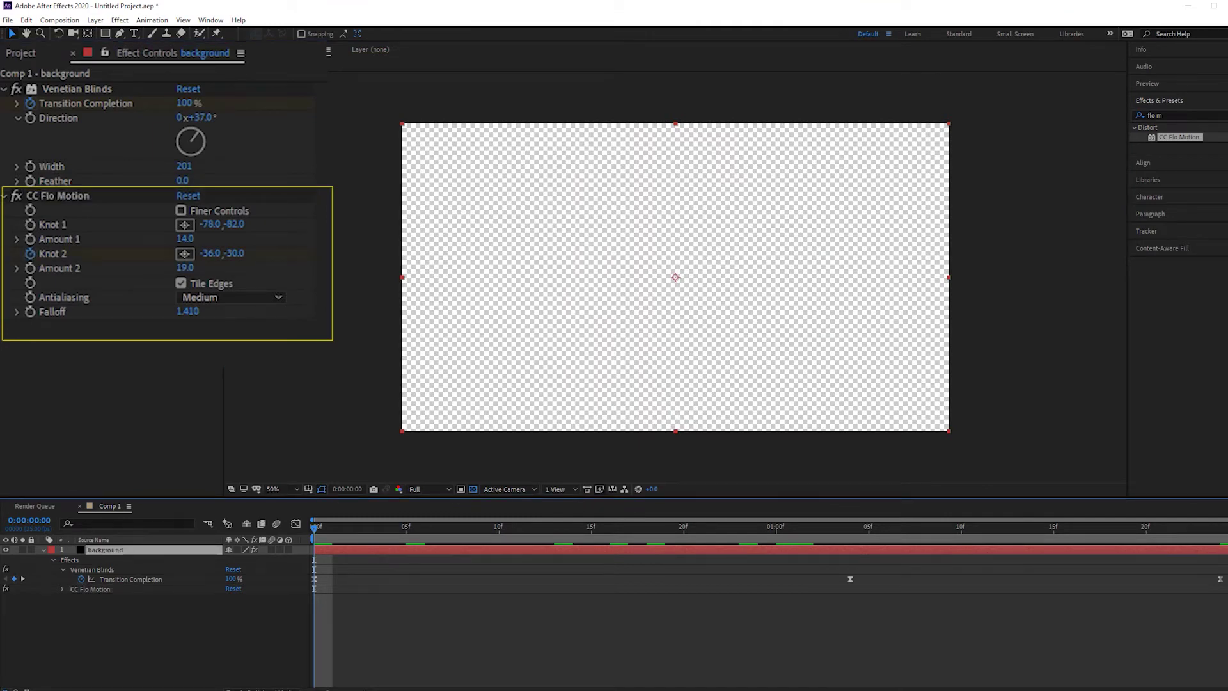
key(u)
key(u)
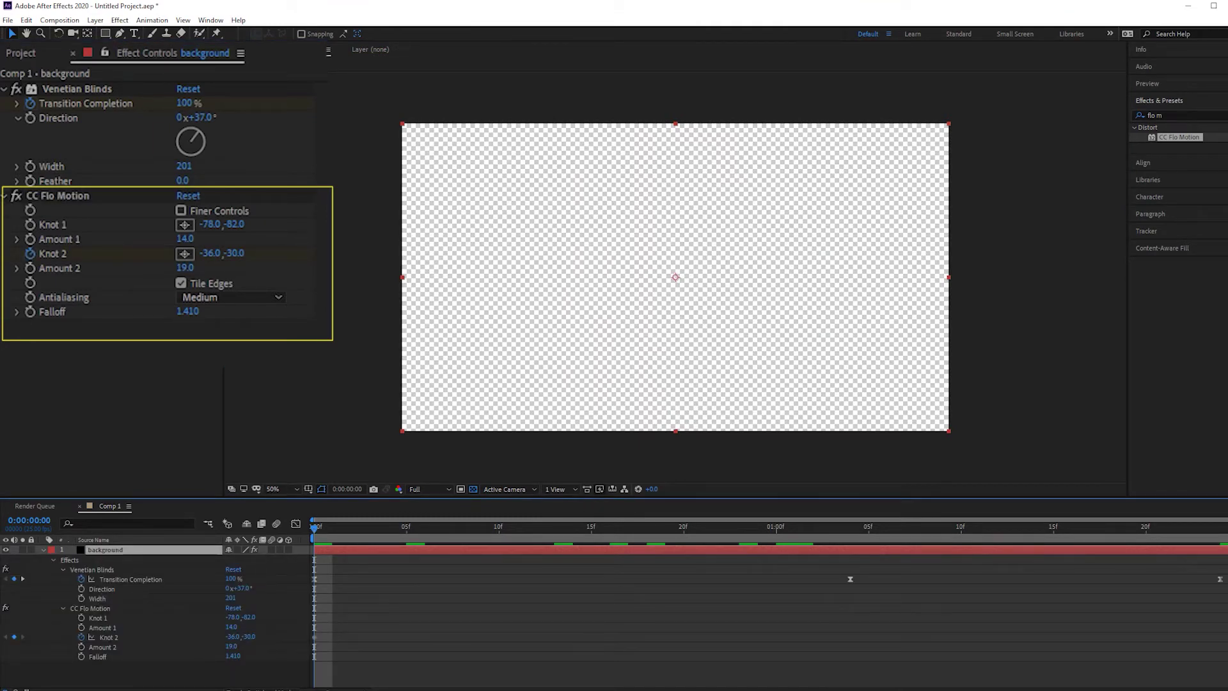
click(108, 637)
Step: On the last frame, 0:00:01:24, move Knot 2 to about 1990, 1132 beyond the frame's lower-right corner, and hide the transparency grid
key(space)
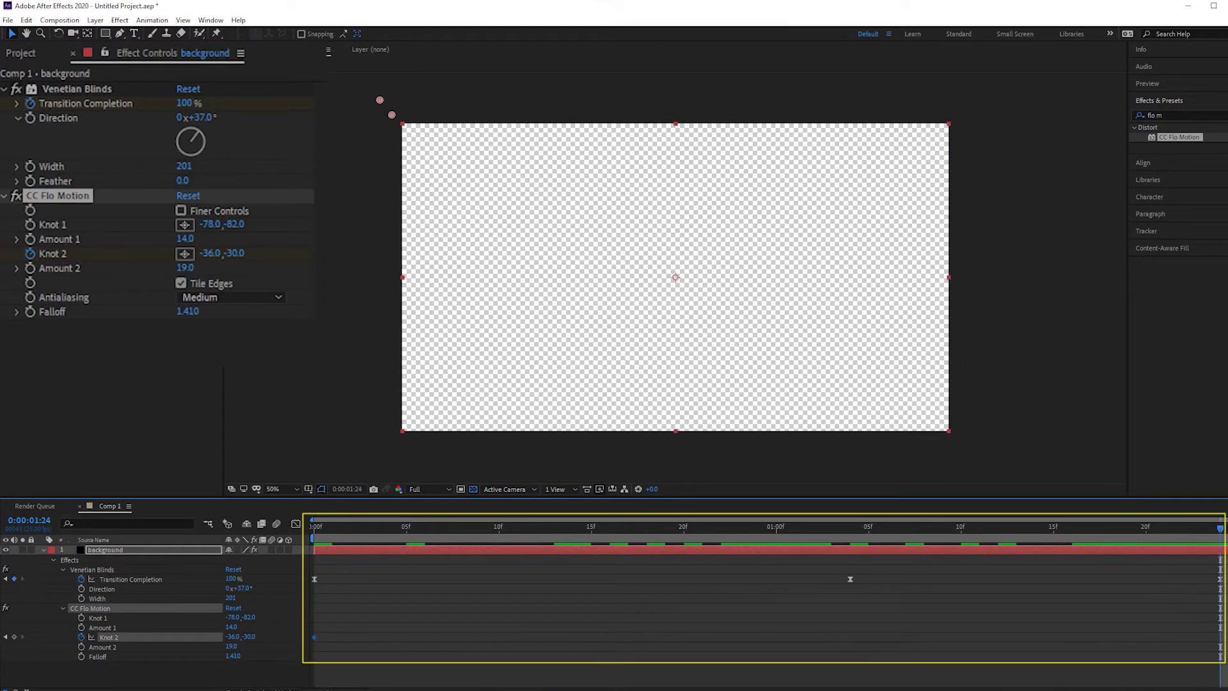
drag(392, 114, 445, 151)
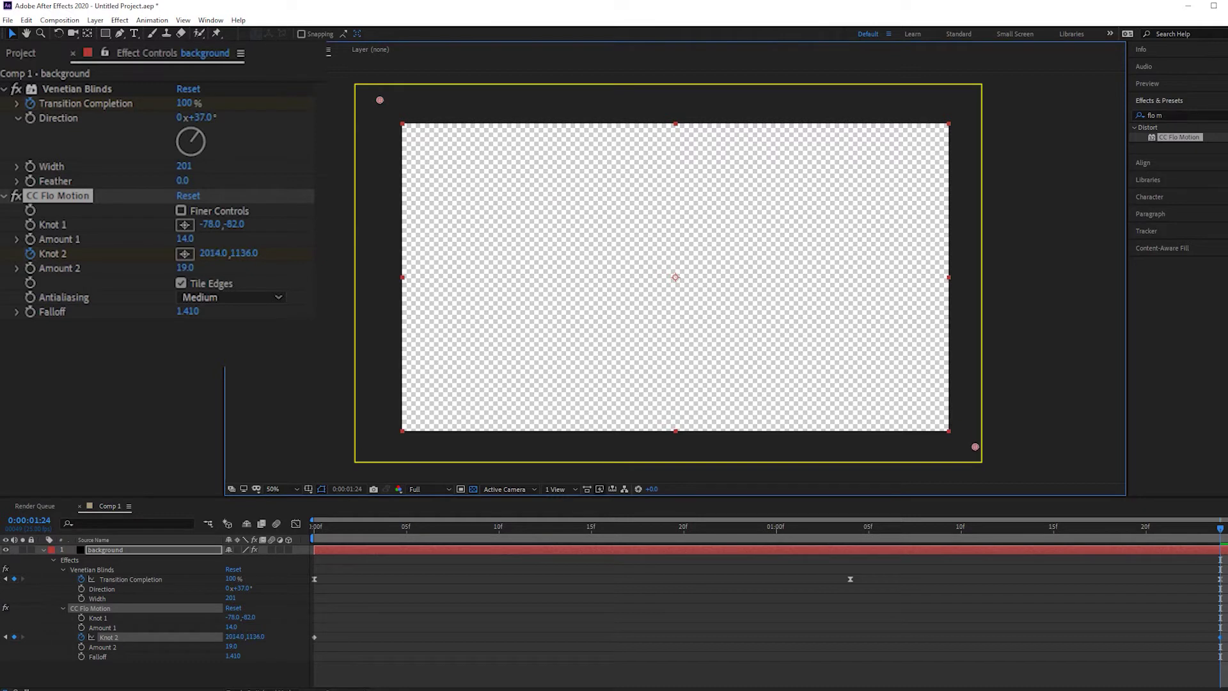
click(473, 488)
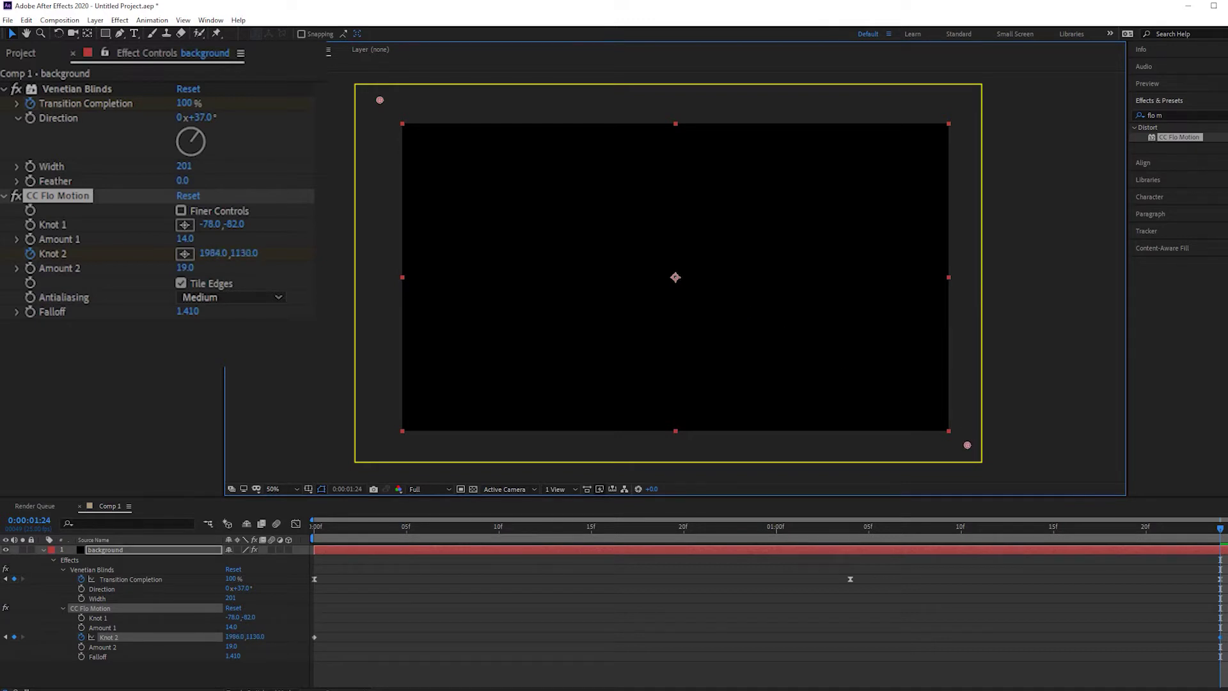
key(backslash)
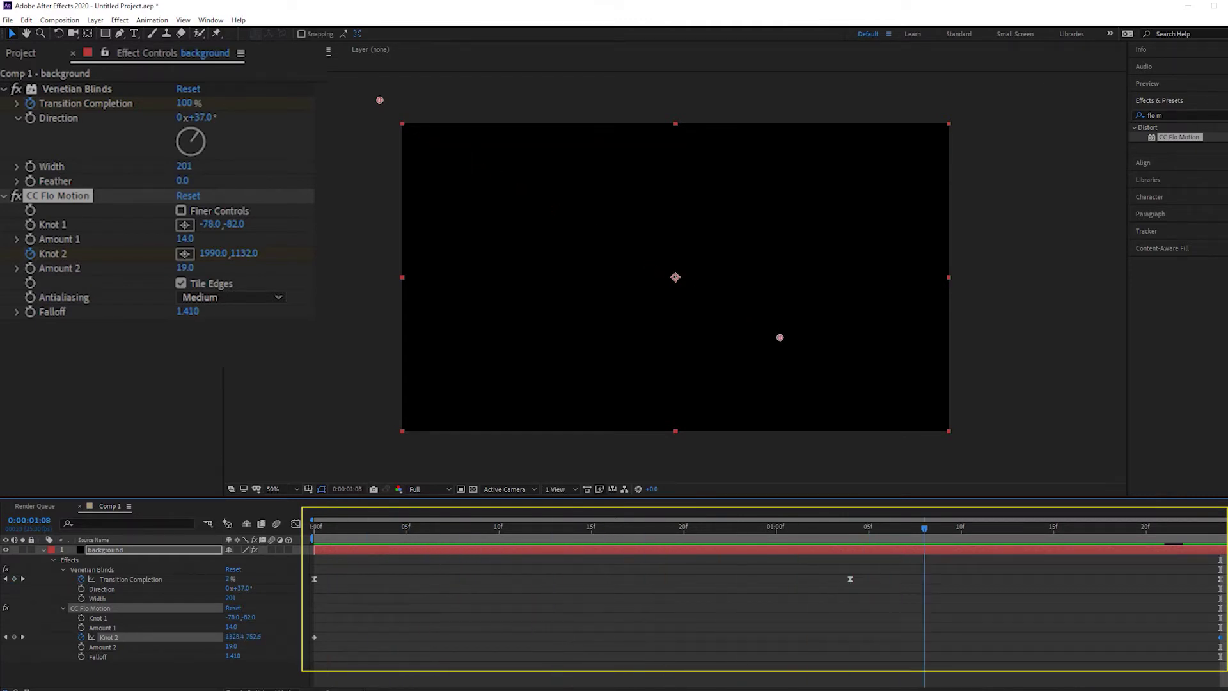
Step: Preview the Knot 2 animation, show the transparency grid again, and collapse the background layer's properties
key(space)
click(473, 488)
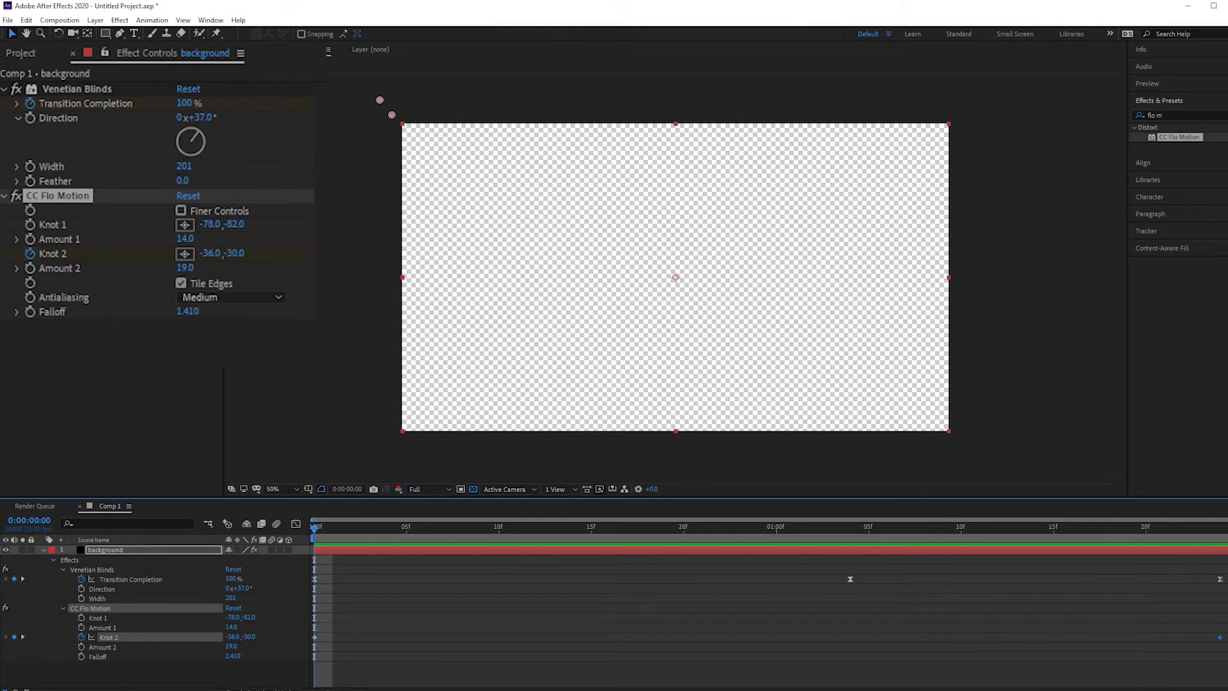
key(u)
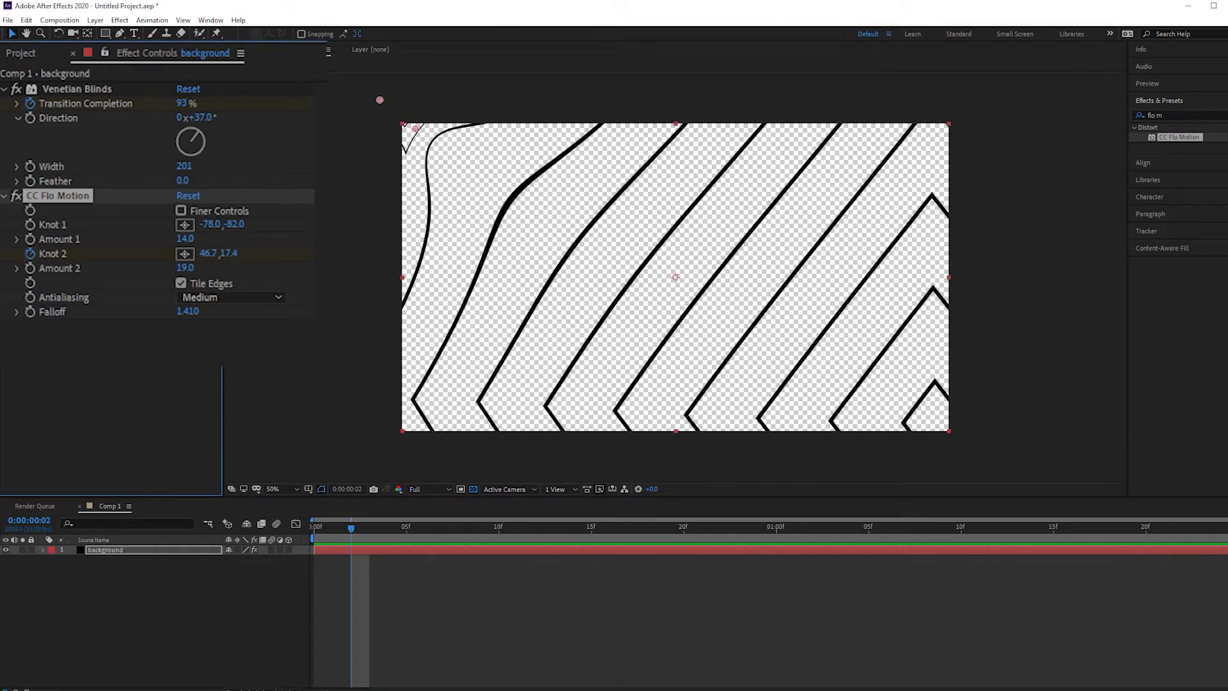
Step: Set both Knot 2 keyframes' temporal interpolation to Auto Bezier and preview the transition from the start
click(105, 549)
click(314, 588)
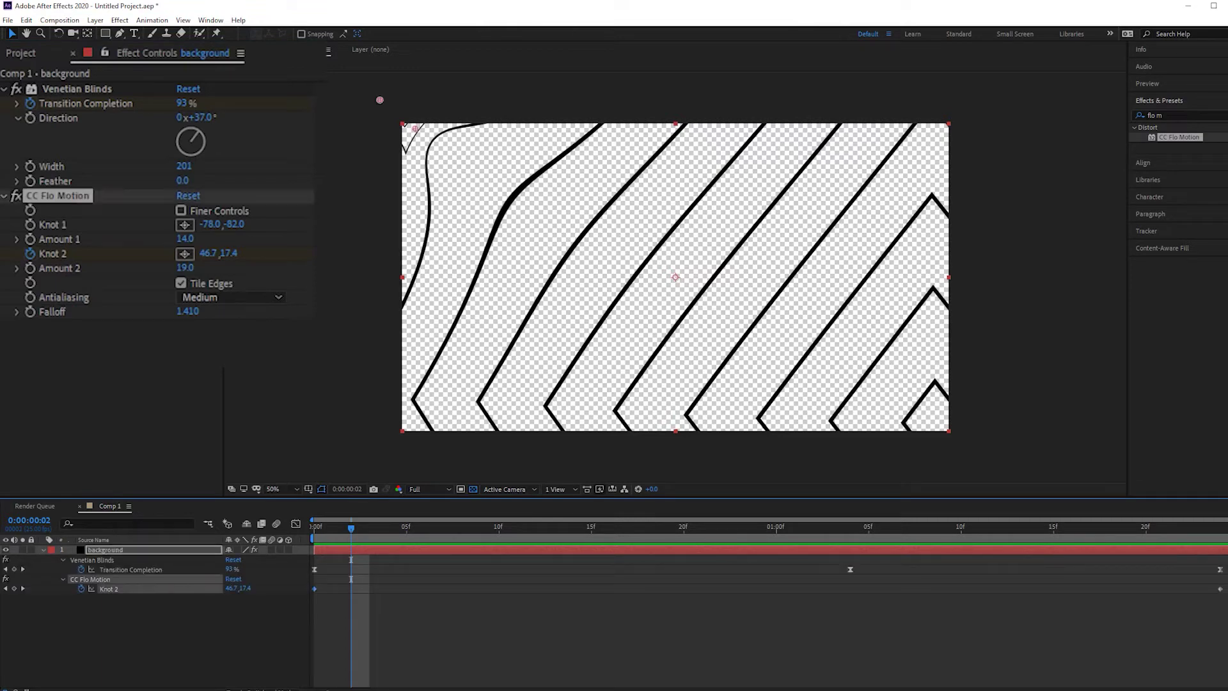
right_click(1220, 588)
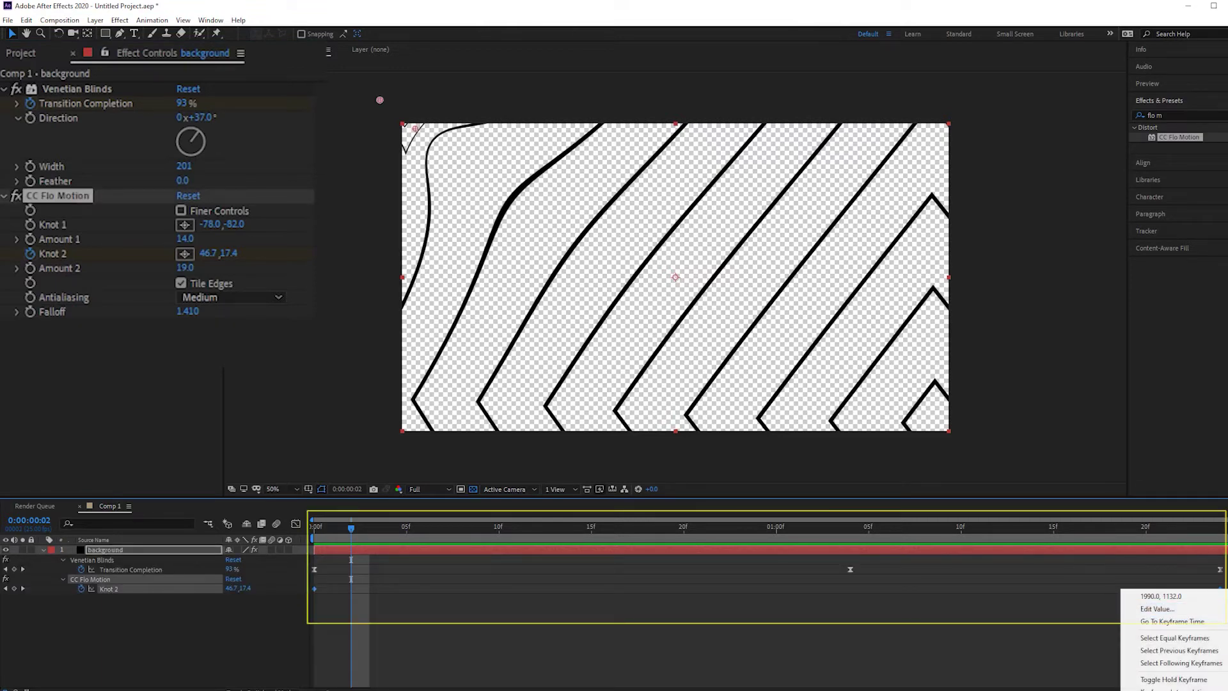
click(1176, 688)
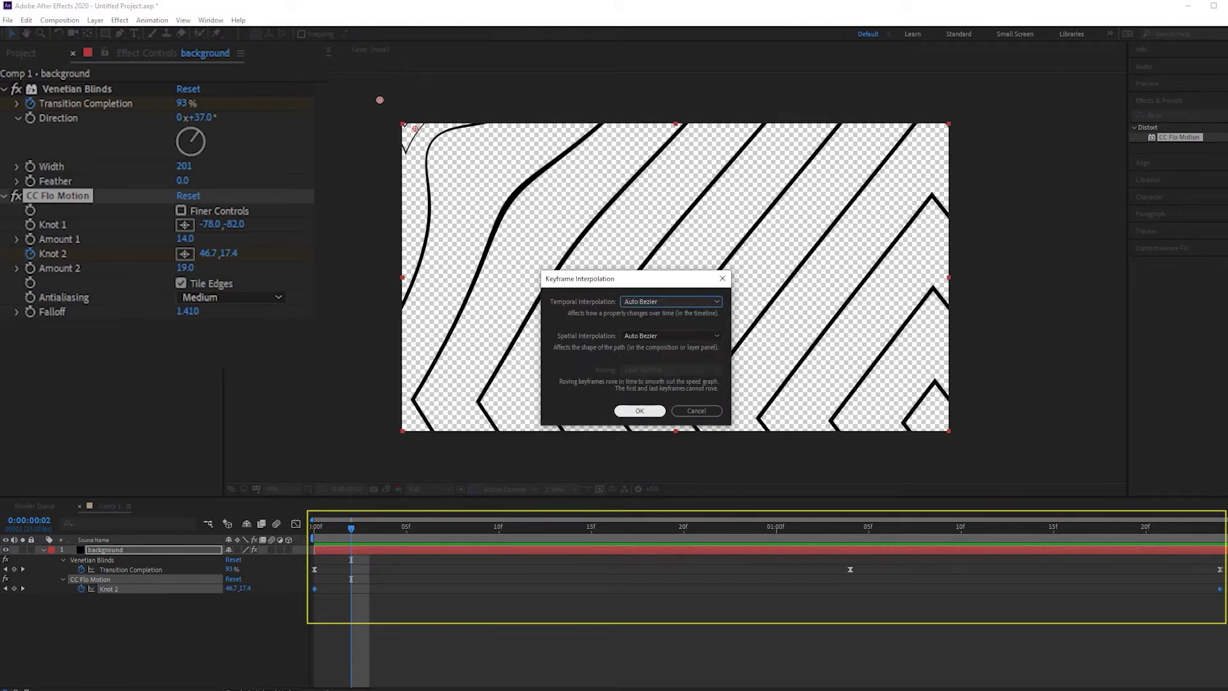
key(Return)
key(Home)
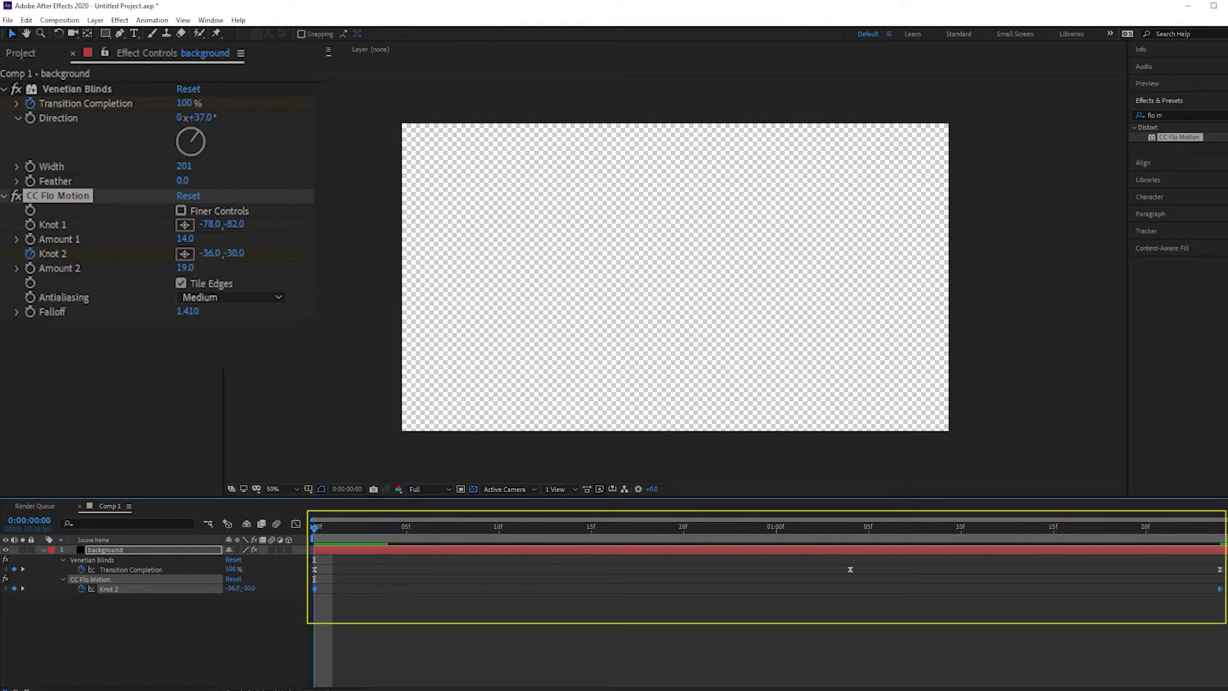
key(space)
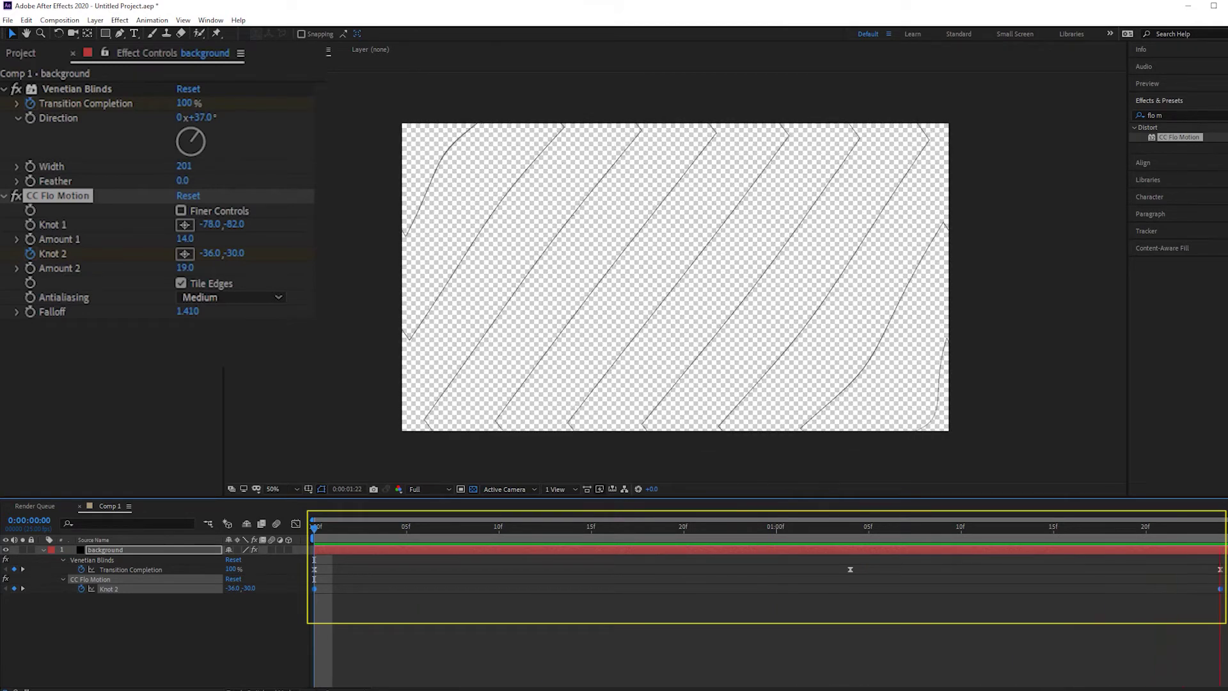
key(space)
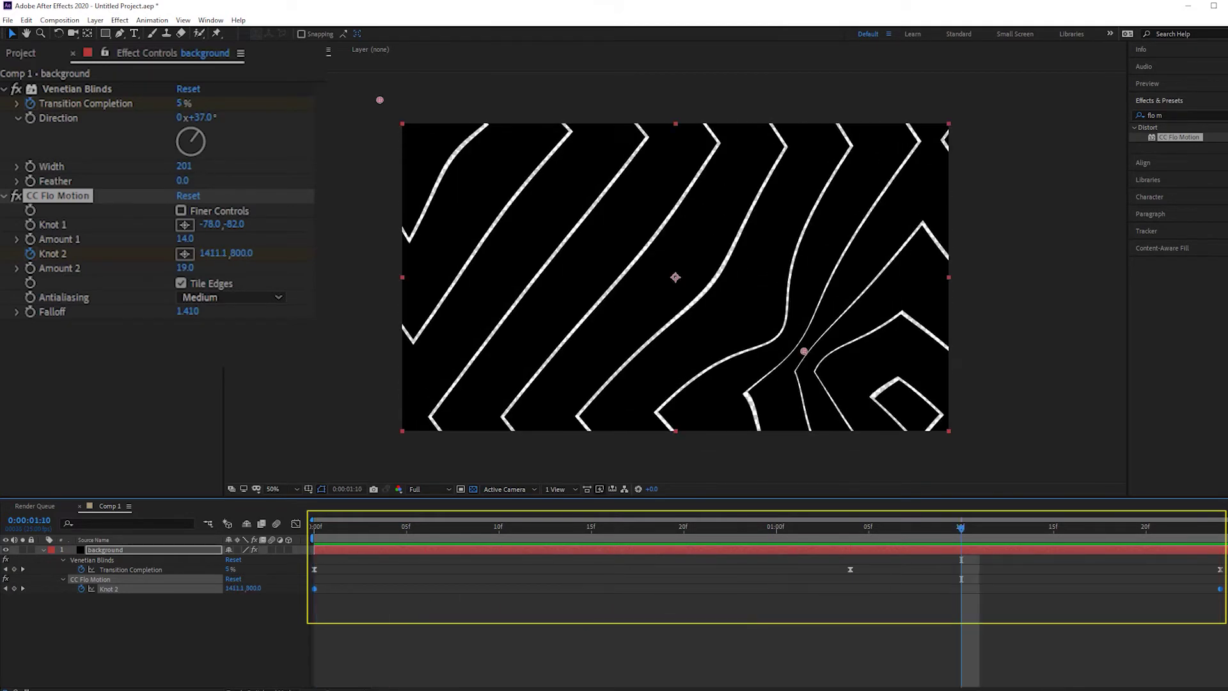
Step: Import the videos production ID_4761711 and production ID_4438080 as footage, and create a new composition from production ID_4438080
key(ctrl+0)
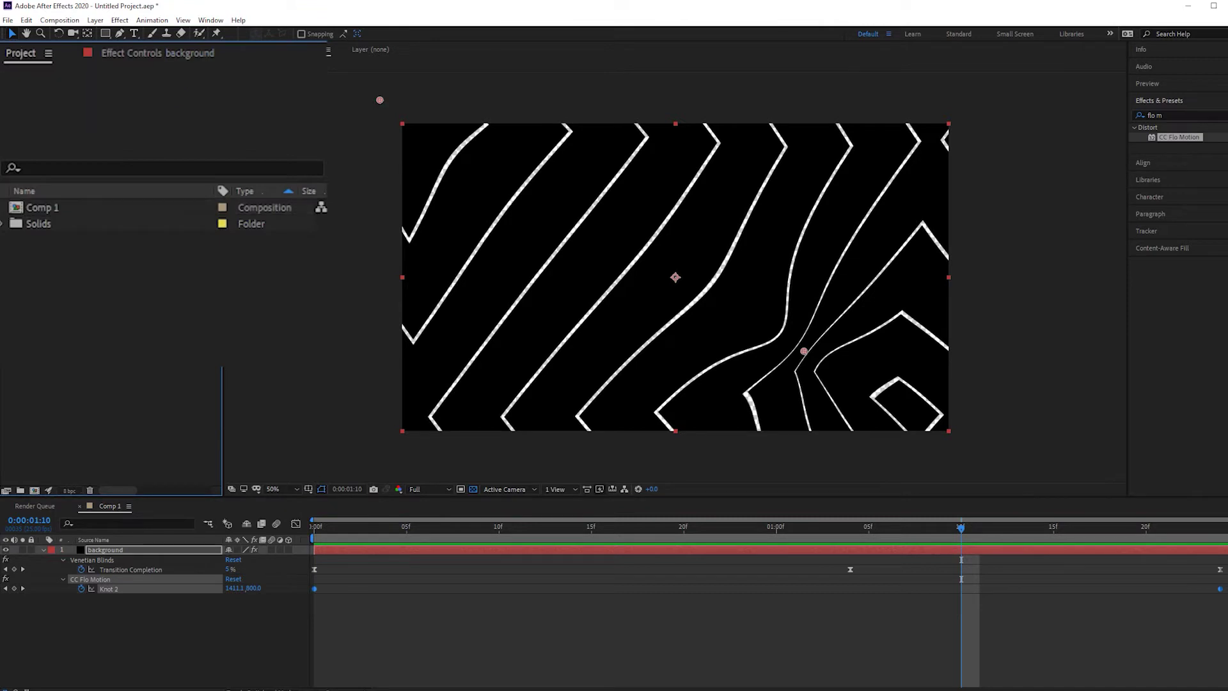
key(ctrl+i)
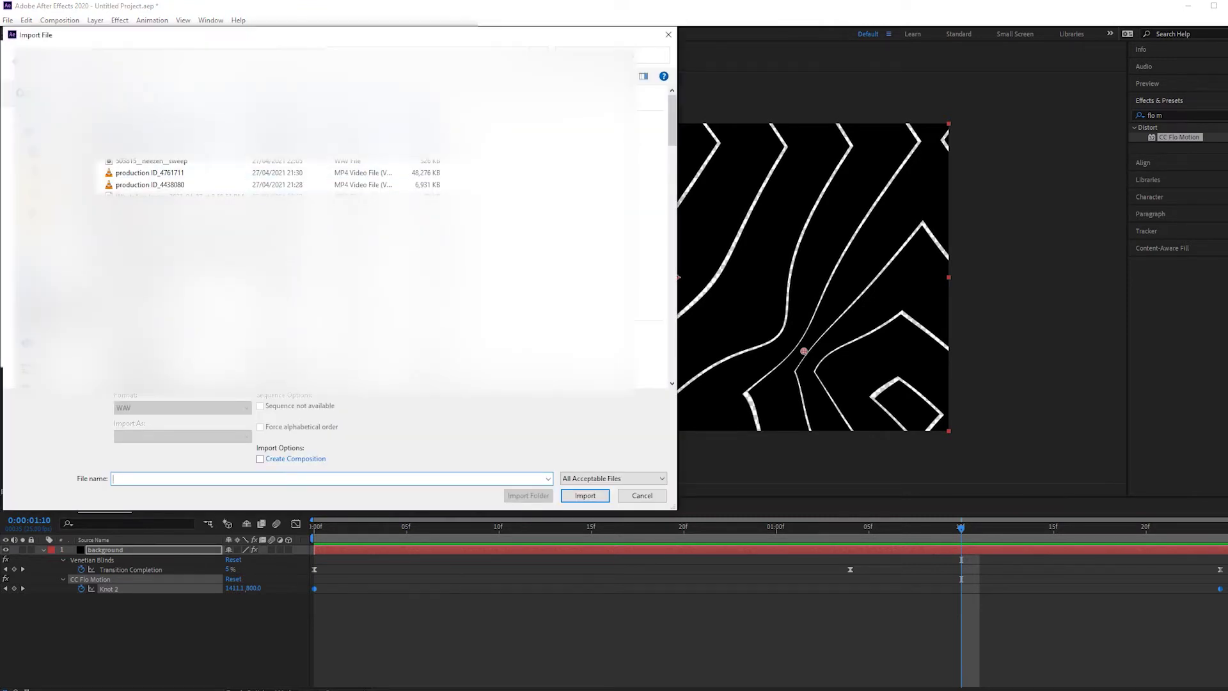
click(150, 172)
ctrl+click(149, 185)
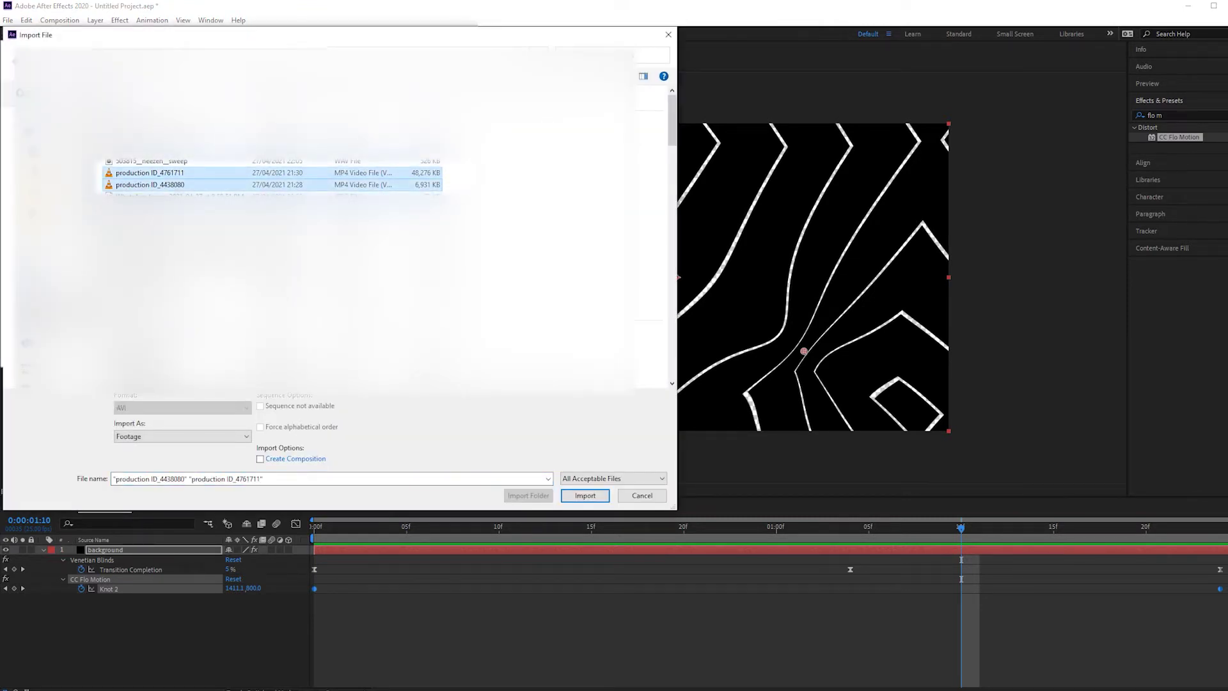
key(Return)
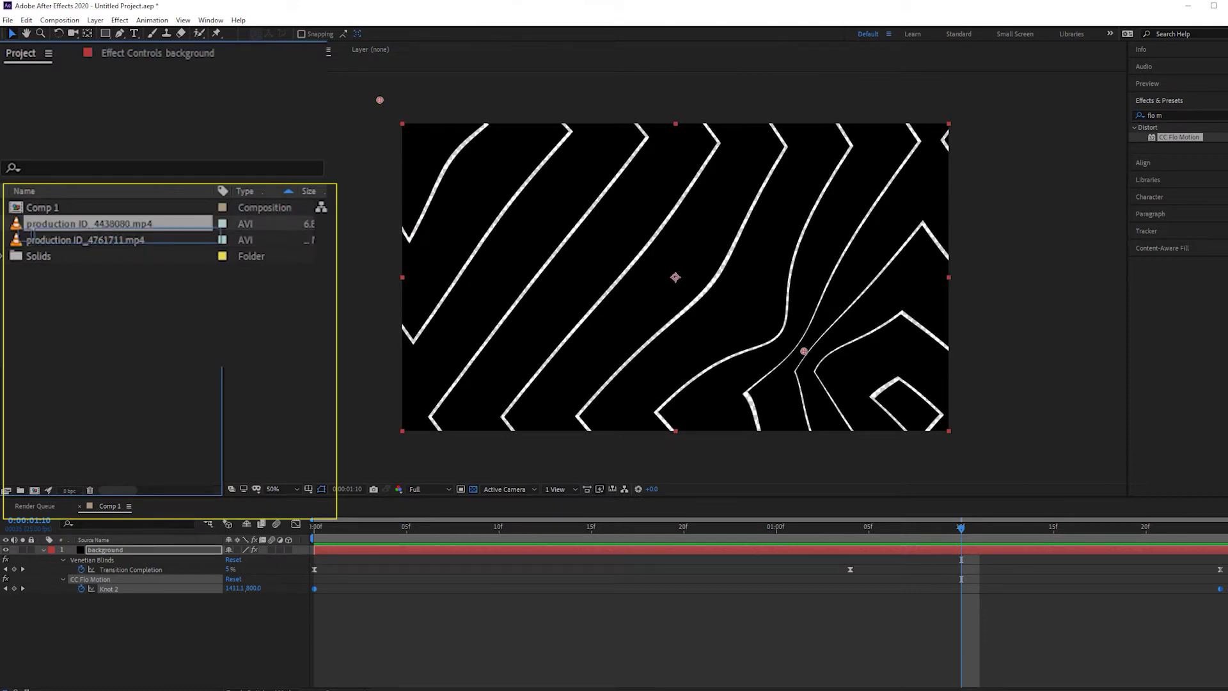
drag(89, 237, 35, 490)
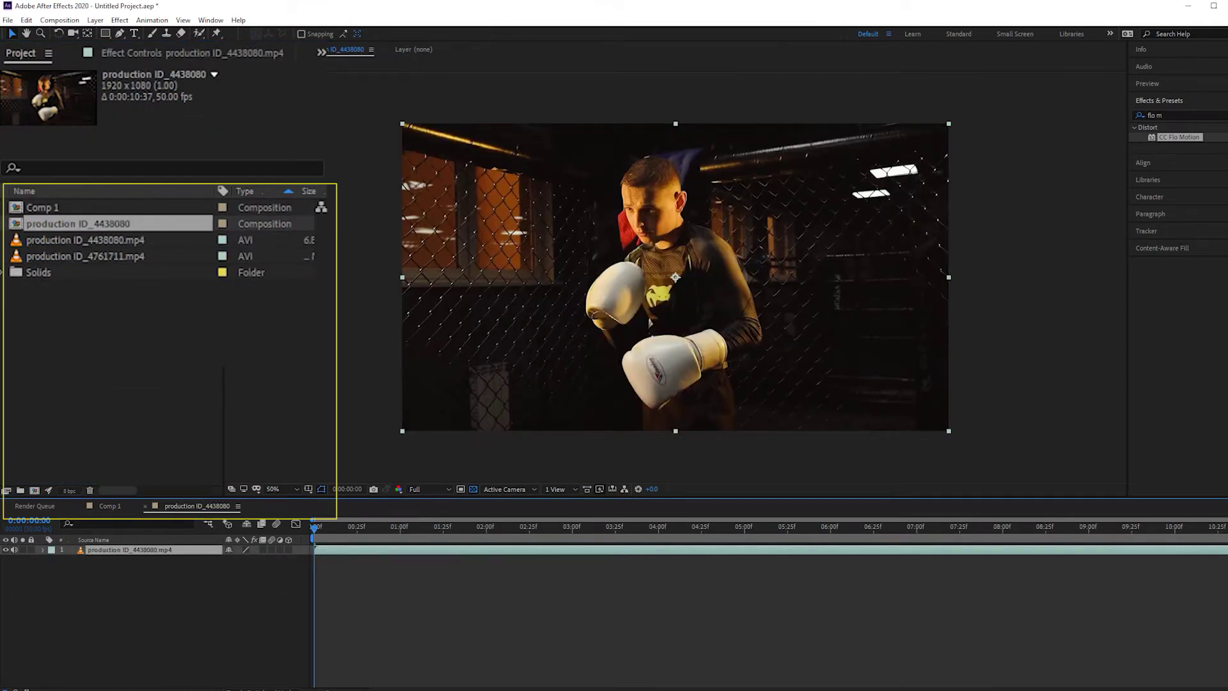
Step: Play through the footage and trim the end of the production ID_4438080 layer to 0:00:03:16
key(space)
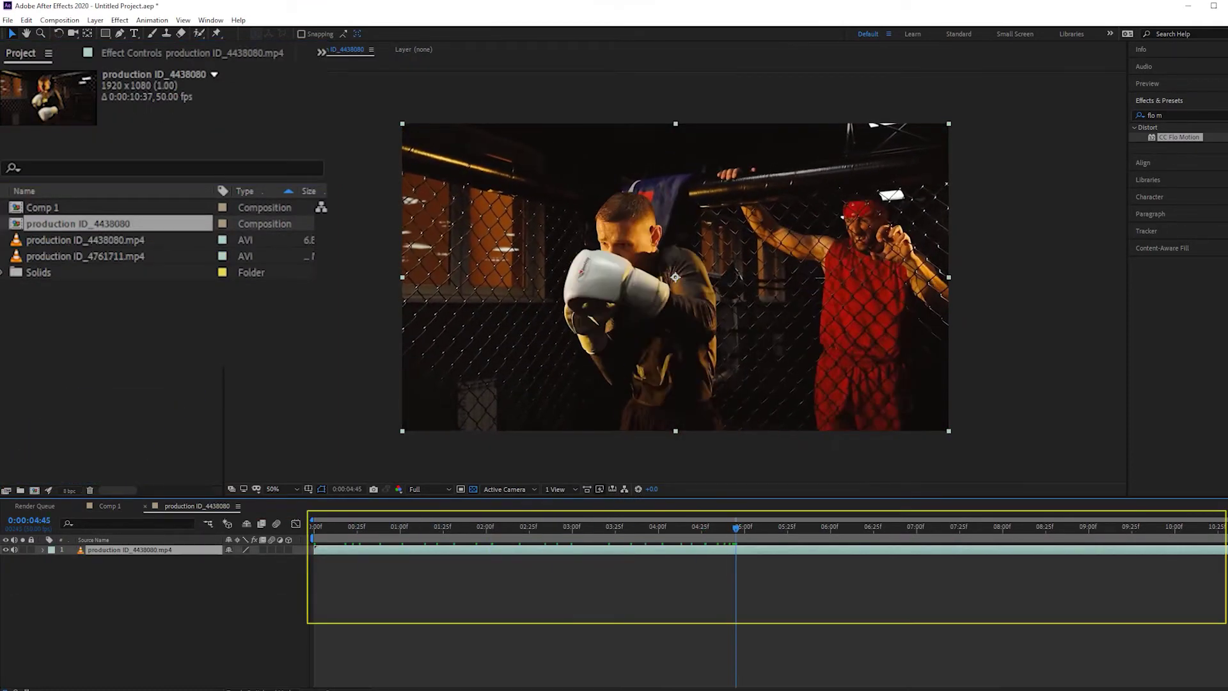
drag(732, 528, 600, 528)
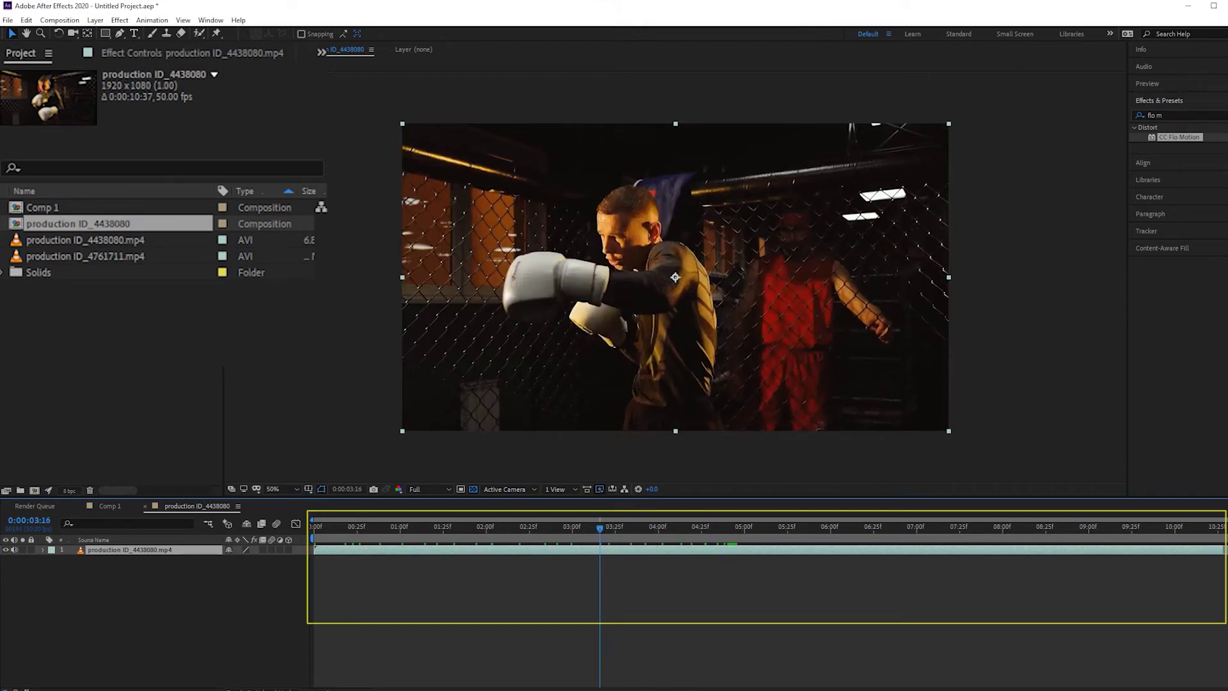
drag(1223, 549, 600, 549)
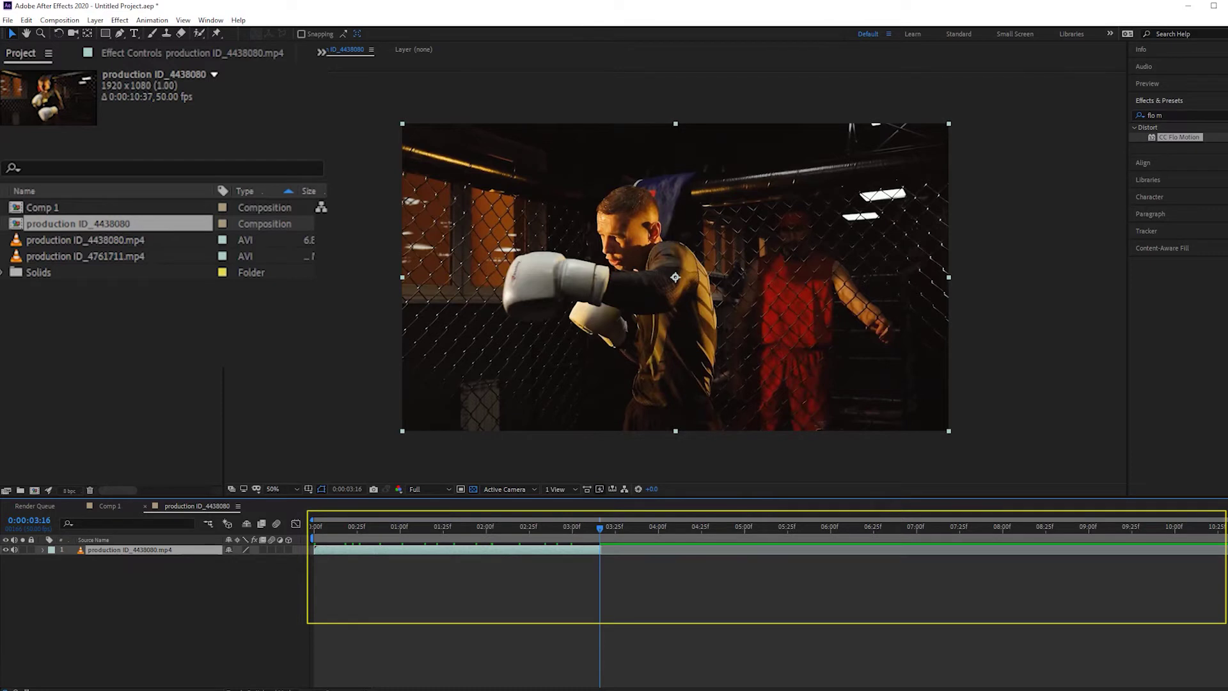
Step: Add the production ID_4761711 footage as a layer above the first clip and fit it to the composition size
click(89, 255)
drag(89, 256, 598, 255)
right_click(665, 262)
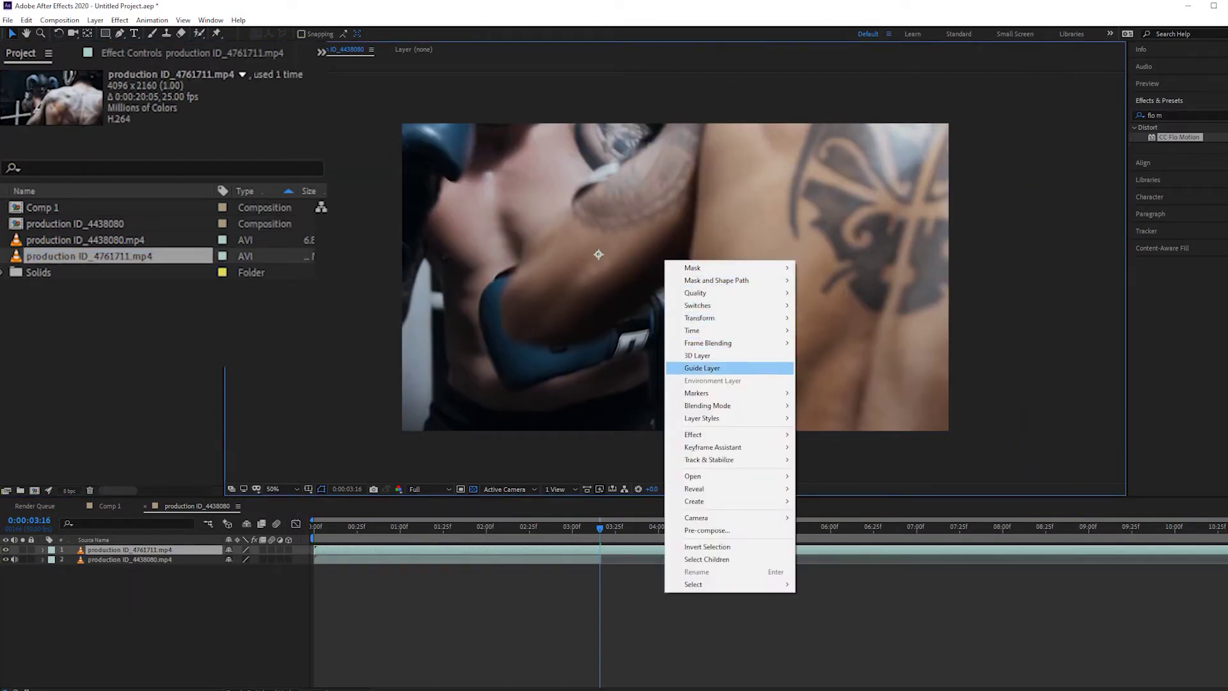
mouse_move(729, 318)
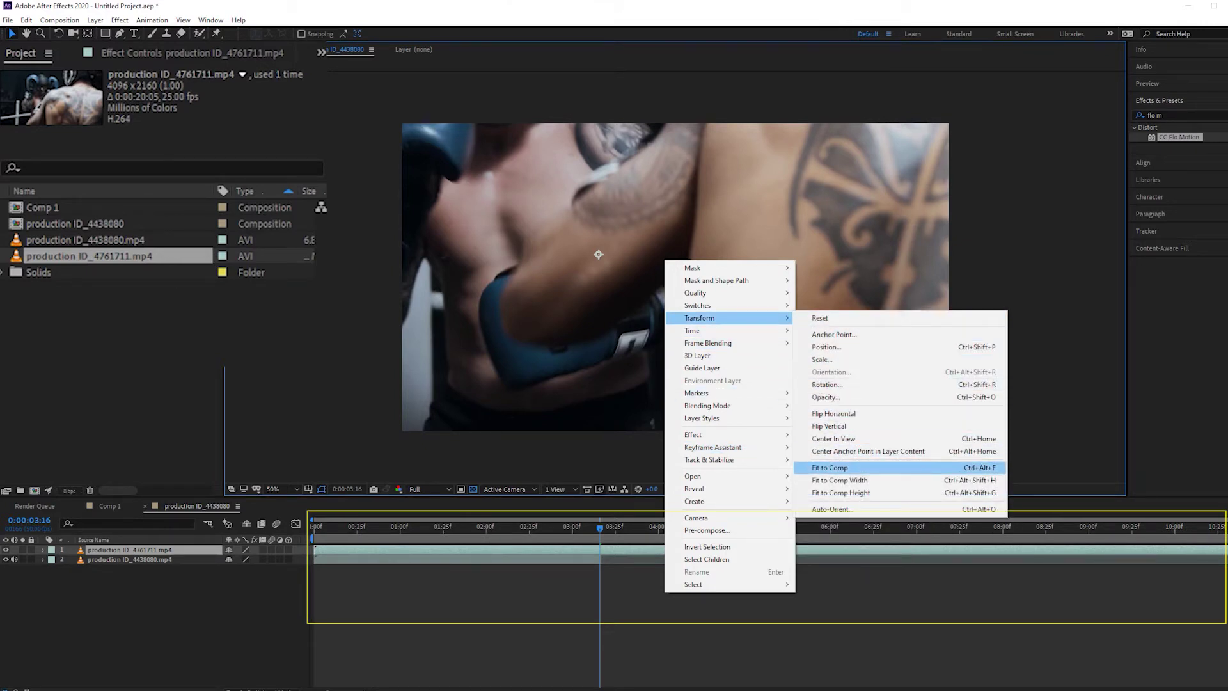
click(831, 467)
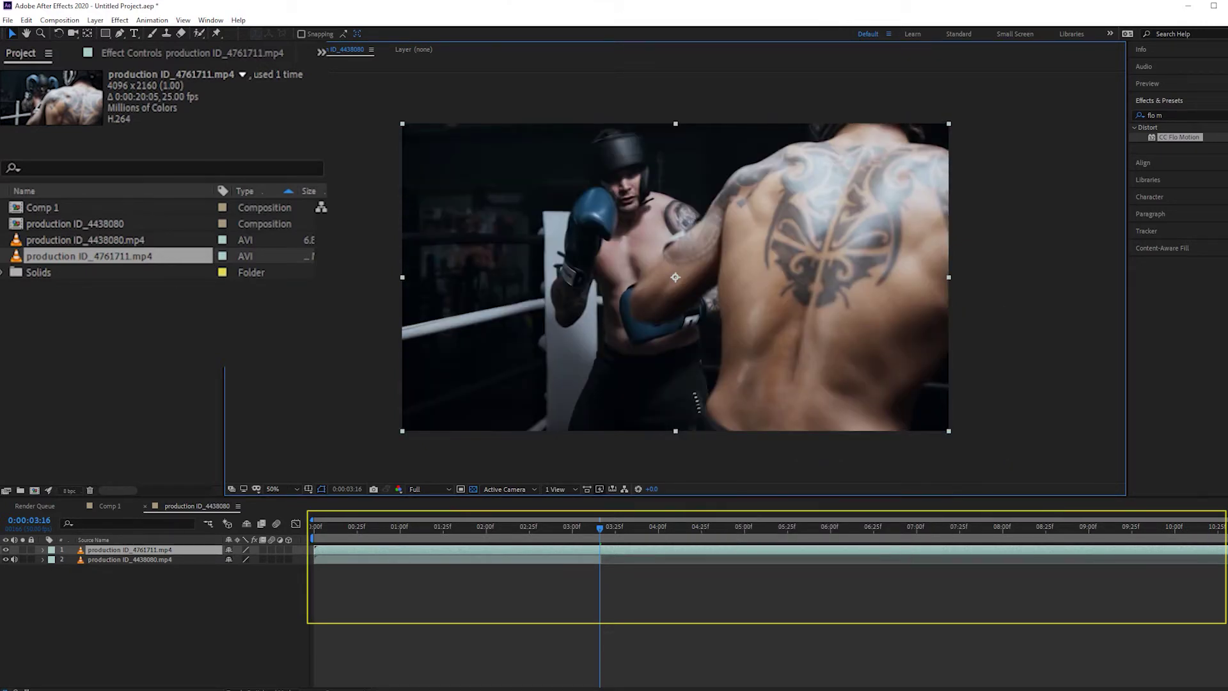
Step: Move the production ID_4761711 layer to start at 0:00:03:16, where the first clip ends, and preview the cut from the beginning
drag(384, 549, 670, 549)
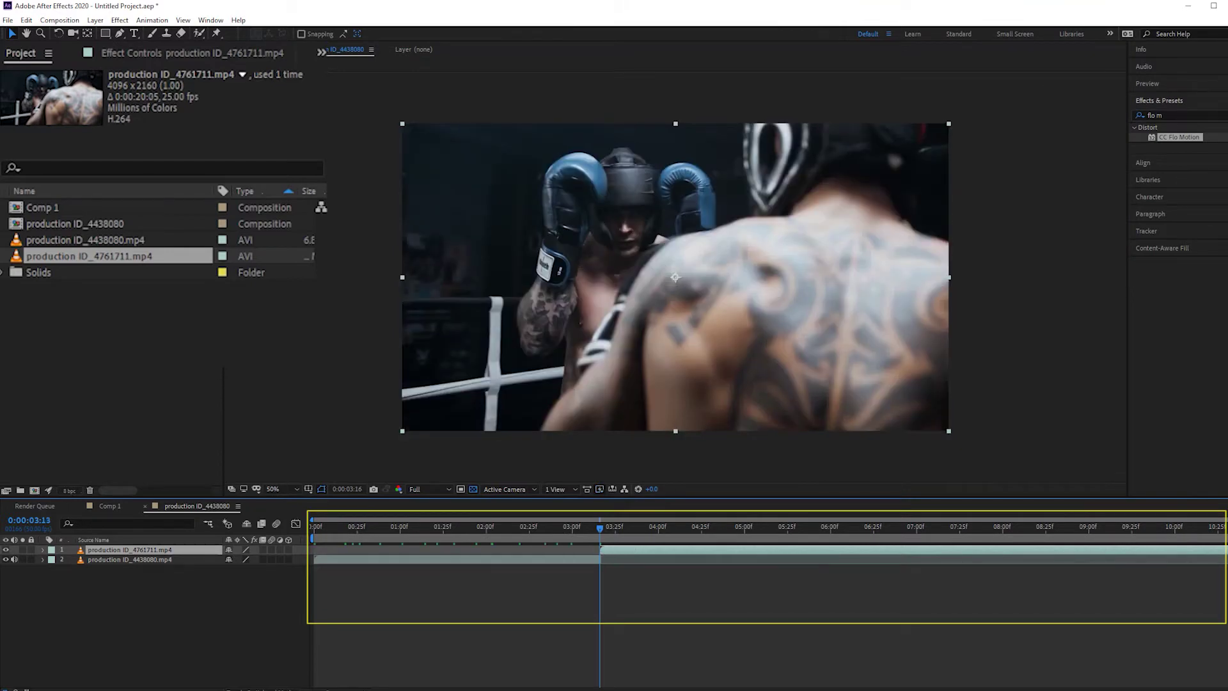
drag(600, 527, 313, 528)
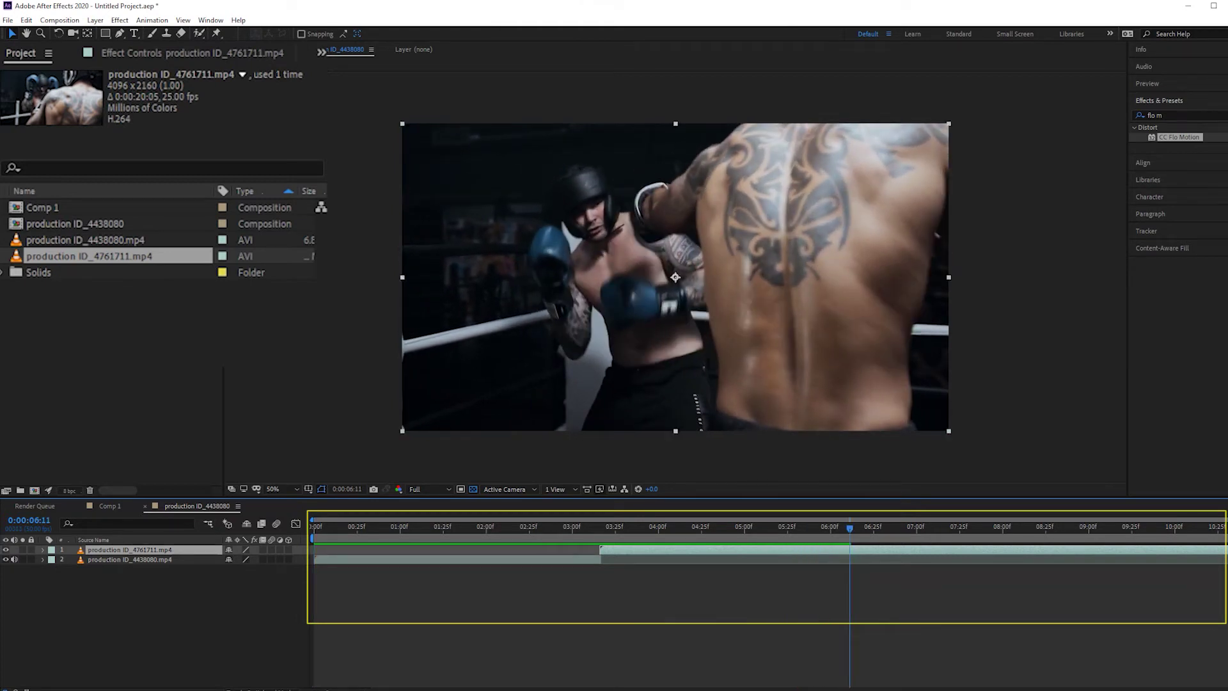
Step: Set the work area from about 0:00:01:11 to 0:00:05:35 around the cut and trim the composition to it
drag(312, 538, 412, 537)
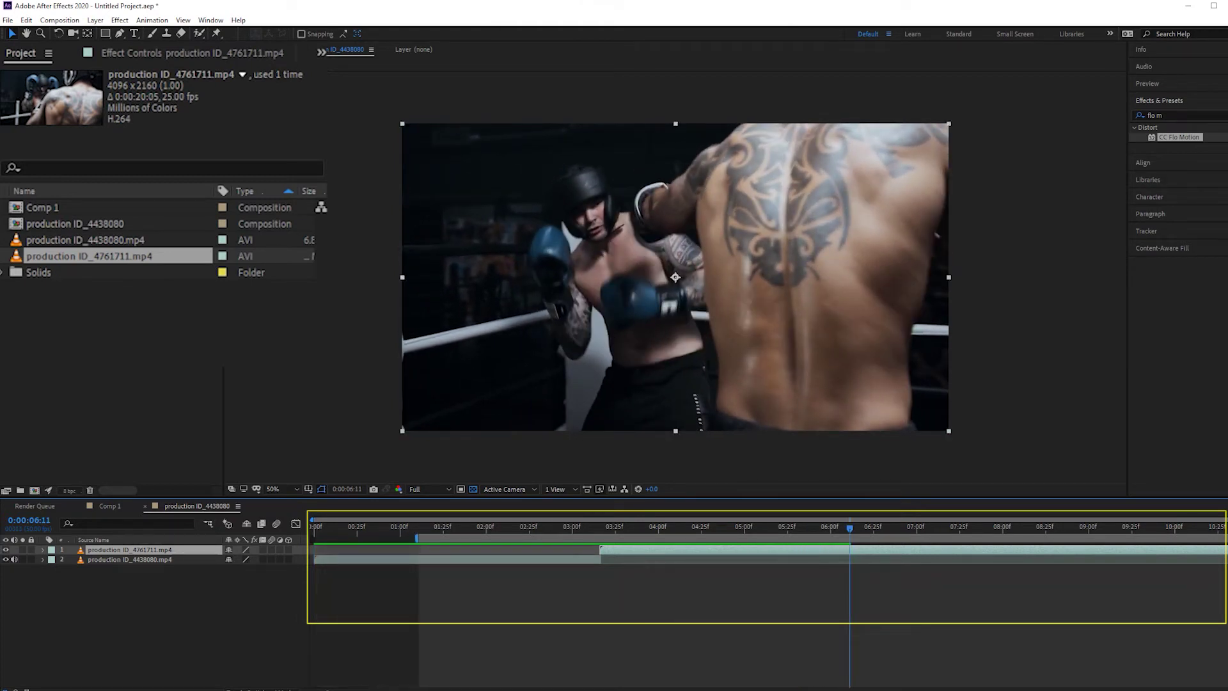
drag(1225, 537, 808, 538)
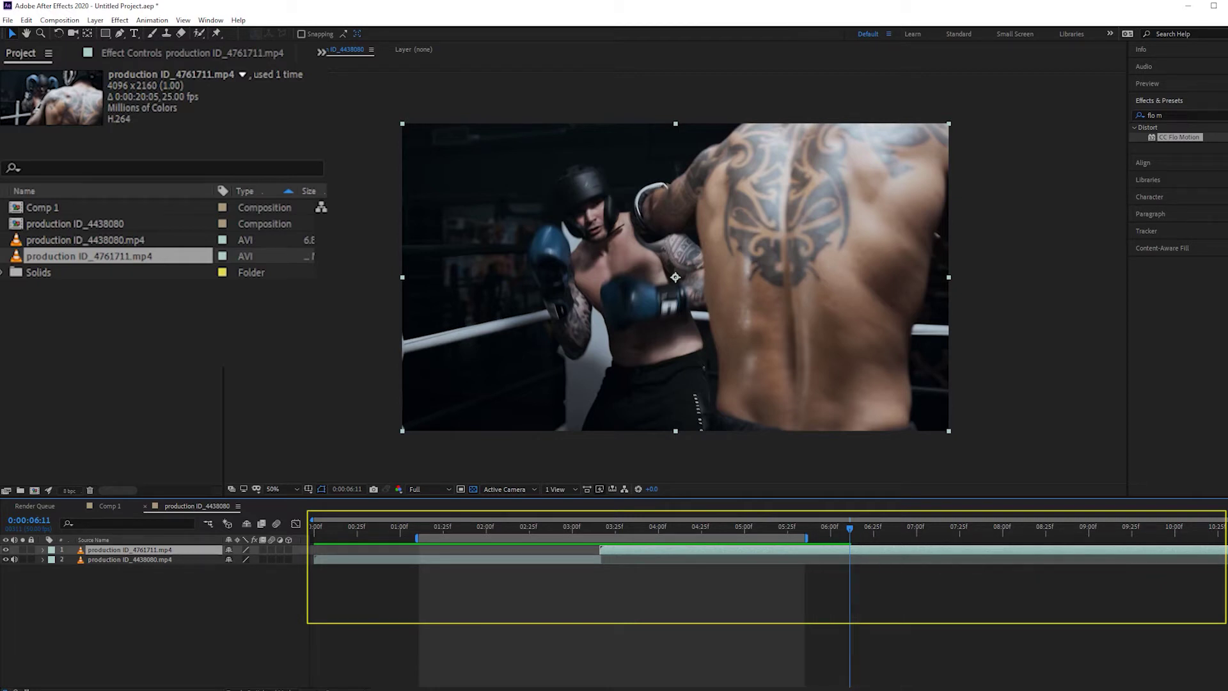
right_click(698, 539)
click(735, 575)
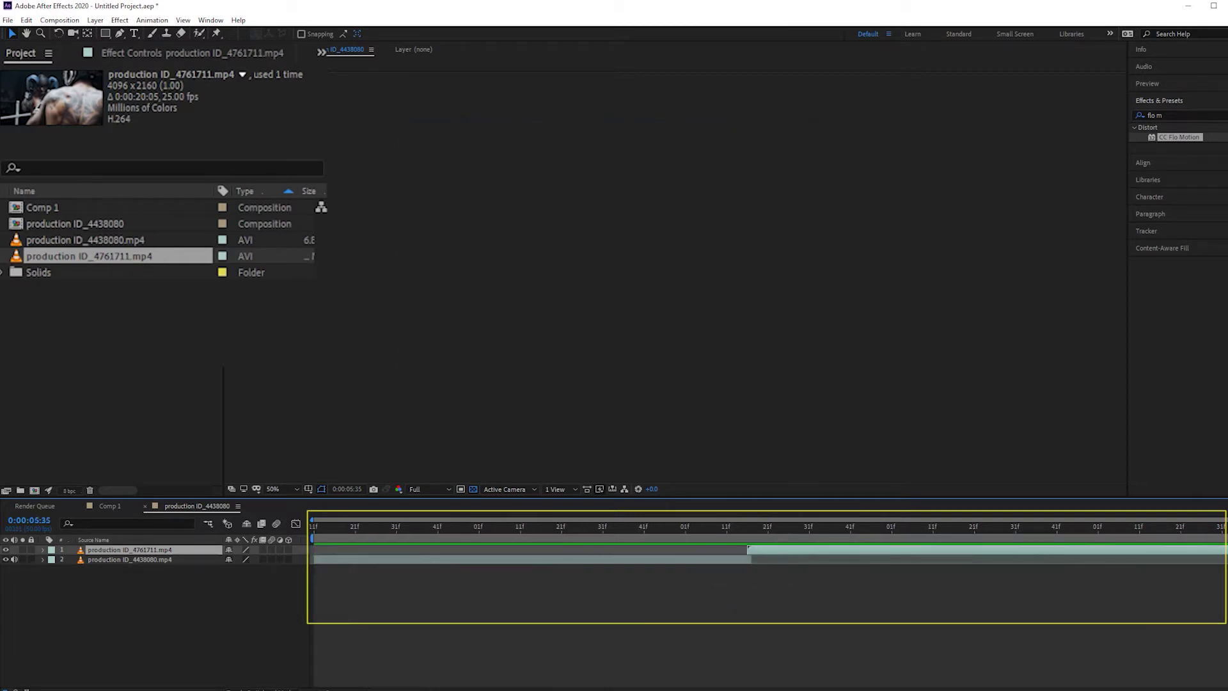
Step: Place Comp 1 as the top layer above both clips and shift it to start at about 0:00:02:15, spanning the cut
drag(657, 528, 858, 525)
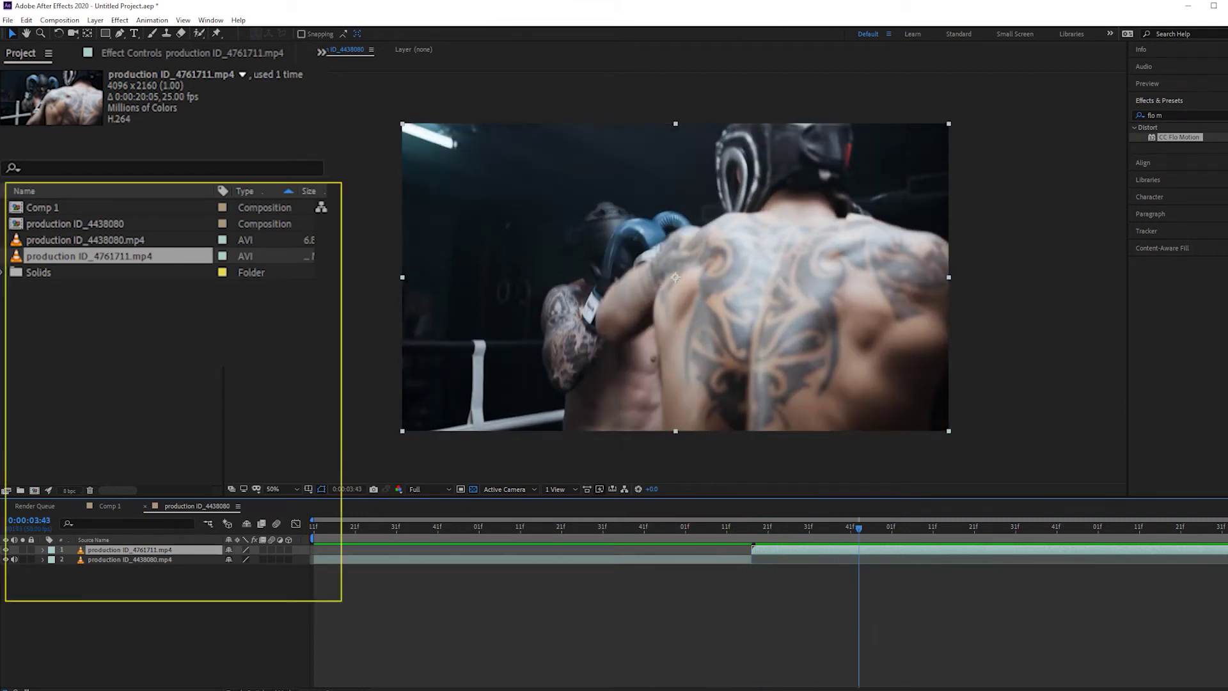
click(43, 207)
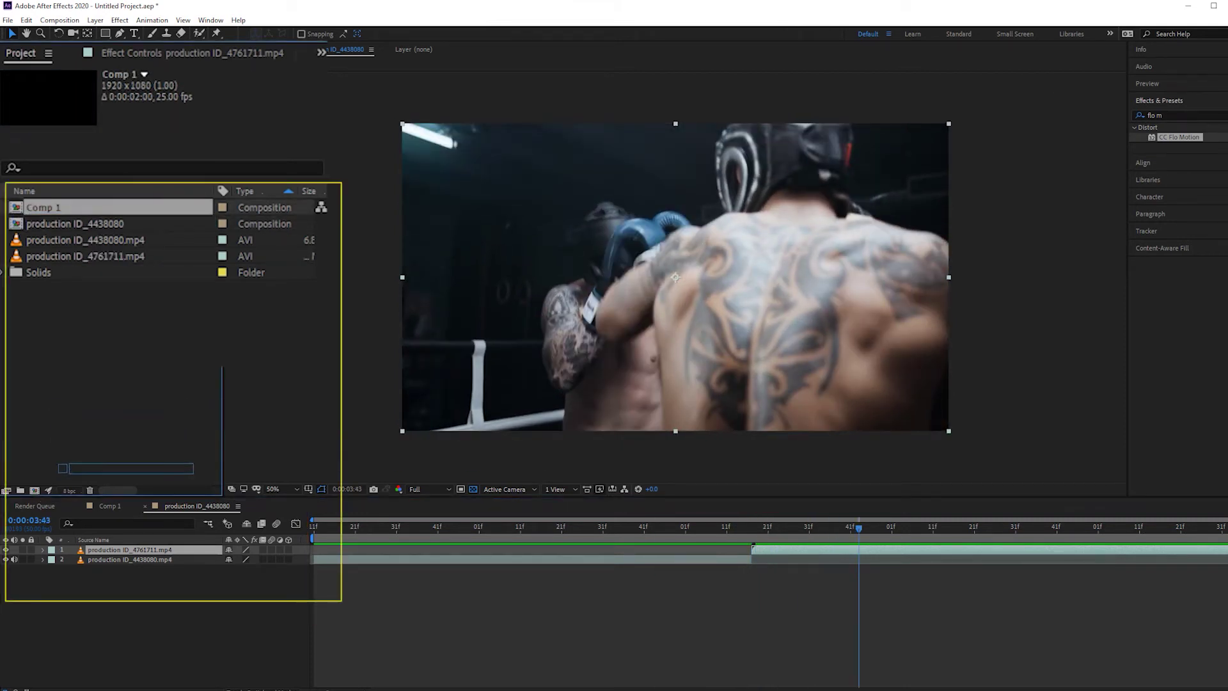
drag(90, 542, 92, 548)
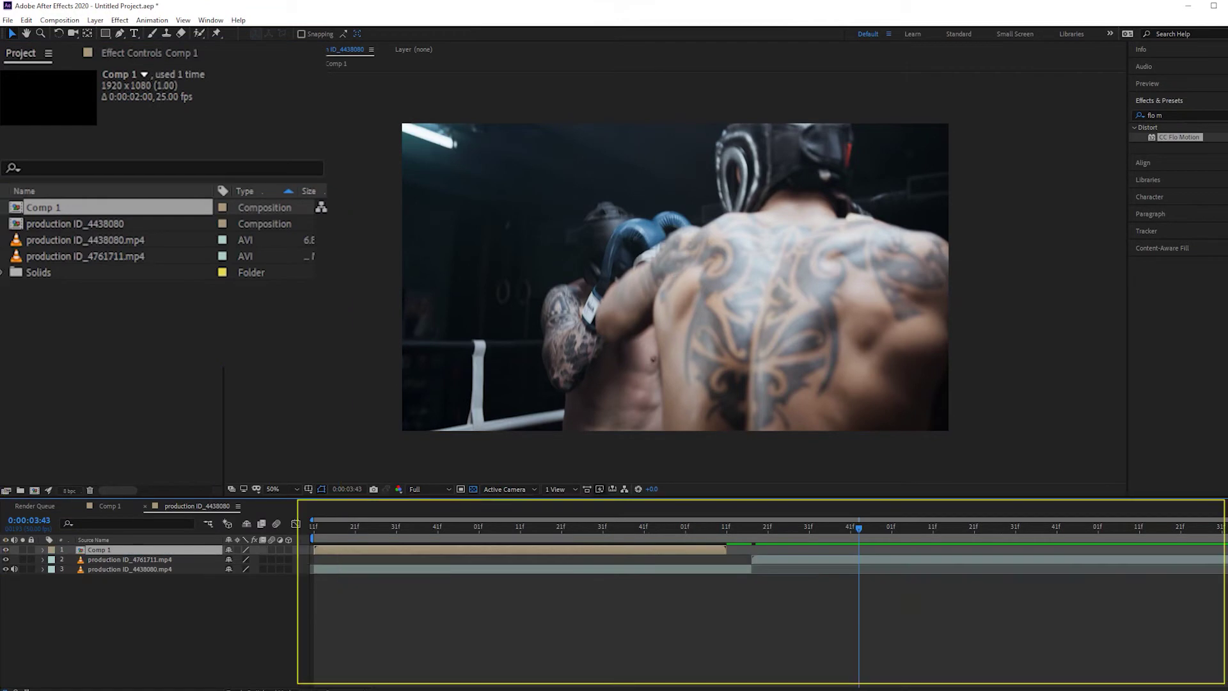
drag(449, 550, 675, 549)
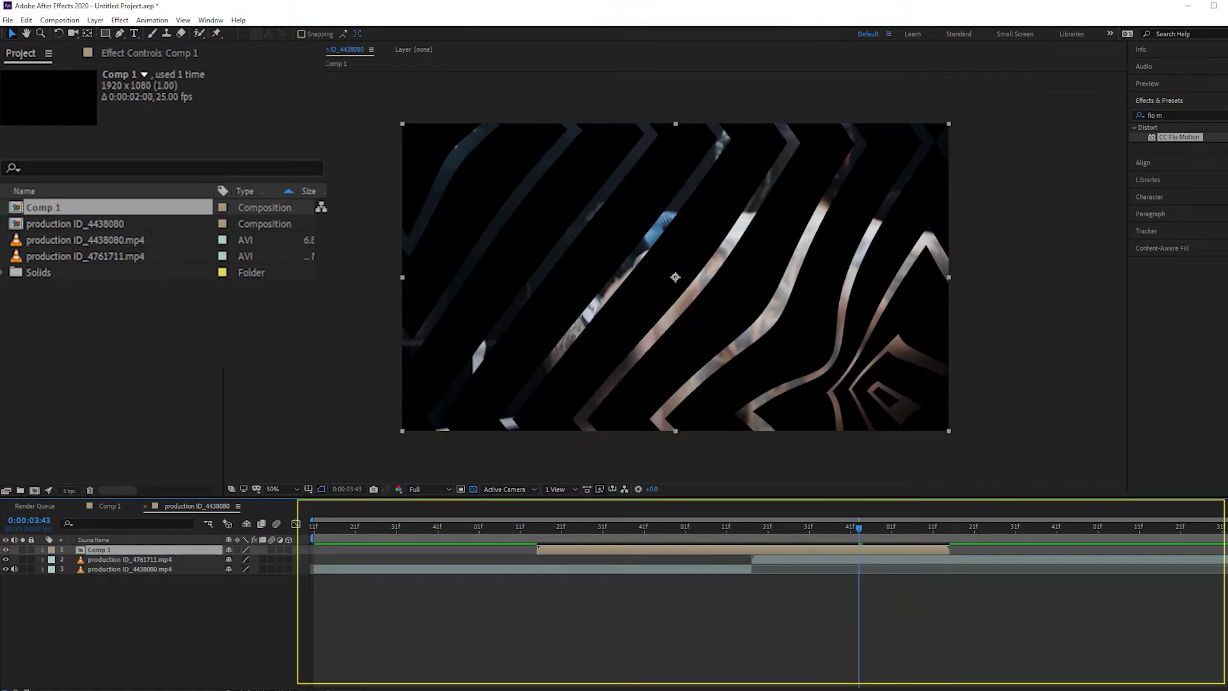
Step: Preview the striped transition over the two clips from 0:00:02:09
drag(783, 526, 511, 526)
key(space)
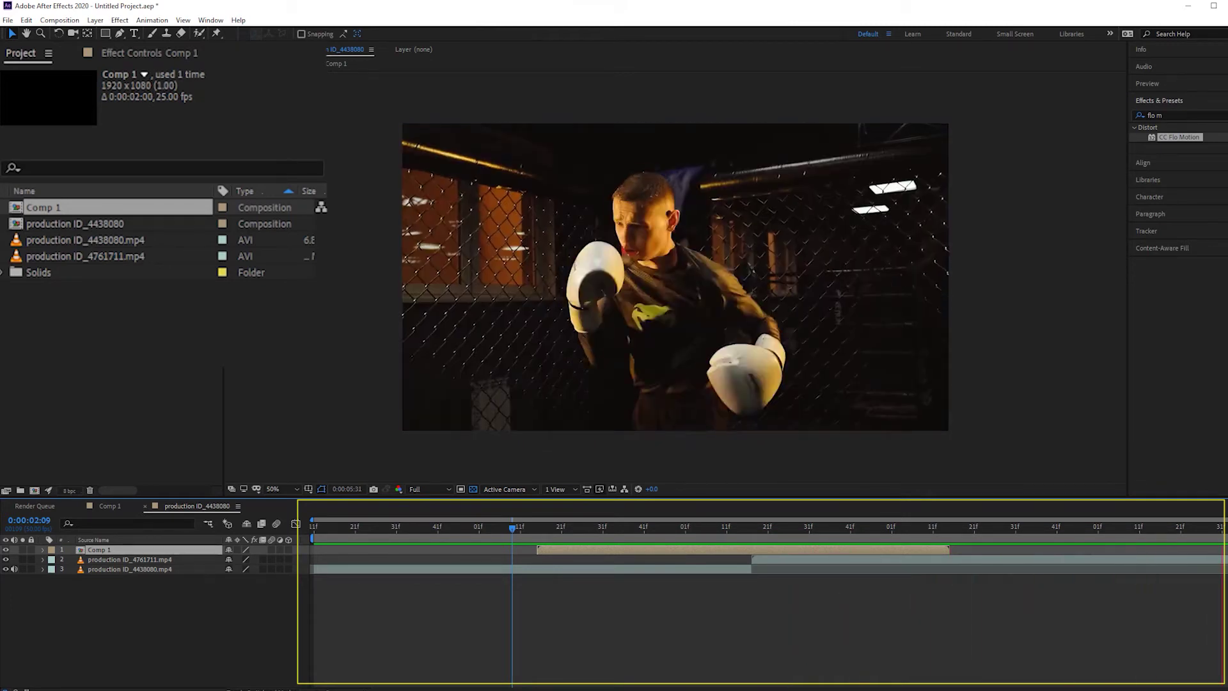
key(space)
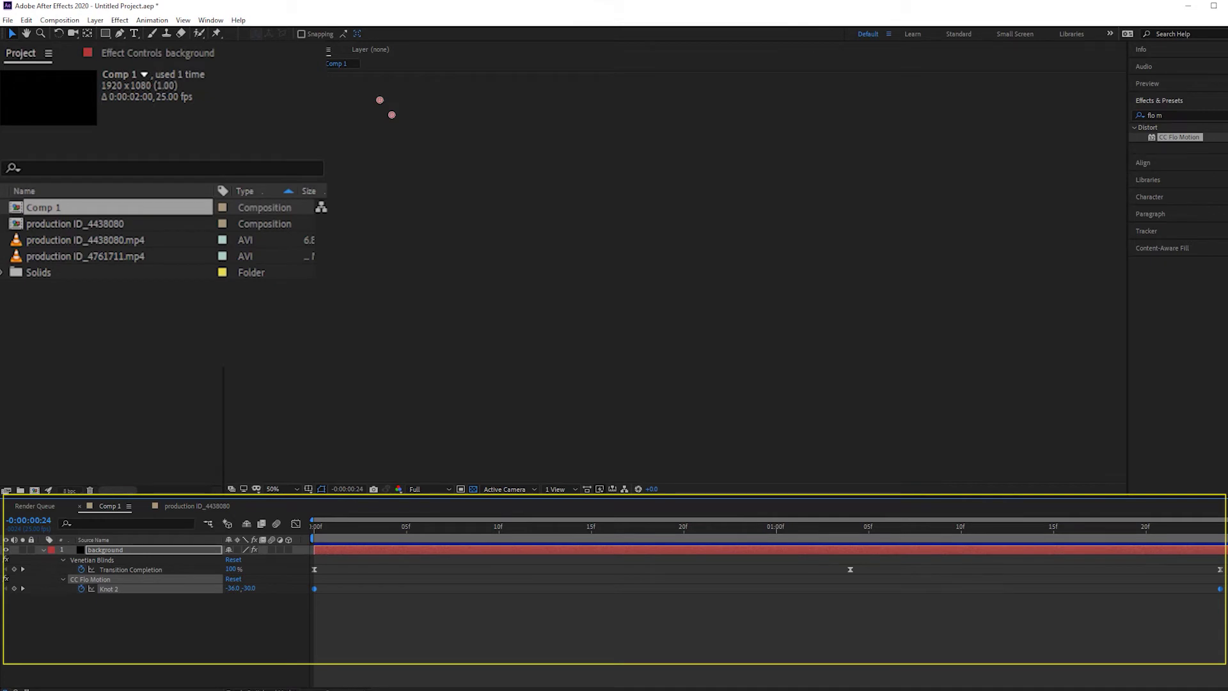
Step: In Comp 1, compress the background's keyframes to end at about 0:00:01:01, then trim the layer and composition to about 0:00:01:02
drag(1224, 563, 301, 598)
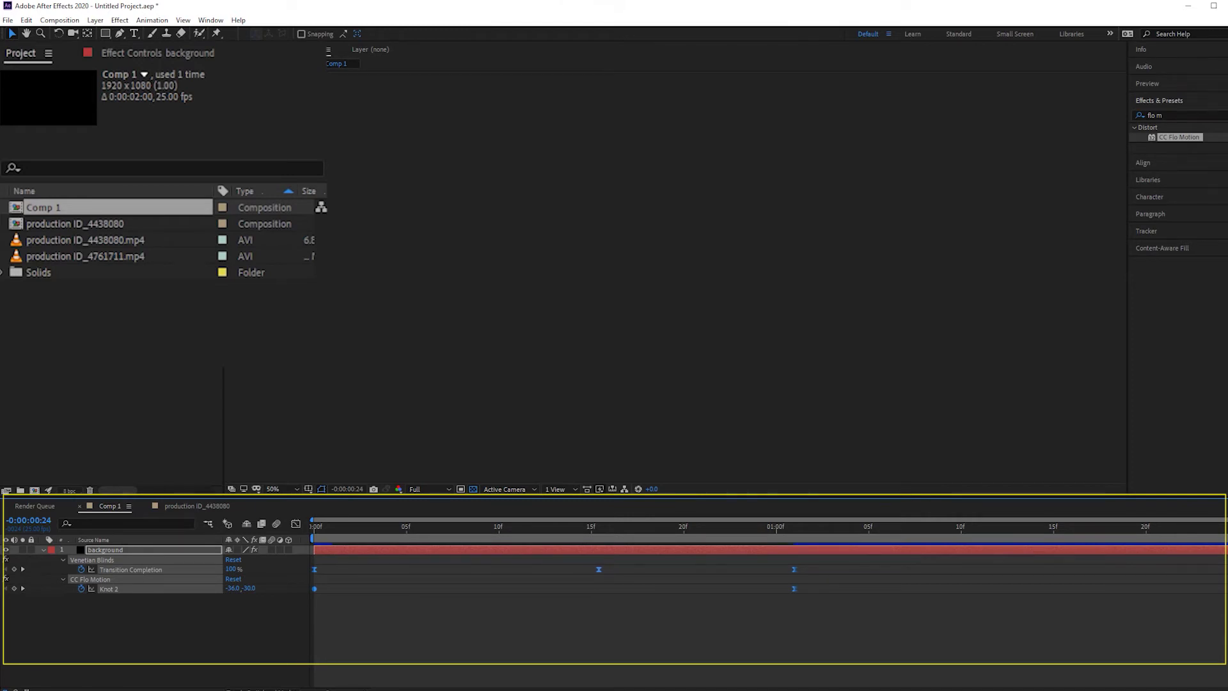
drag(1225, 549, 887, 549)
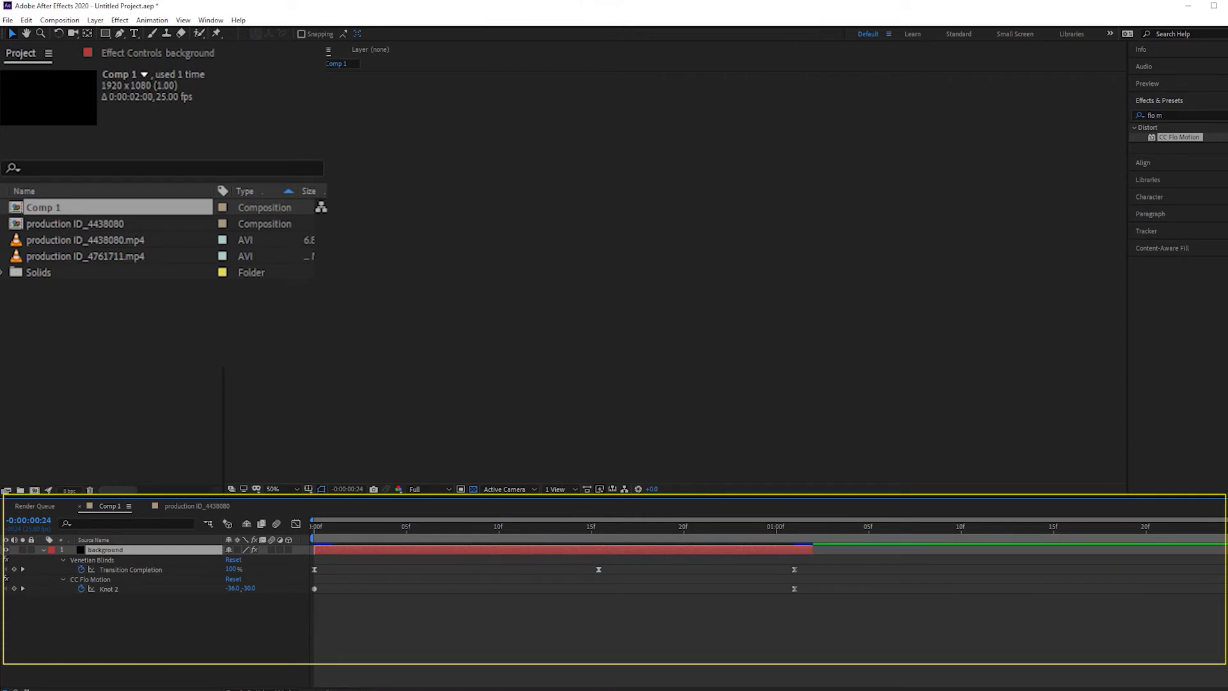
drag(1225, 538, 814, 537)
right_click(792, 538)
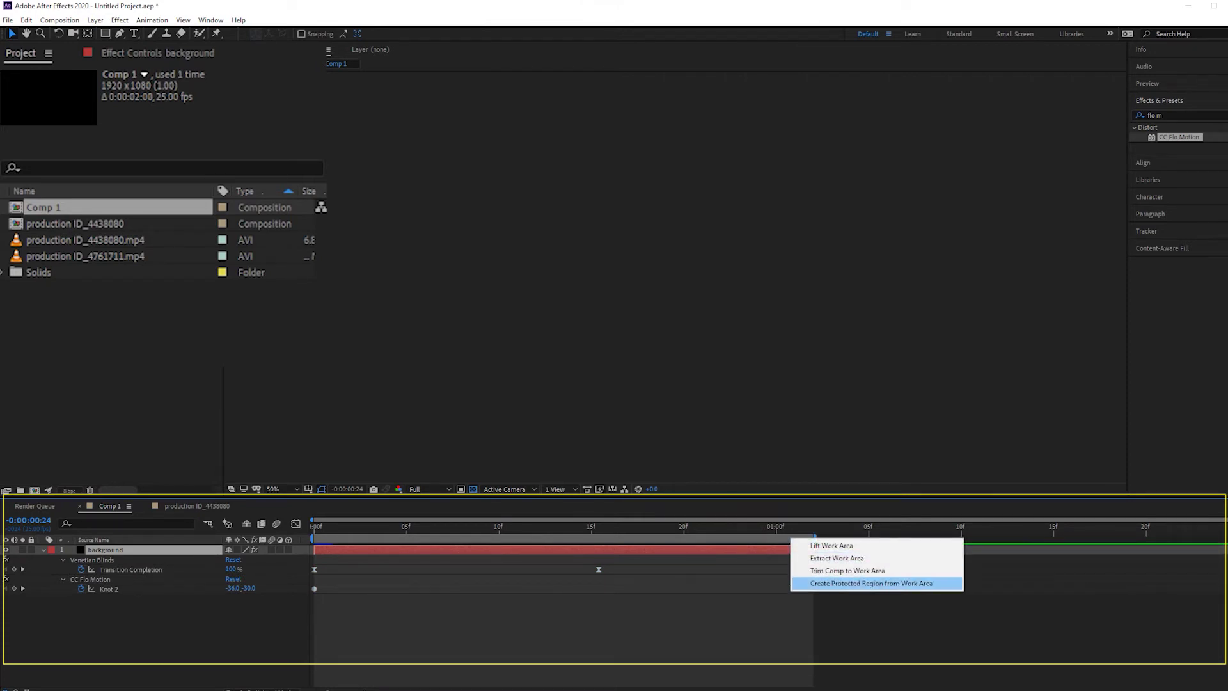
click(831, 570)
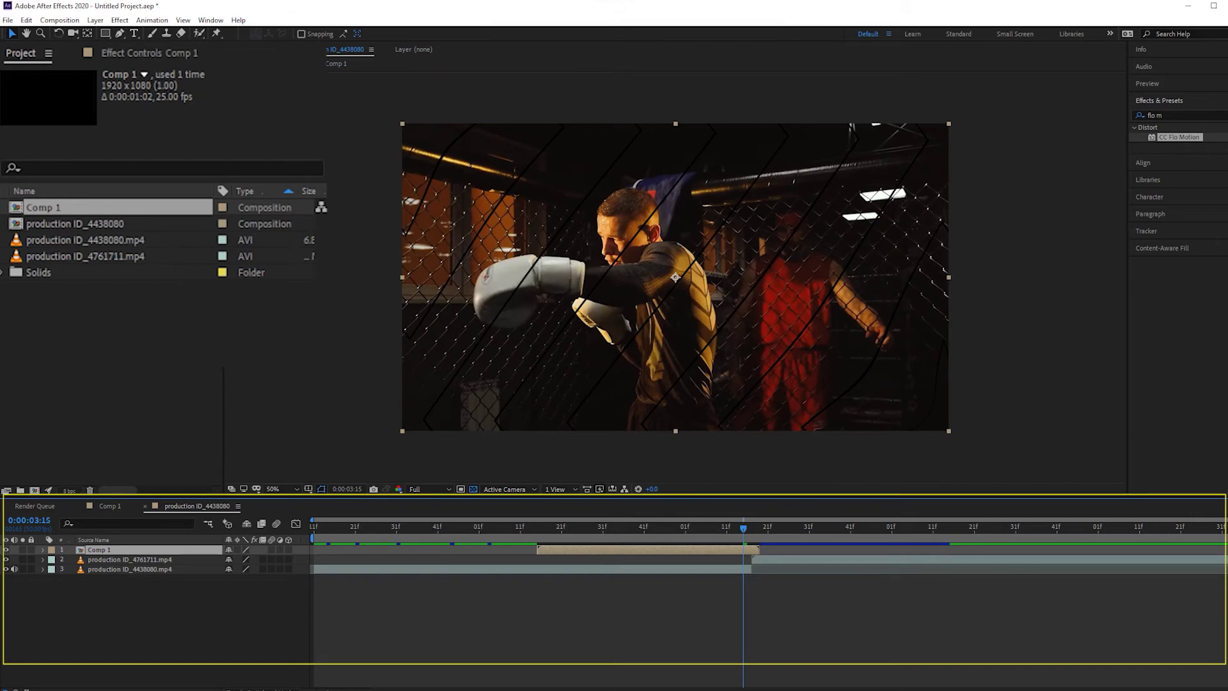
Step: Shift the Comp 1 layer to start at about 0:00:02:39 and move the cut between the two clips to 0:00:03:19
mouse_move(743, 528)
mouse_down()
mouse_move(605, 528)
mouse_move(682, 549)
mouse_move(755, 528)
mouse_up()
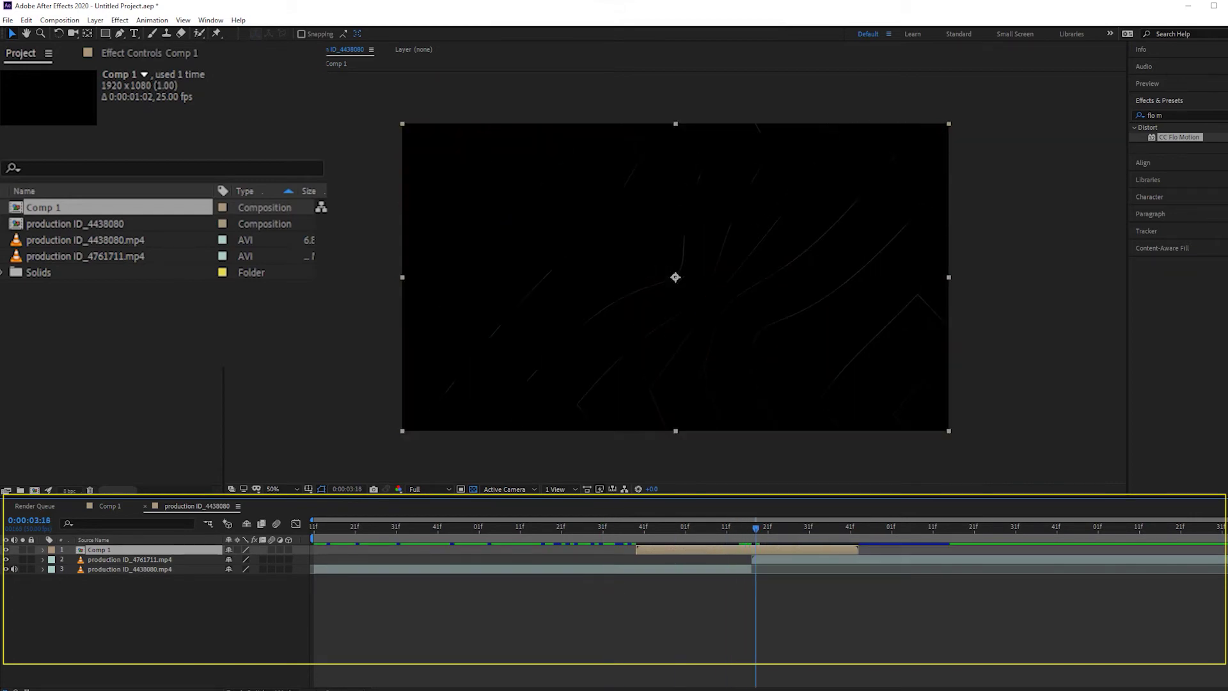
key(ctrl+Down)
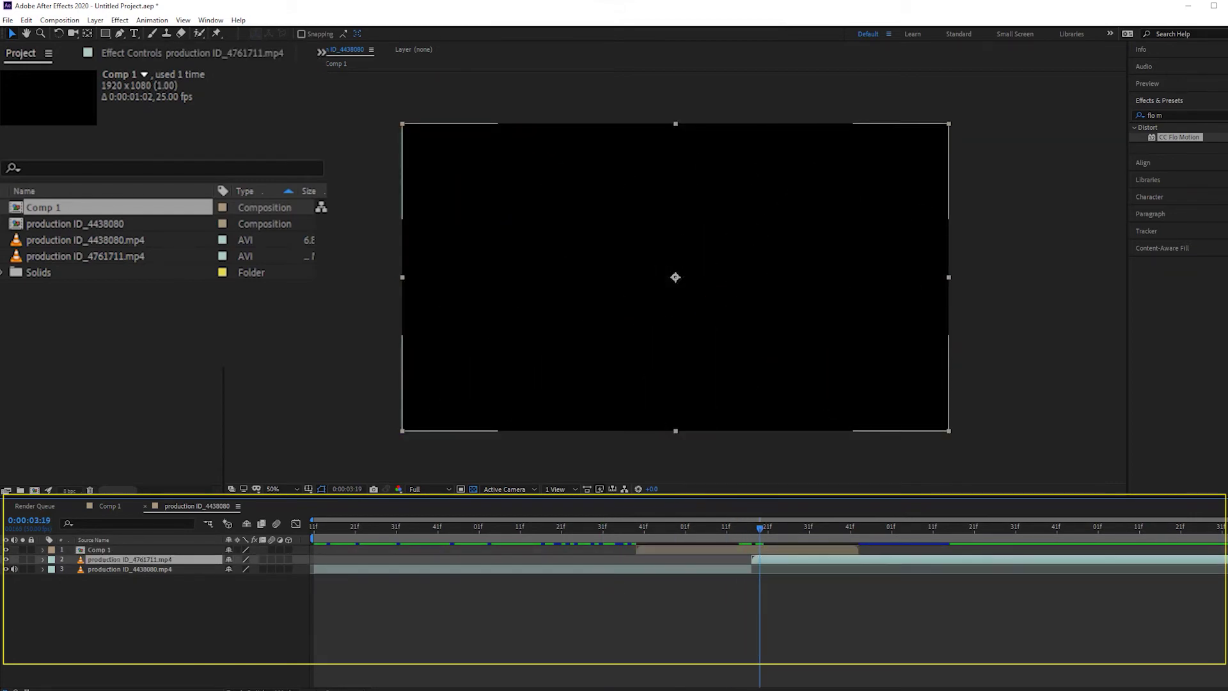
key(alt+bracketleft)
key(ctrl+Down)
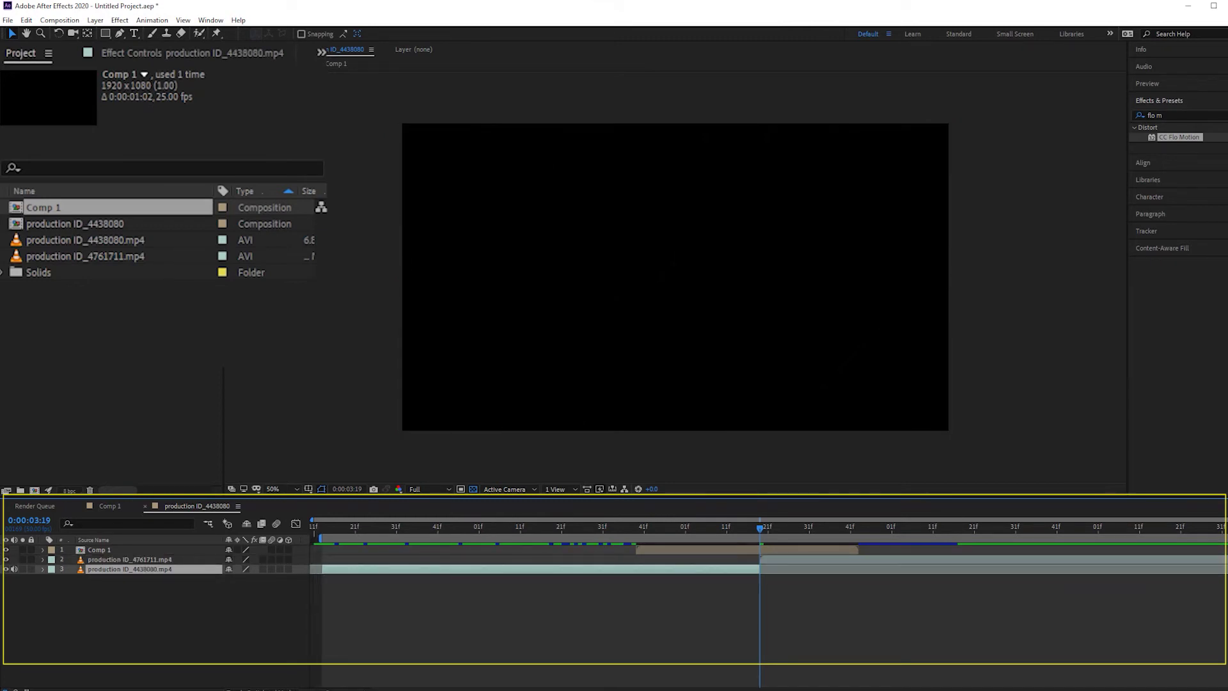
Step: Trim the footage composition to the work area starting at about 0:00:01:13
right_click(1079, 539)
click(1132, 575)
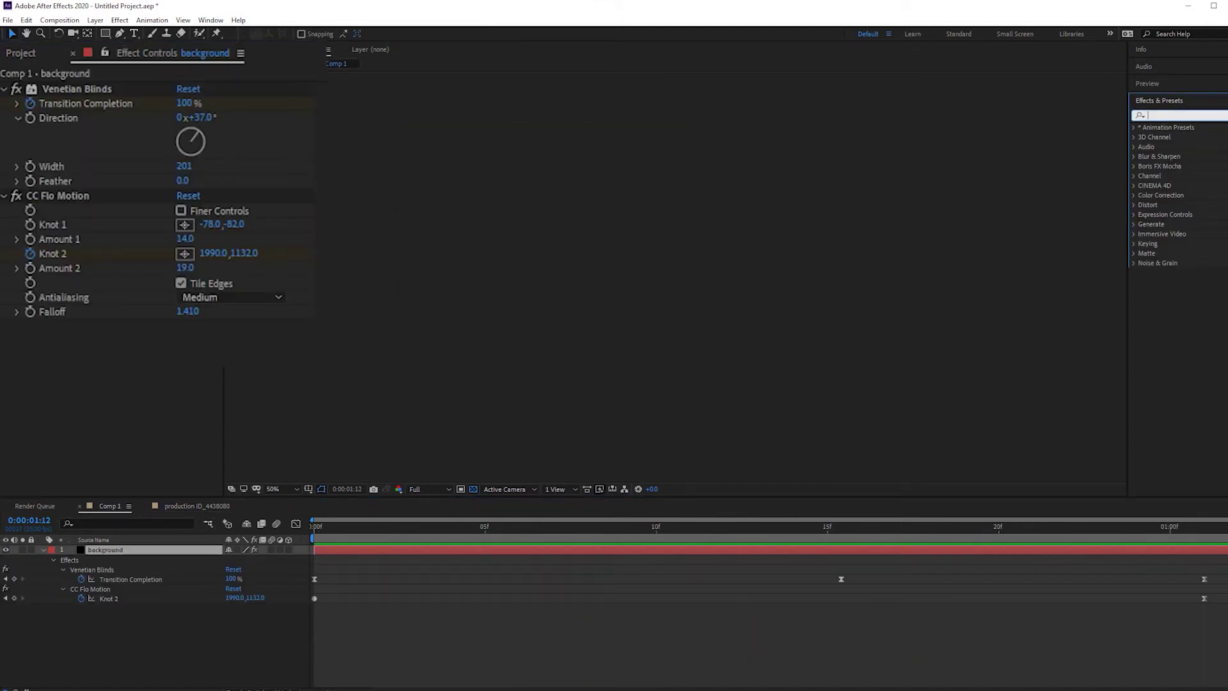
Step: Apply the Gradient Ramp effect to the background layer in Comp 1 and preview it from the first frame to 0:00:00:10
click(674, 268)
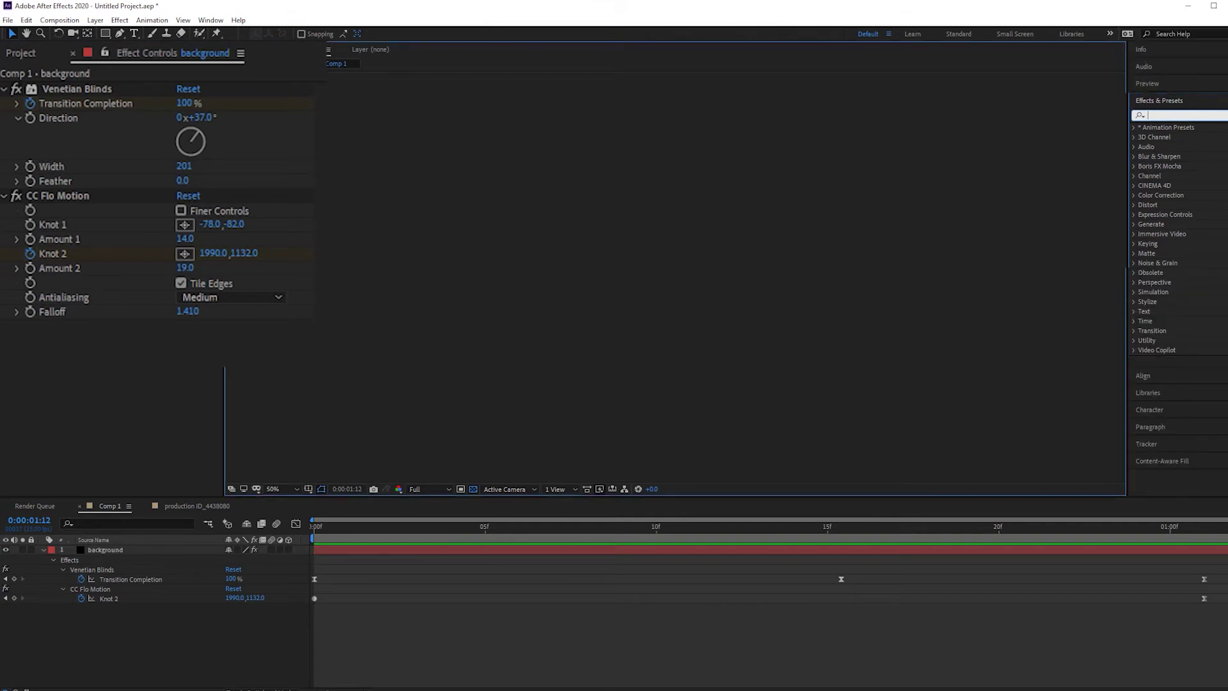
key(Home)
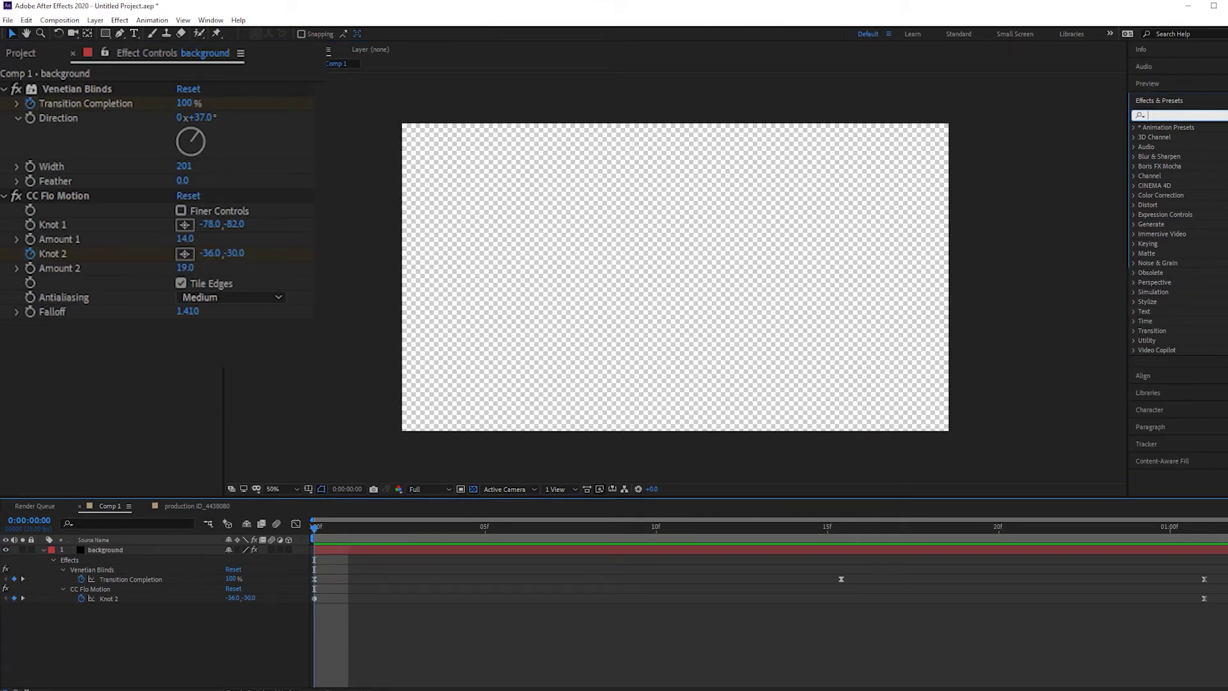
text(ramp)
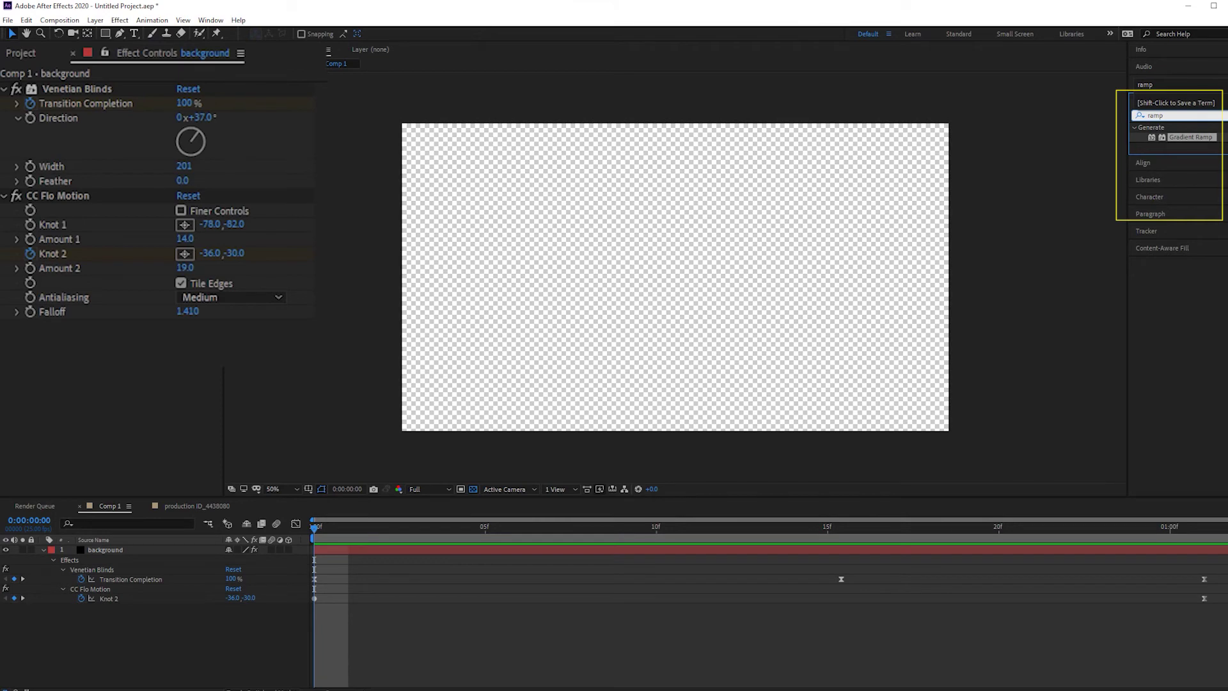
drag(1190, 137, 652, 199)
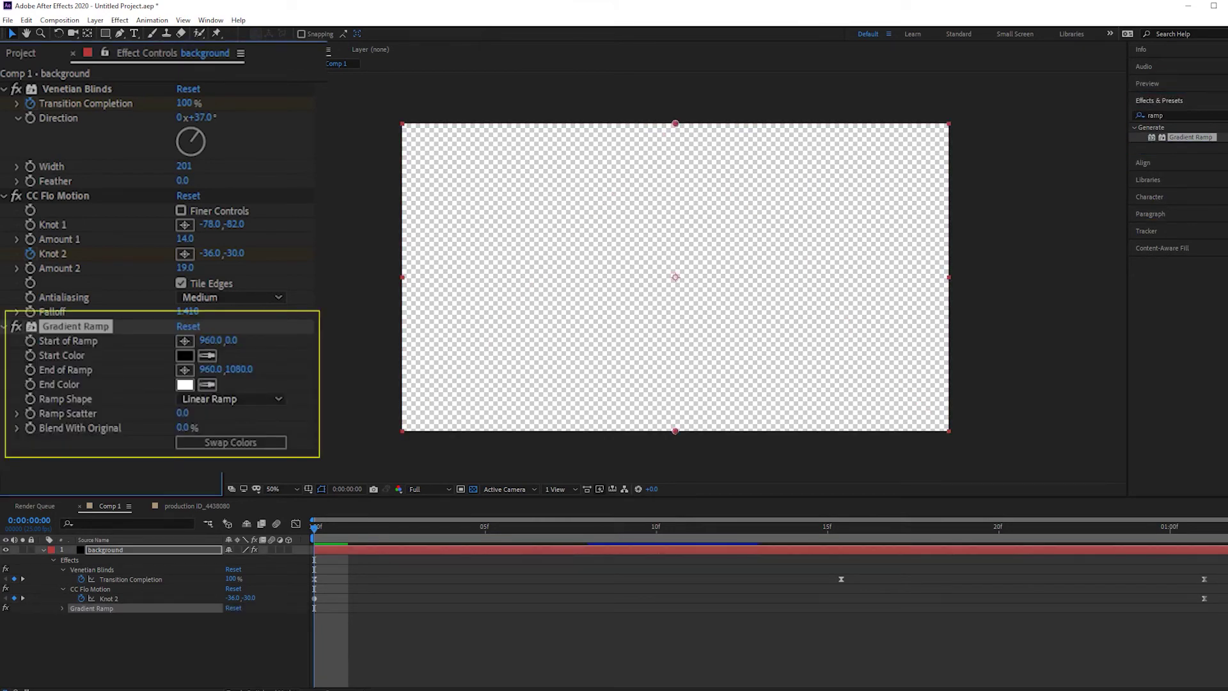
key(space)
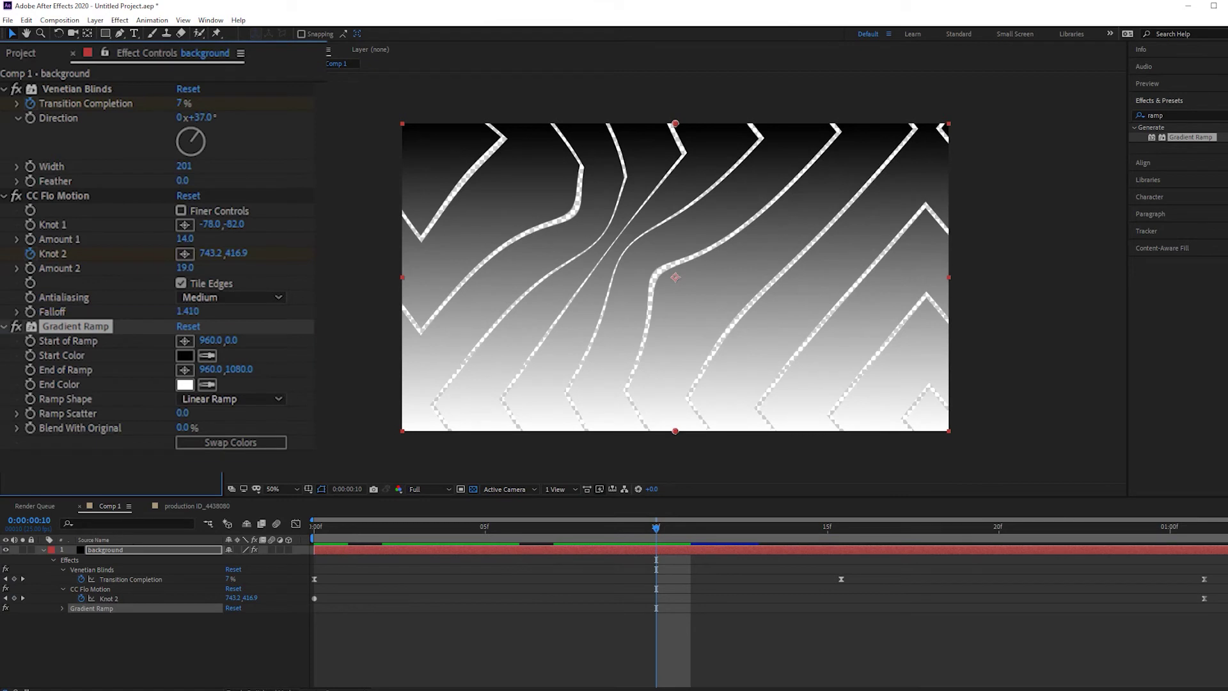
Step: Set the Gradient Ramp's start point to -52, -28 and its end point to 1954, 1116, just outside opposite frame corners
click(184, 340)
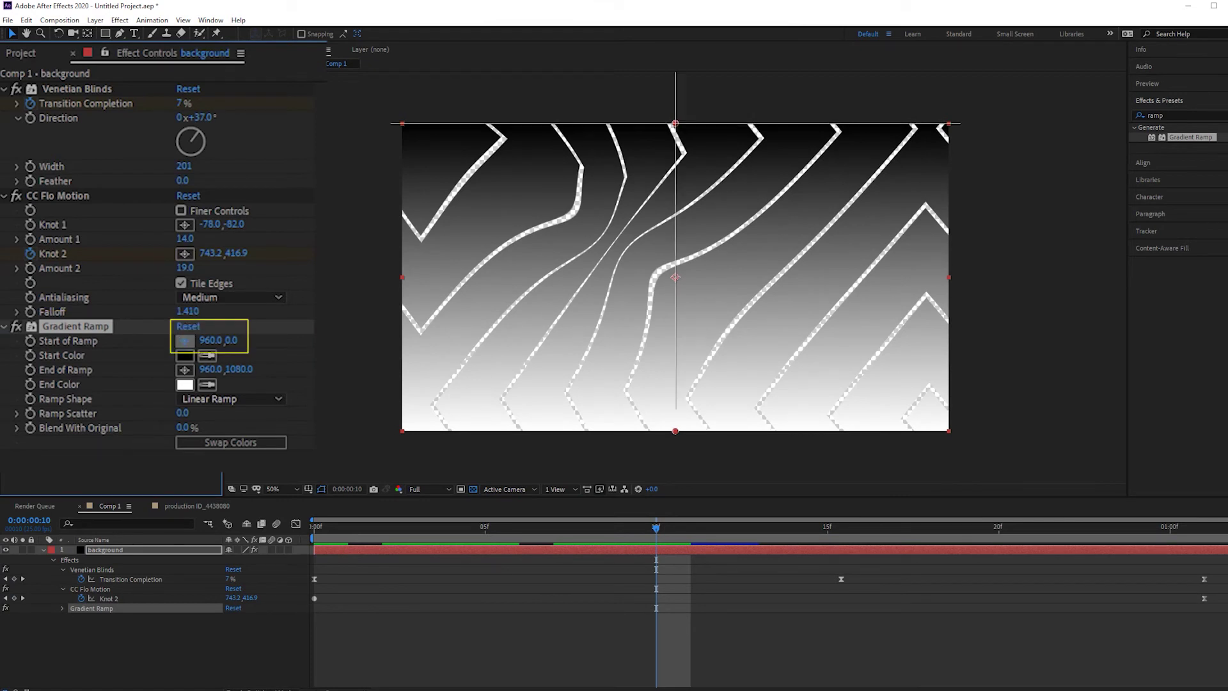
click(387, 115)
click(184, 370)
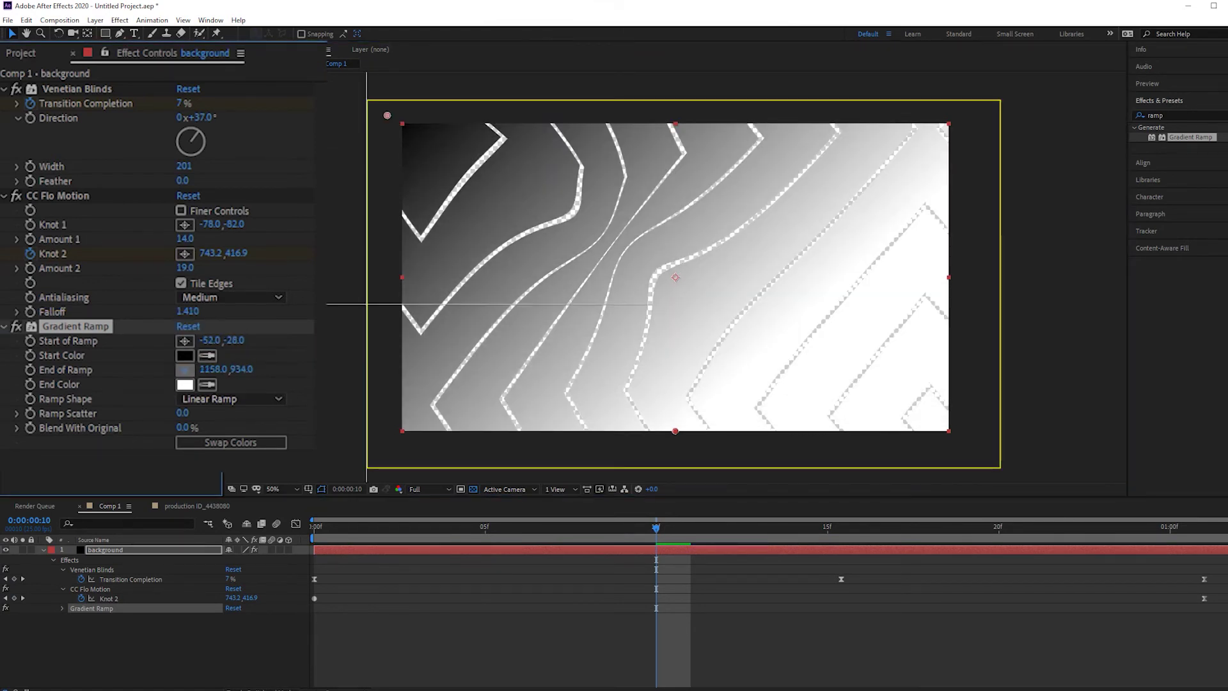
click(958, 441)
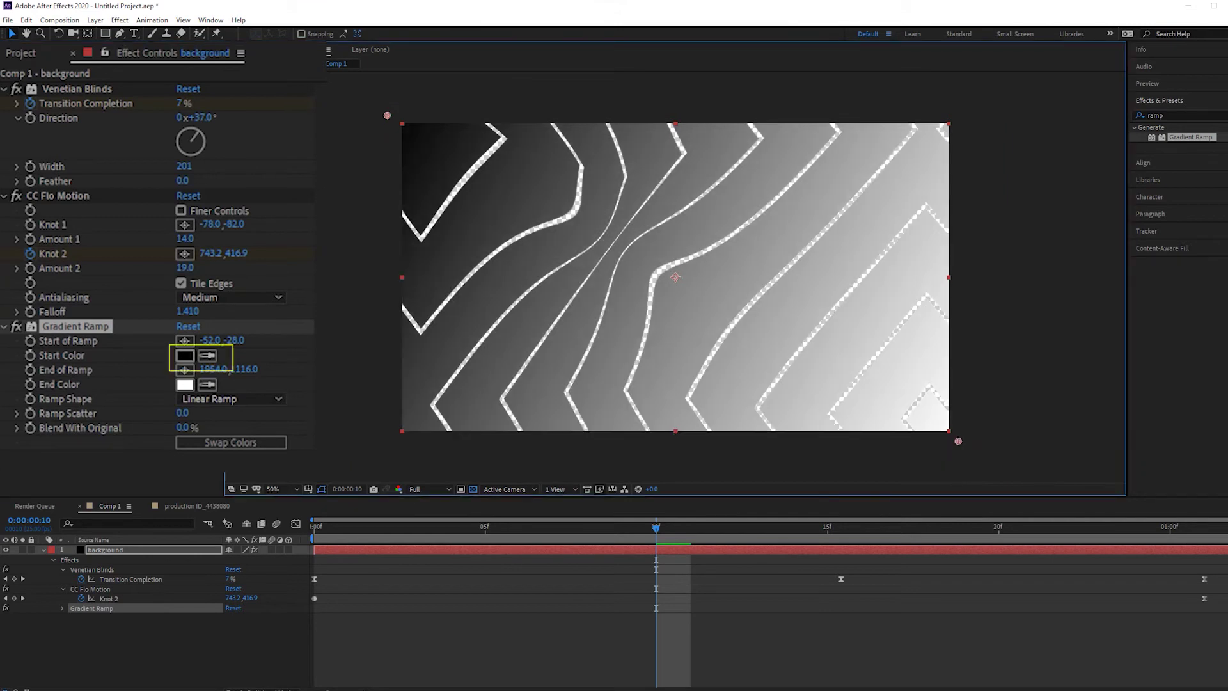
Step: Set the Gradient Ramp's start color to pure red FF0000 and its end color to a very dark red, and preview the result
click(184, 355)
click(896, 329)
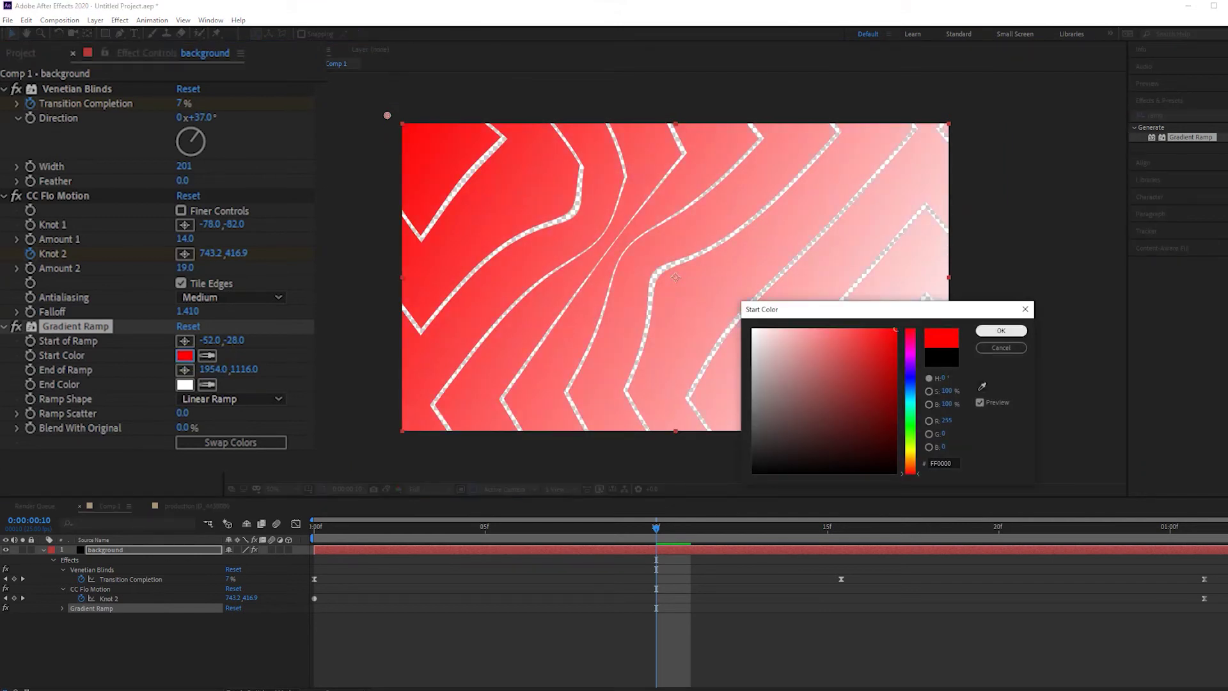
click(1000, 330)
click(185, 384)
click(884, 400)
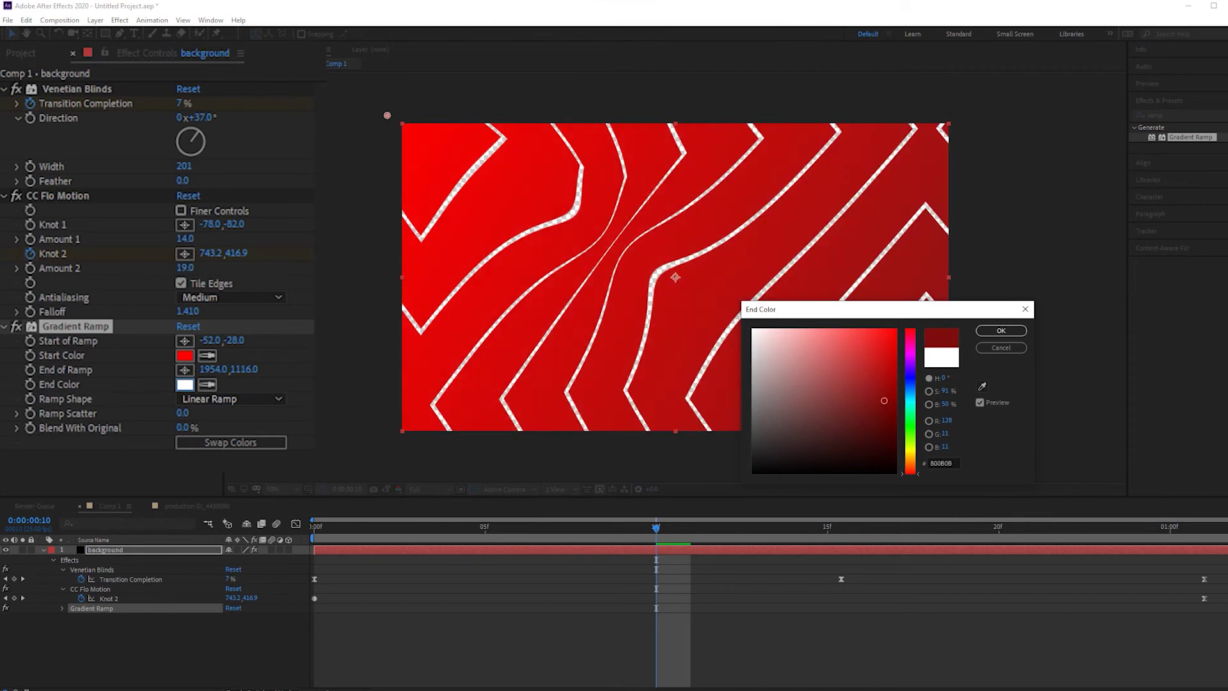
drag(883, 401, 895, 437)
key(Return)
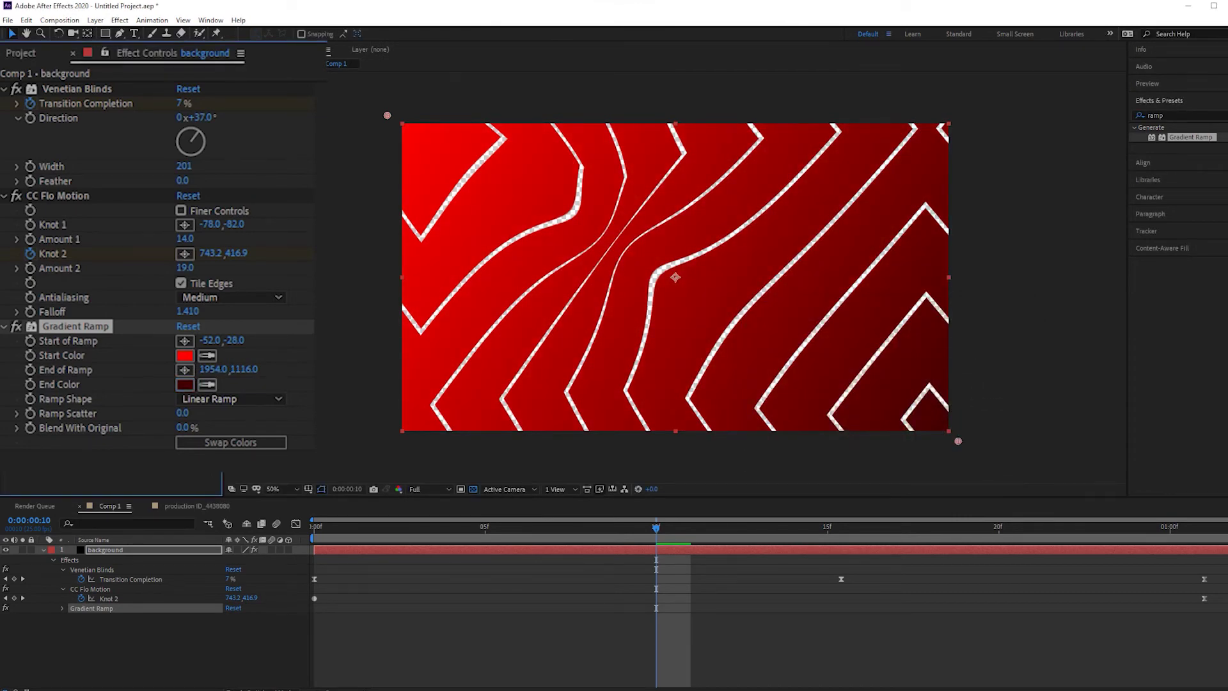
key(space)
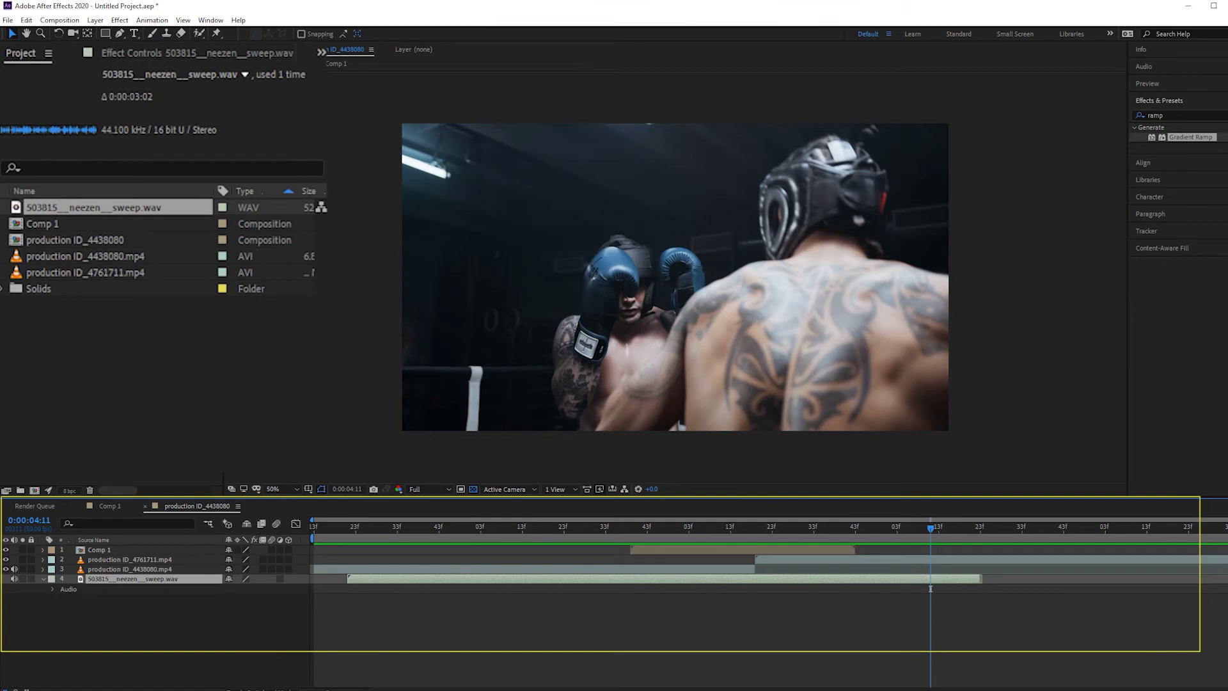
Step: Reveal the waveform of the sweep sound layer and time-stretch the layer to 50%
key(l)
key(l)
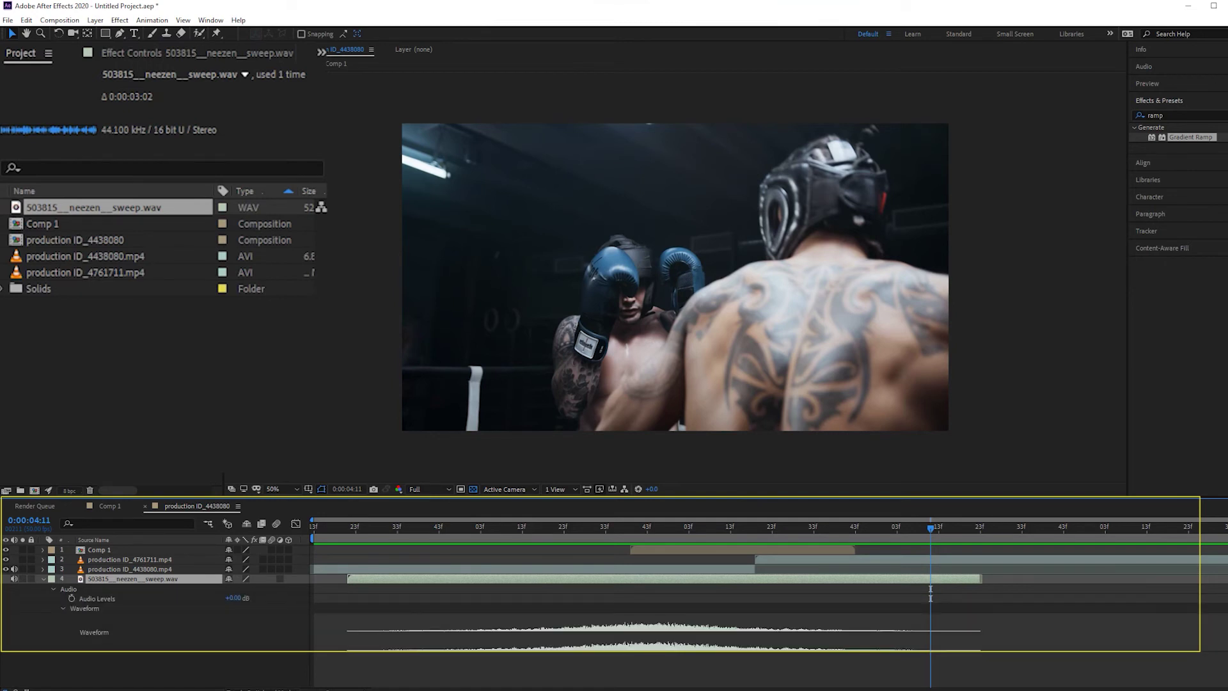
right_click(428, 579)
mouse_move(512, 330)
click(633, 356)
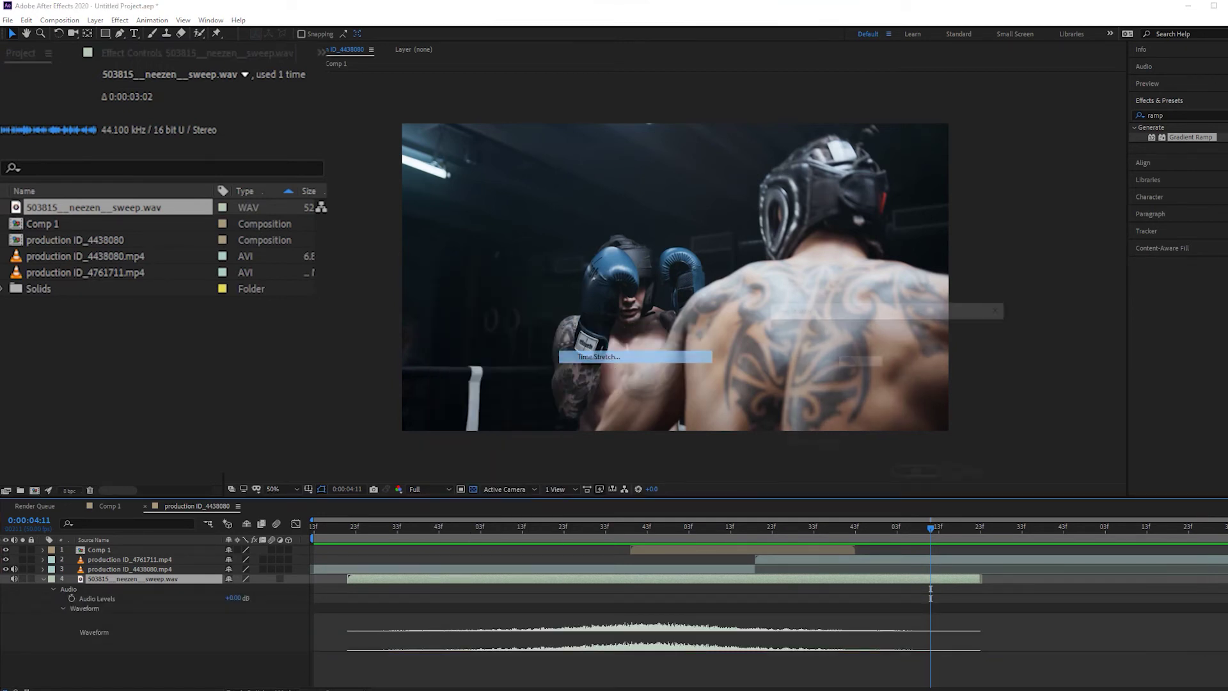
text(50)
key(Return)
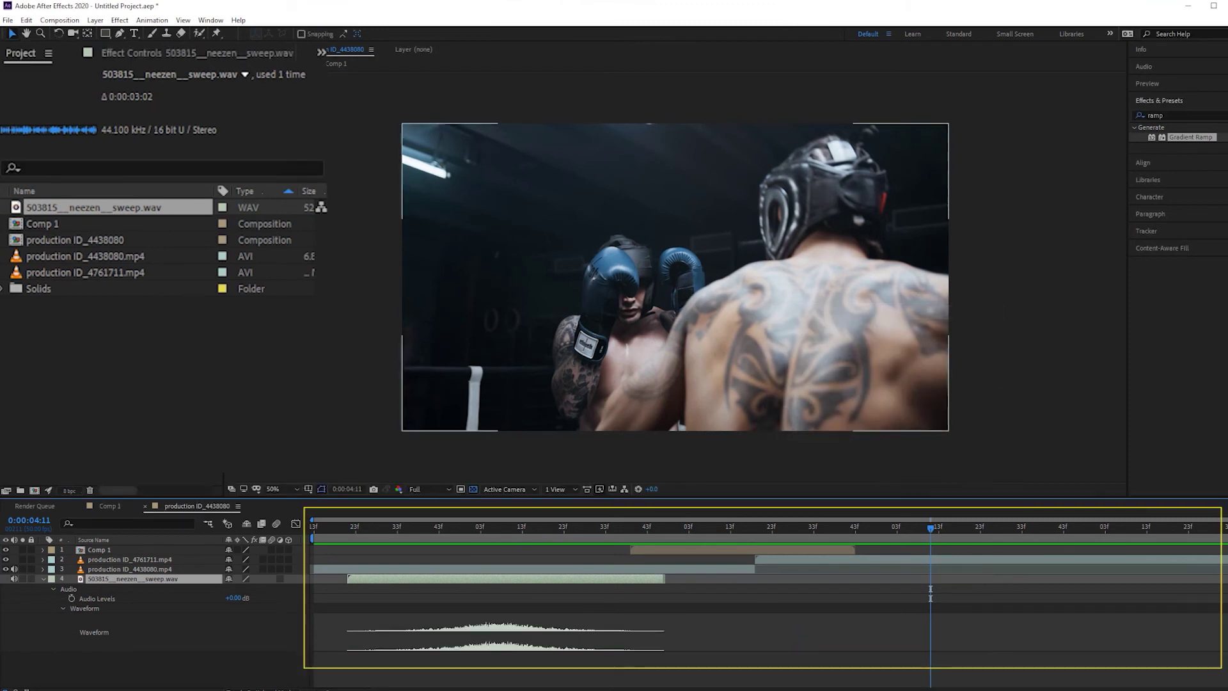
Step: Shift the sweep sound layer to start at about 0:00:02:23, centering its peak on the transition, and preview from 0:00:02:34
drag(505, 579, 732, 579)
drag(737, 528, 609, 636)
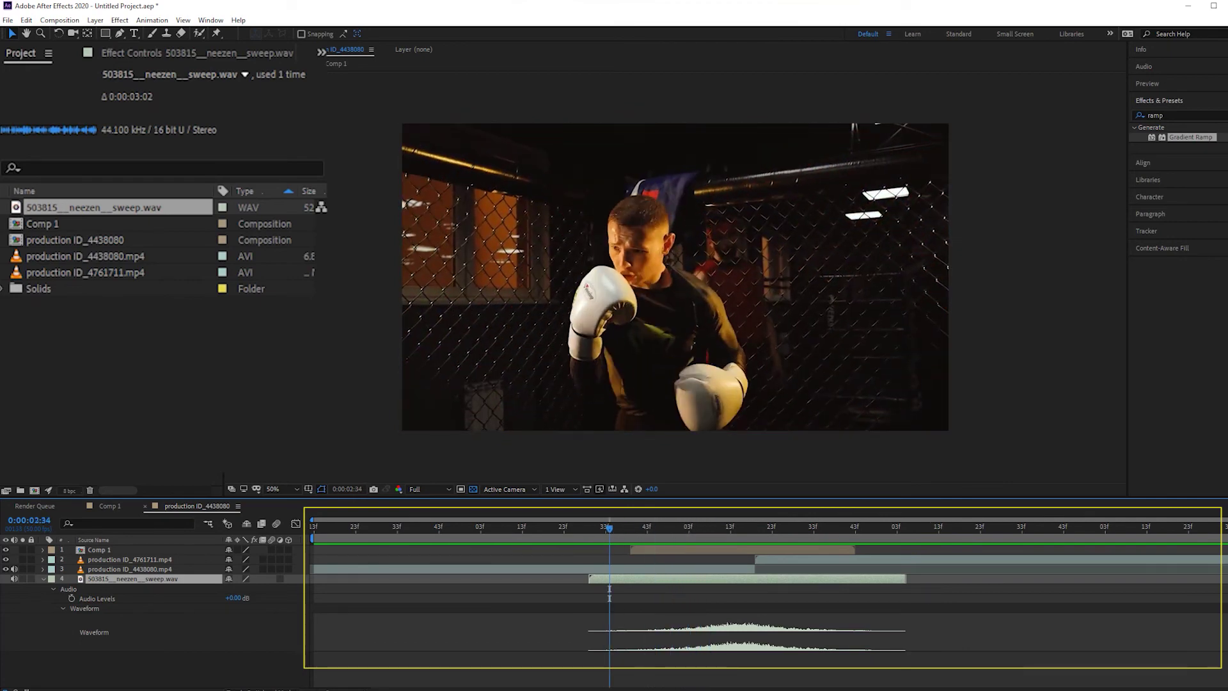
drag(747, 579, 722, 578)
key(space)
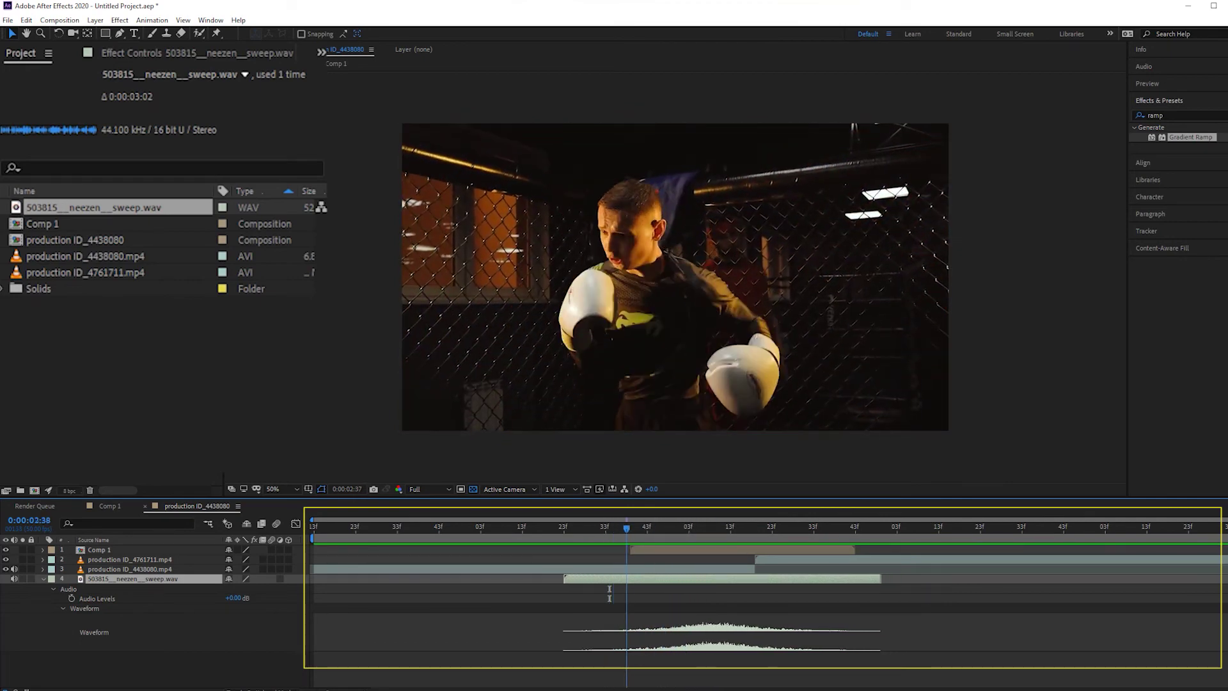
key(space)
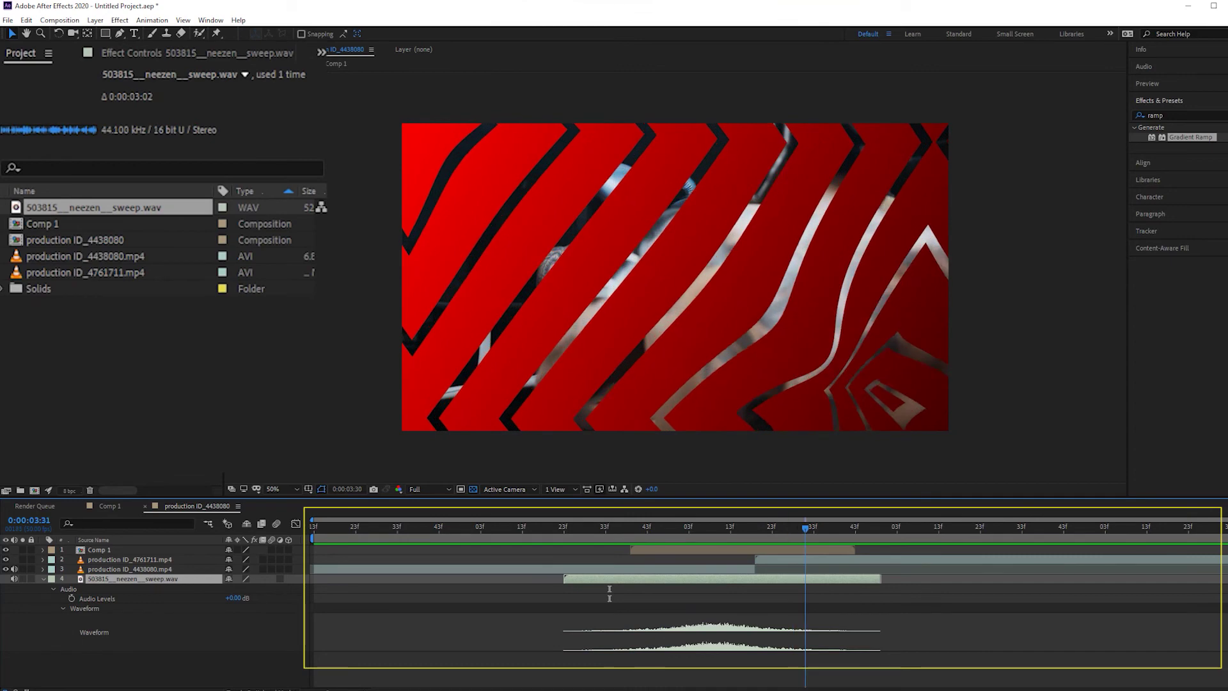